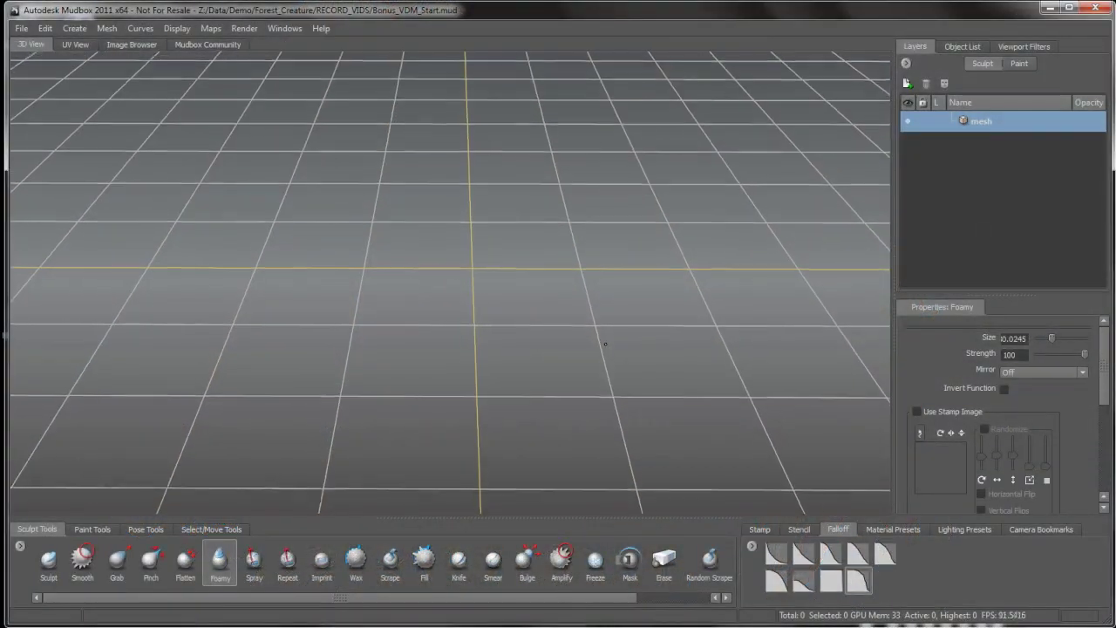
# Step: Create a plane mesh and frame it from above in the 3D view
pyautogui.scroll(-1, 628, 344)
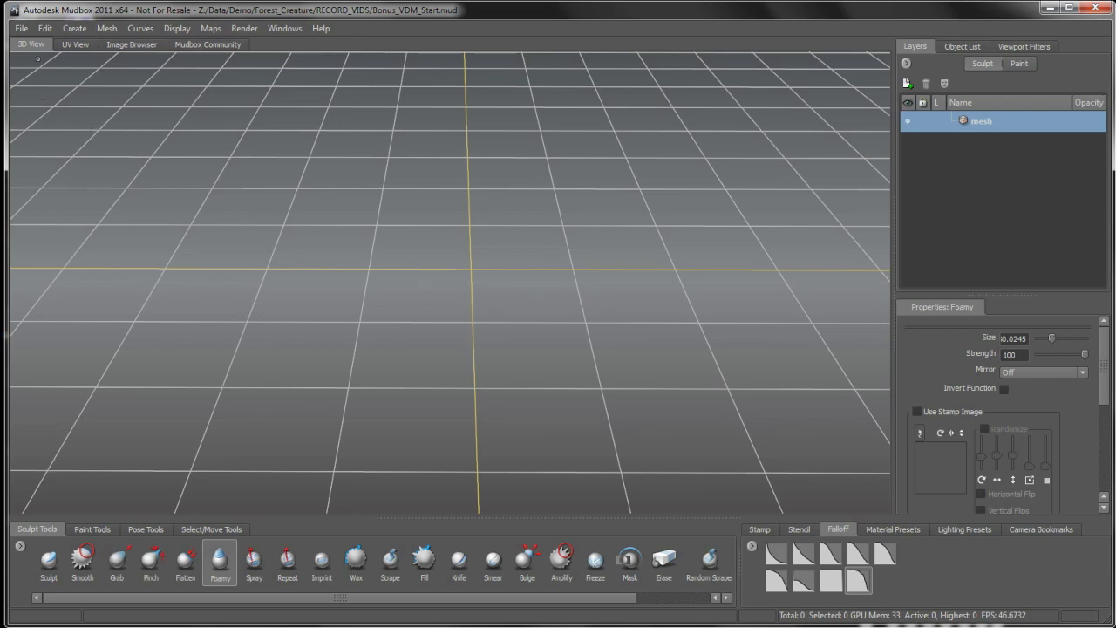
pyautogui.click(77, 28)
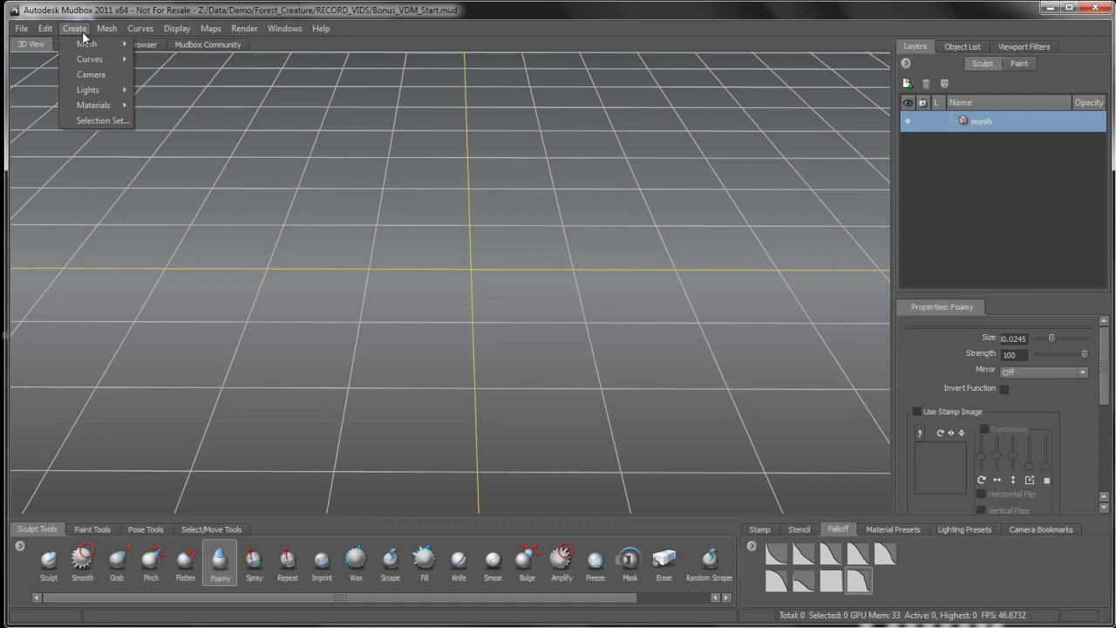
pyautogui.moveTo(87, 43)
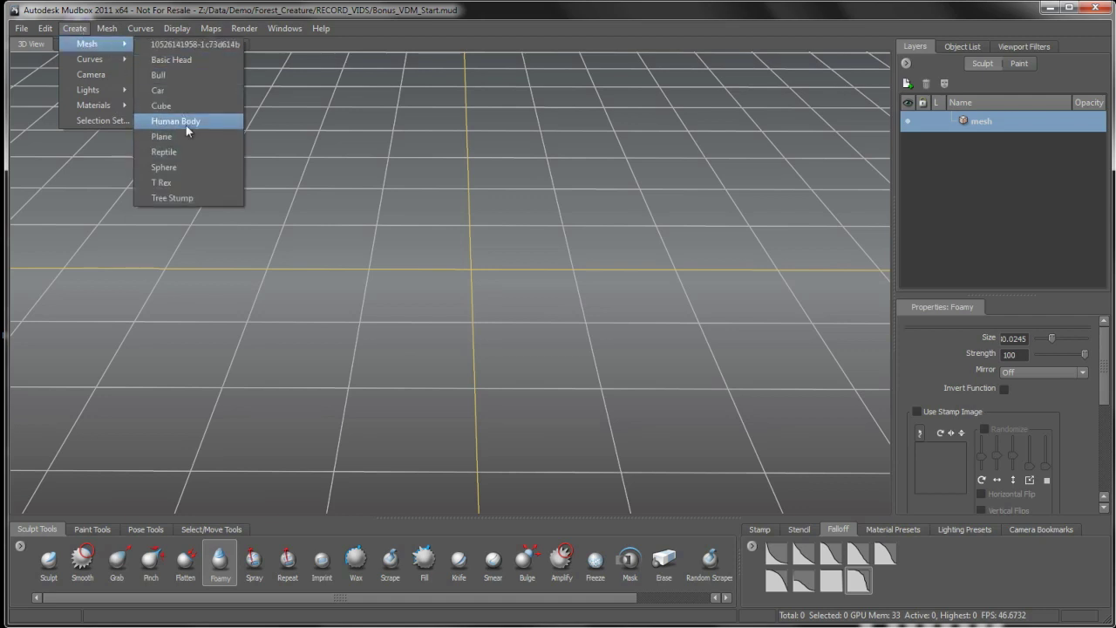
pyautogui.click(161, 137)
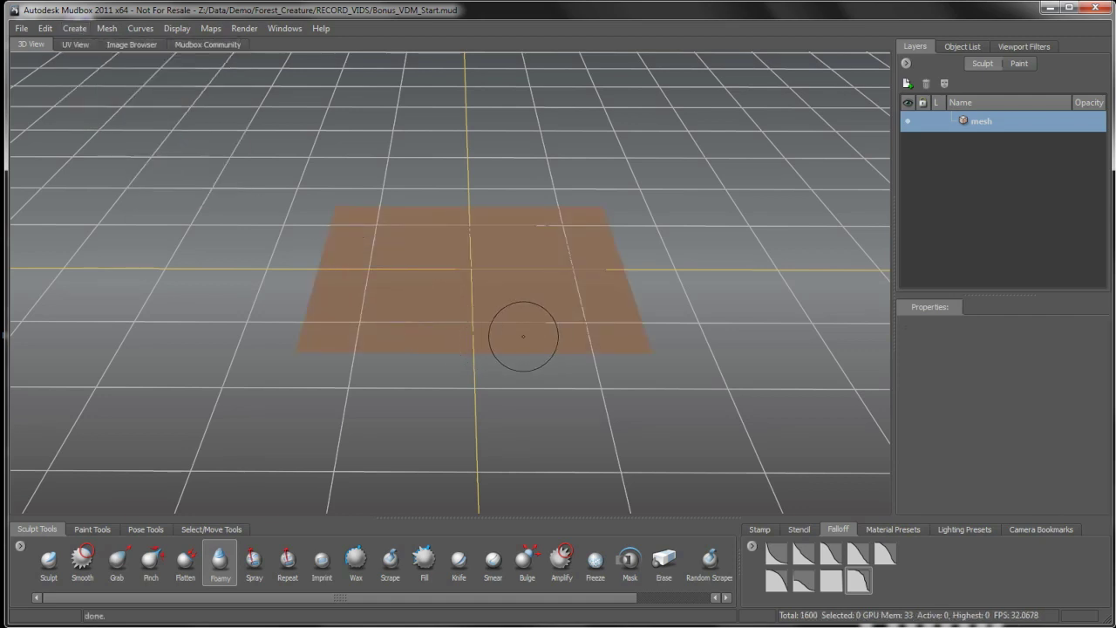
pyautogui.keyDown('alt'); pyautogui.moveTo(518, 323); pyautogui.dragTo(512, 341); pyautogui.keyUp('alt')
pyautogui.keyDown('alt'); pyautogui.moveTo(511, 326); pyautogui.dragTo(514, 327, button='right'); pyautogui.keyUp('alt')
pyautogui.keyDown('alt'); pyautogui.moveTo(514, 327); pyautogui.dragTo(514, 341, button='middle'); pyautogui.keyUp('alt')
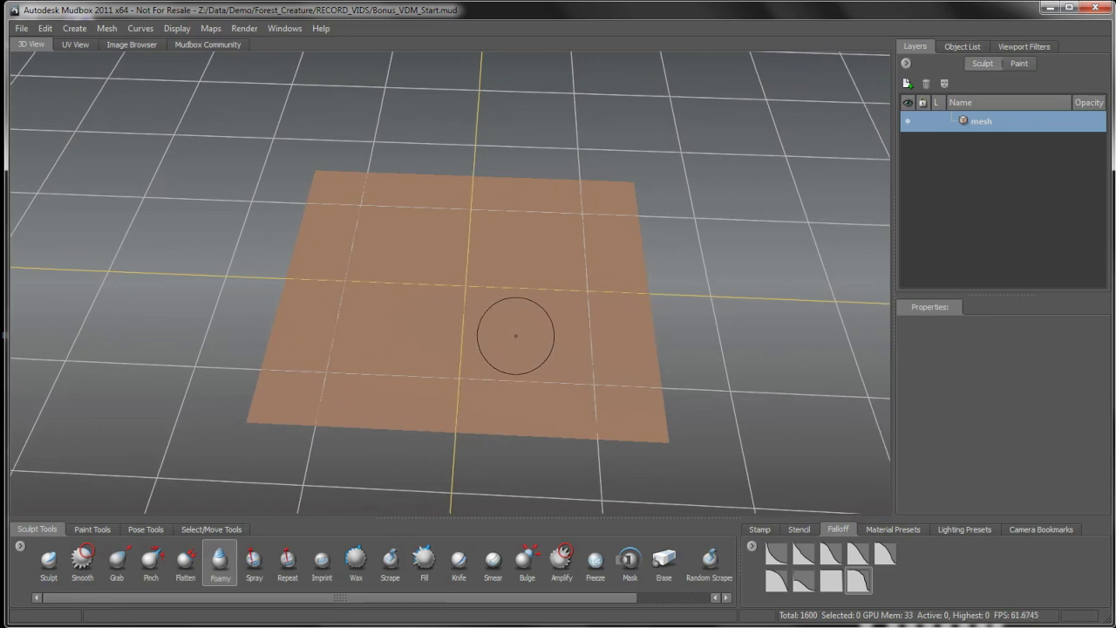
# Step: Subdivide the plane repeatedly up to level 7
pyautogui.hotkey('shift', 'd')
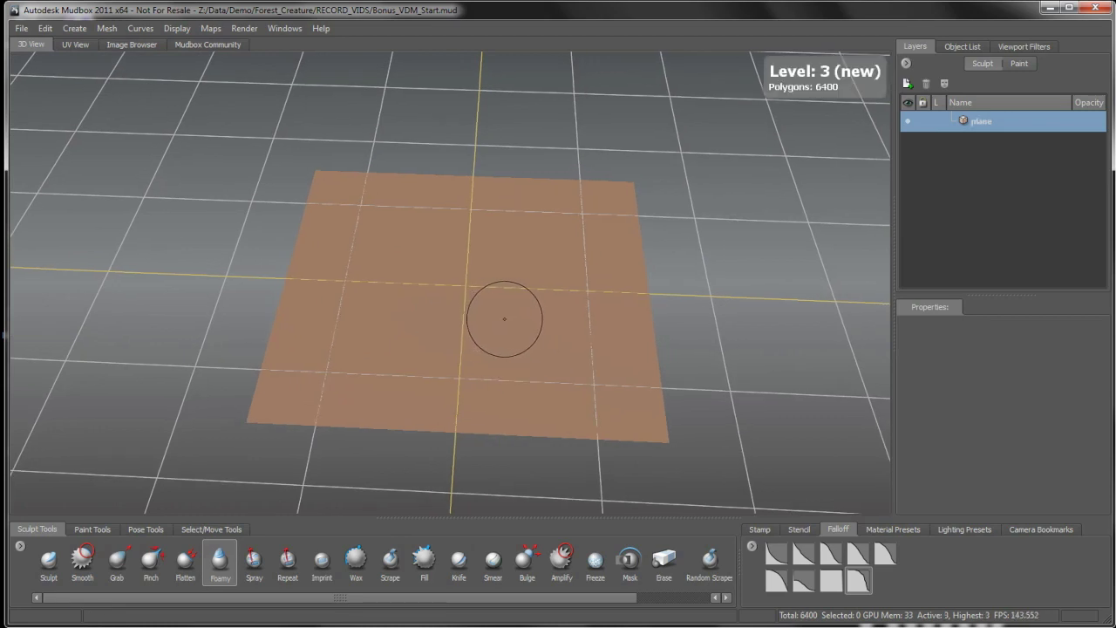
pyautogui.hotkey('shift', 'd')
pyautogui.hotkey('shift', 'd')
pyautogui.hotkey('shift', 'd')
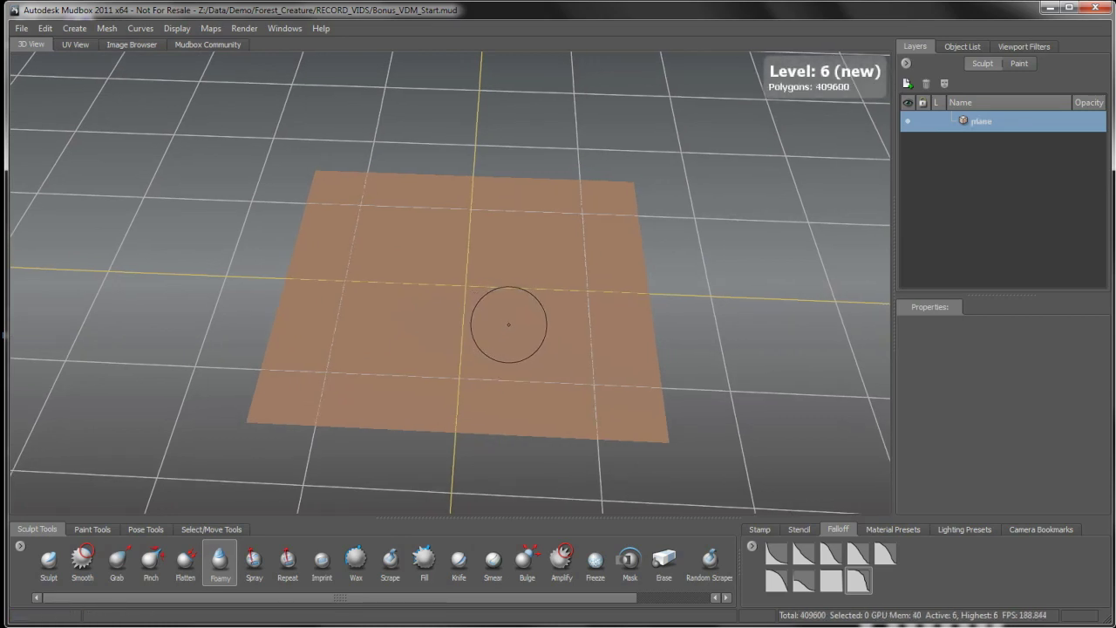
pyautogui.hotkey('shift', 'd')
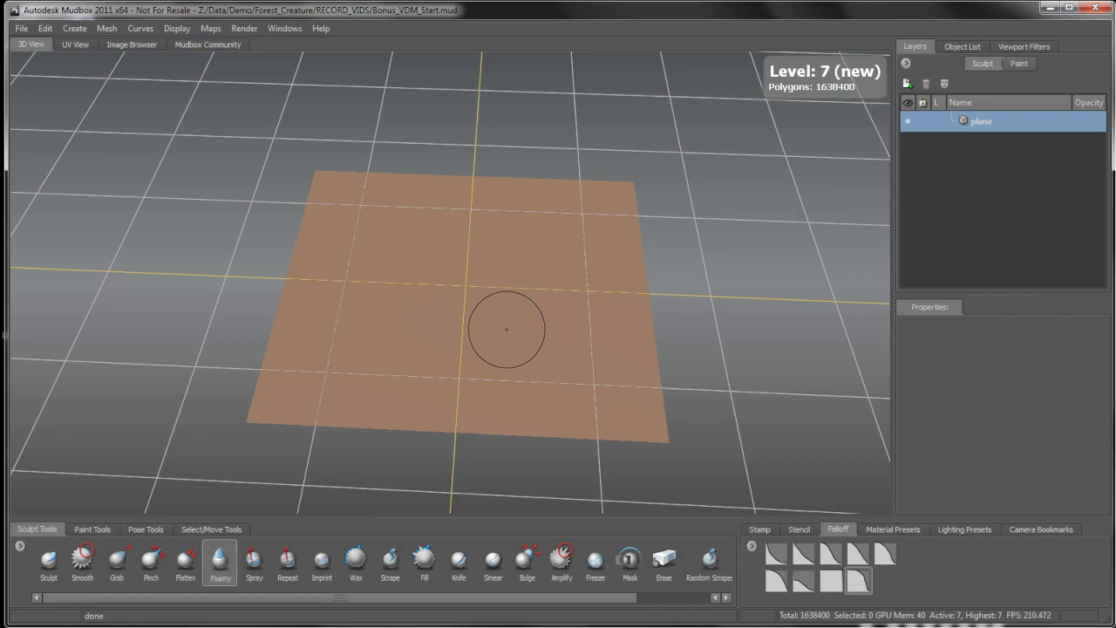
# Step: Add a new sculpt layer above the plane's base layer and activate the Foamy brush
pyautogui.click(906, 84)
pyautogui.moveTo(523, 329)
pyautogui.keyDown('alt'); pyautogui.mouseDown()
pyautogui.moveTo(523, 302)
pyautogui.moveTo(533, 337)
pyautogui.mouseUp(); pyautogui.keyUp('alt')
pyautogui.click(218, 565)
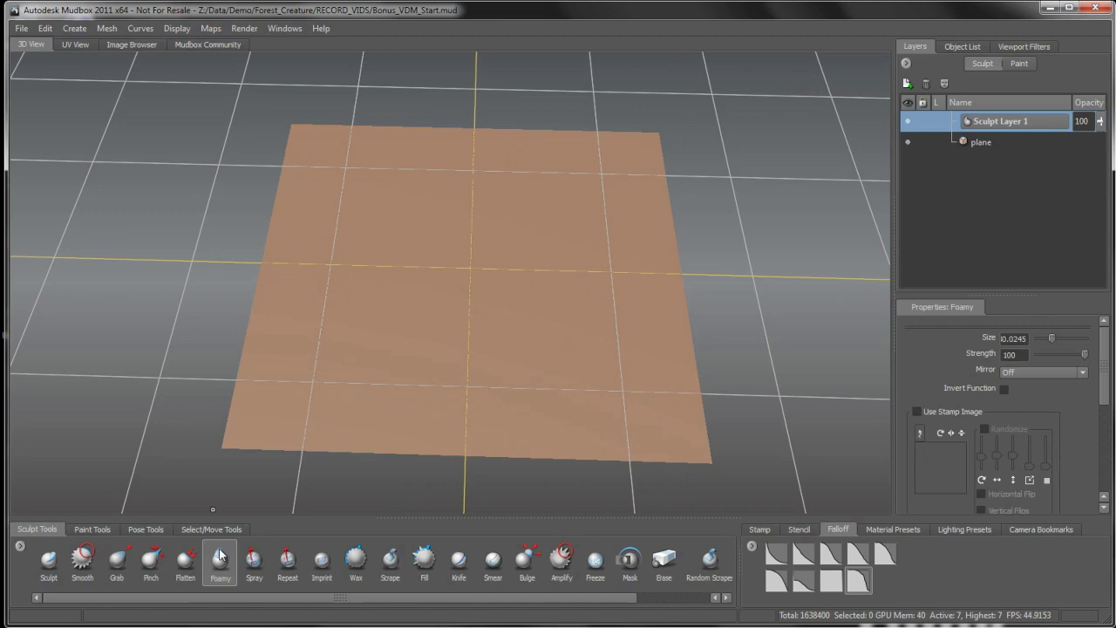
# Step: Set the Foamy brush's mirroring to X and sculpt a symmetrical oval mound in the middle of the plane
pyautogui.keyDown('alt'); pyautogui.moveTo(484, 302); pyautogui.dragTo(486, 311); pyautogui.keyUp('alt')
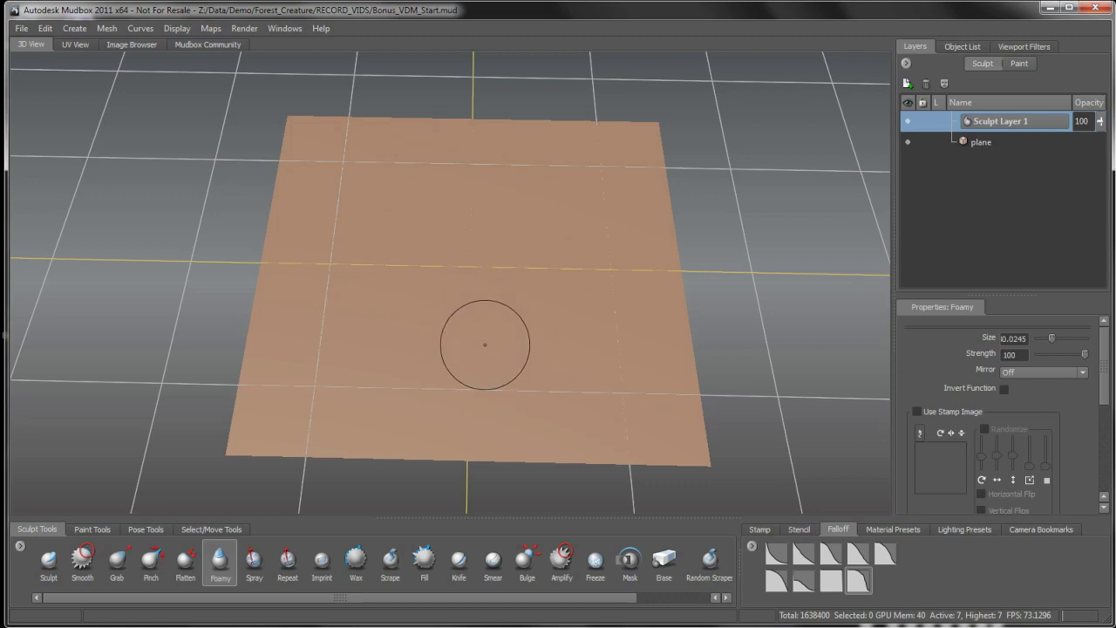
pyautogui.moveTo(456, 263)
pyautogui.keyDown('alt'); pyautogui.mouseDown()
pyautogui.moveTo(494, 302)
pyautogui.moveTo(489, 291)
pyautogui.mouseUp(); pyautogui.keyUp('alt')
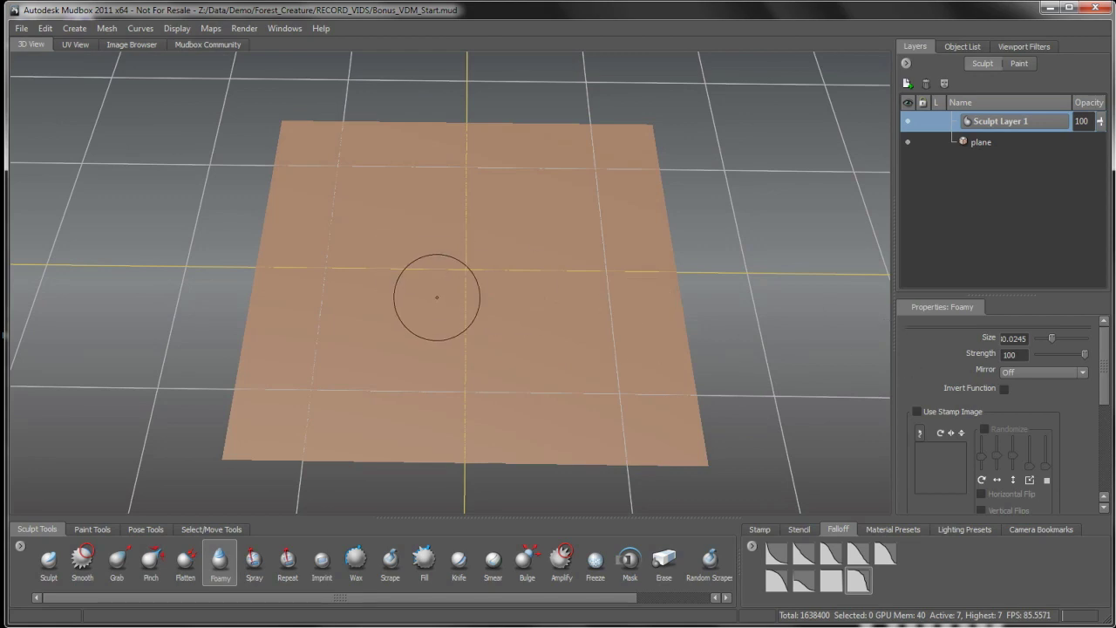
pyautogui.moveTo(523, 316)
pyautogui.keyDown('alt'); pyautogui.mouseDown()
pyautogui.moveTo(520, 326)
pyautogui.moveTo(466, 252)
pyautogui.mouseUp(); pyautogui.keyUp('alt')
pyautogui.keyDown('alt'); pyautogui.moveTo(477, 320); pyautogui.dragTo(483, 341); pyautogui.keyUp('alt')
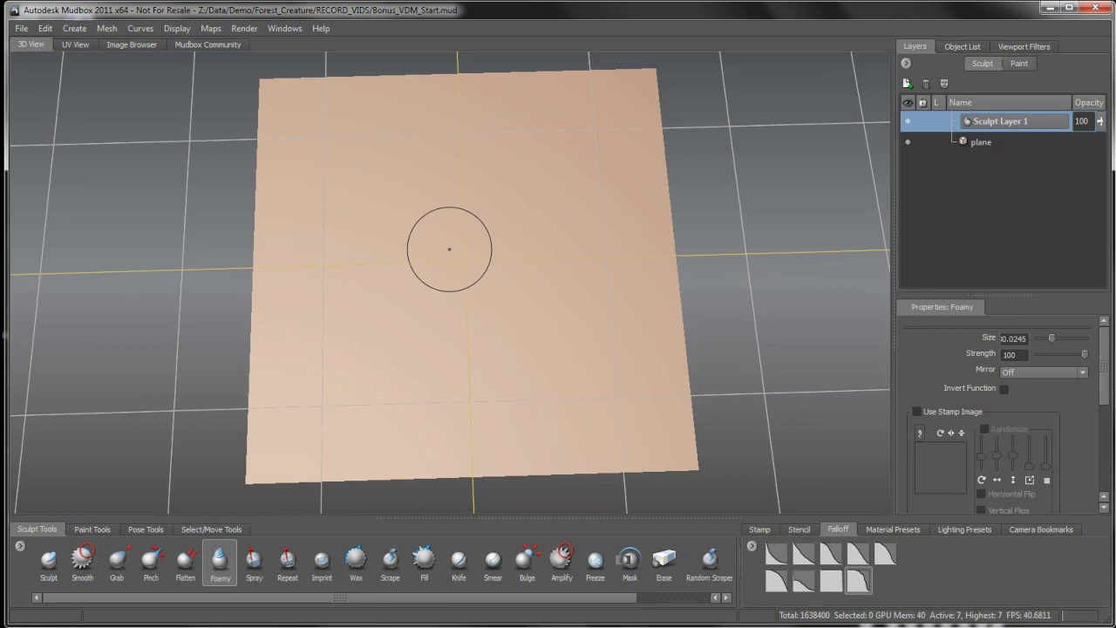
pyautogui.moveTo(448, 249)
pyautogui.keyDown('alt'); pyautogui.mouseDown()
pyautogui.moveTo(442, 224)
pyautogui.moveTo(471, 239)
pyautogui.moveTo(489, 215)
pyautogui.moveTo(456, 227)
pyautogui.mouseUp(); pyautogui.keyUp('alt')
pyautogui.click(1082, 372)
pyautogui.click(1038, 390)
pyautogui.moveTo(451, 184)
pyautogui.mouseDown()
pyautogui.moveTo(528, 267)
pyautogui.moveTo(511, 326)
pyautogui.moveTo(479, 340)
pyautogui.moveTo(462, 301)
pyautogui.moveTo(502, 194)
pyautogui.moveTo(482, 255)
pyautogui.moveTo(458, 237)
pyautogui.moveTo(513, 211)
pyautogui.moveTo(488, 179)
pyautogui.moveTo(516, 249)
pyautogui.moveTo(514, 218)
pyautogui.moveTo(485, 171)
pyautogui.moveTo(532, 236)
pyautogui.moveTo(507, 296)
pyautogui.moveTo(493, 248)
pyautogui.moveTo(501, 214)
pyautogui.mouseUp()
# Step: Turn mirroring off and build up the mound unevenly with the Foamy brush to break its symmetry
pyautogui.click(1048, 372)
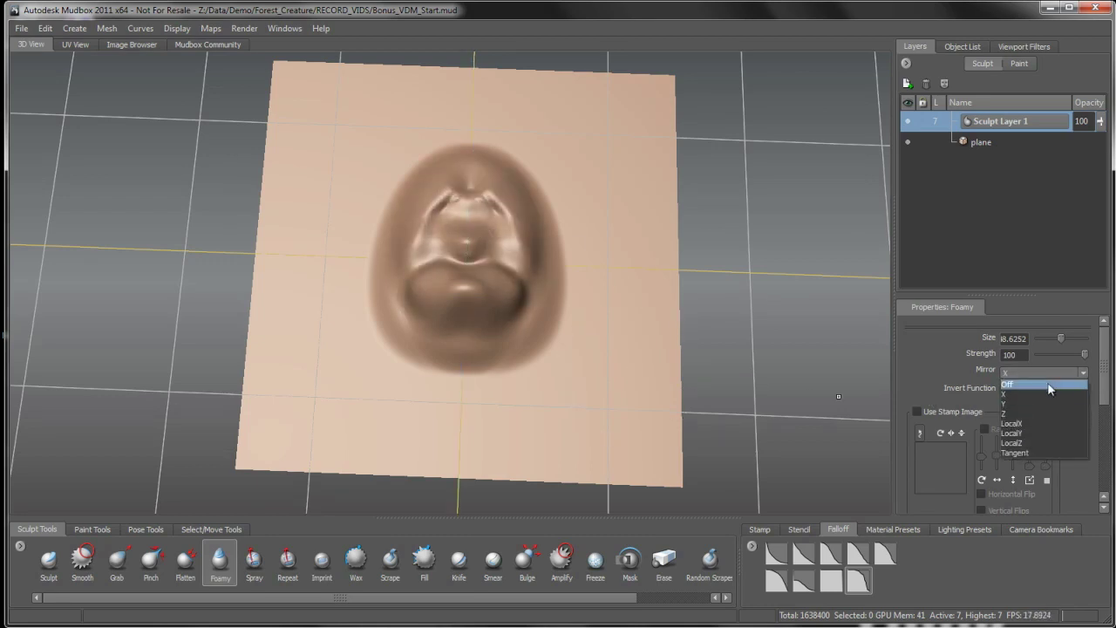
pyautogui.click(1047, 382)
pyautogui.moveTo(570, 369)
pyautogui.keyDown('alt'); pyautogui.mouseDown()
pyautogui.moveTo(533, 283)
pyautogui.moveTo(513, 316)
pyautogui.moveTo(434, 328)
pyautogui.mouseUp(); pyautogui.keyUp('alt')
pyautogui.moveTo(434, 328)
pyautogui.keyDown('alt'); pyautogui.mouseDown()
pyautogui.moveTo(473, 341)
pyautogui.moveTo(540, 304)
pyautogui.moveTo(406, 316)
pyautogui.mouseUp(); pyautogui.keyUp('alt')
pyautogui.moveTo(403, 316)
pyautogui.keyDown('alt'); pyautogui.mouseDown()
pyautogui.moveTo(492, 324)
pyautogui.moveTo(440, 349)
pyautogui.moveTo(428, 311)
pyautogui.moveTo(374, 316)
pyautogui.moveTo(367, 331)
pyautogui.mouseUp(); pyautogui.keyUp('alt')
pyautogui.moveTo(367, 331)
pyautogui.keyDown('alt'); pyautogui.mouseDown()
pyautogui.moveTo(440, 354)
pyautogui.moveTo(467, 350)
pyautogui.moveTo(391, 351)
pyautogui.moveTo(360, 335)
pyautogui.moveTo(499, 369)
pyautogui.moveTo(475, 348)
pyautogui.moveTo(383, 327)
pyautogui.mouseUp(); pyautogui.keyUp('alt')
pyautogui.moveTo(384, 327)
pyautogui.keyDown('alt'); pyautogui.mouseDown()
pyautogui.moveTo(462, 354)
pyautogui.moveTo(512, 335)
pyautogui.moveTo(440, 340)
pyautogui.moveTo(389, 314)
pyautogui.moveTo(418, 325)
pyautogui.moveTo(490, 315)
pyautogui.mouseUp(); pyautogui.keyUp('alt')
pyautogui.moveTo(527, 255)
pyautogui.mouseDown()
pyautogui.moveTo(550, 242)
pyautogui.moveTo(483, 315)
pyautogui.mouseUp()
# Step: Add more irregular Foamy volume across the mound's top and around its sides
pyautogui.keyDown('alt'); pyautogui.moveTo(526, 268); pyautogui.dragTo(463, 229); pyautogui.keyUp('alt')
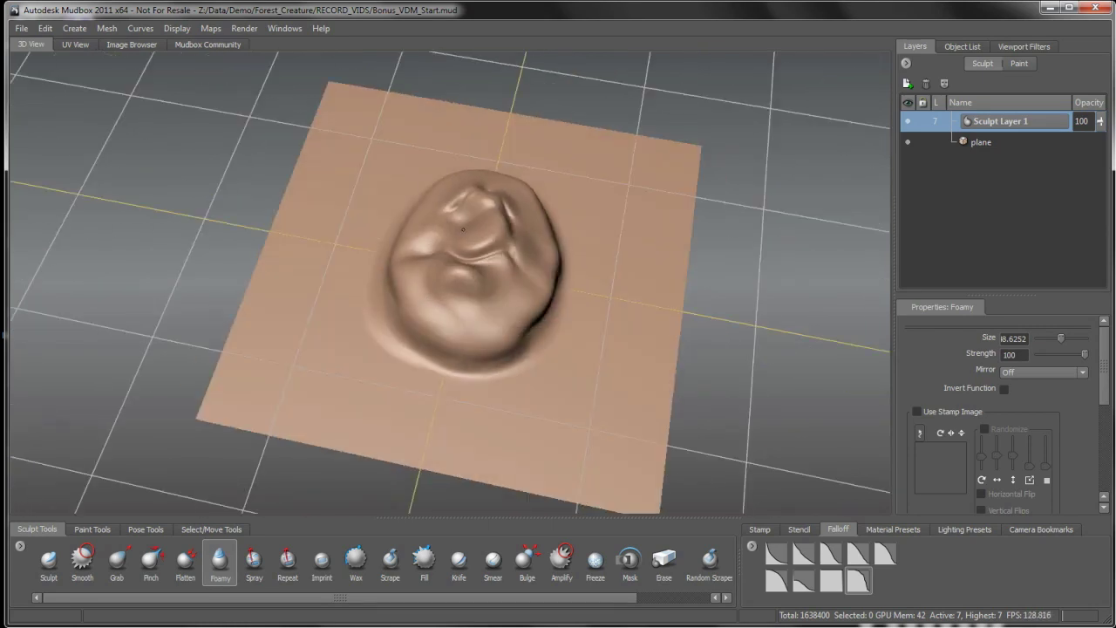
pyautogui.keyDown('alt'); pyautogui.moveTo(497, 280); pyautogui.dragTo(496, 309); pyautogui.keyUp('alt')
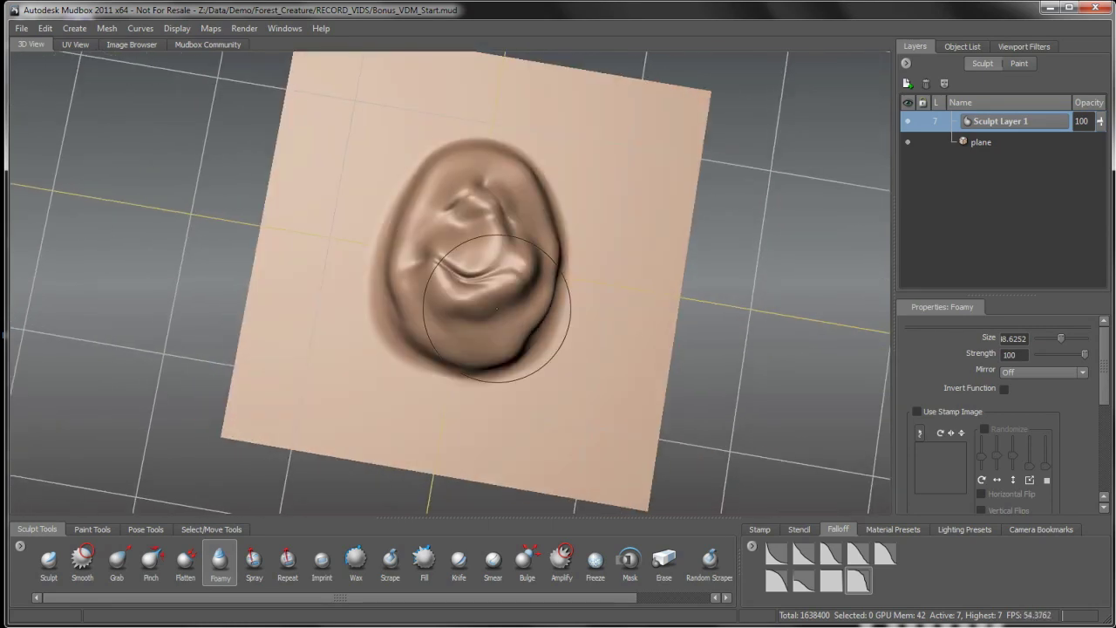
pyautogui.moveTo(443, 228)
pyautogui.mouseDown()
pyautogui.moveTo(453, 193)
pyautogui.moveTo(497, 178)
pyautogui.moveTo(535, 260)
pyautogui.mouseUp()
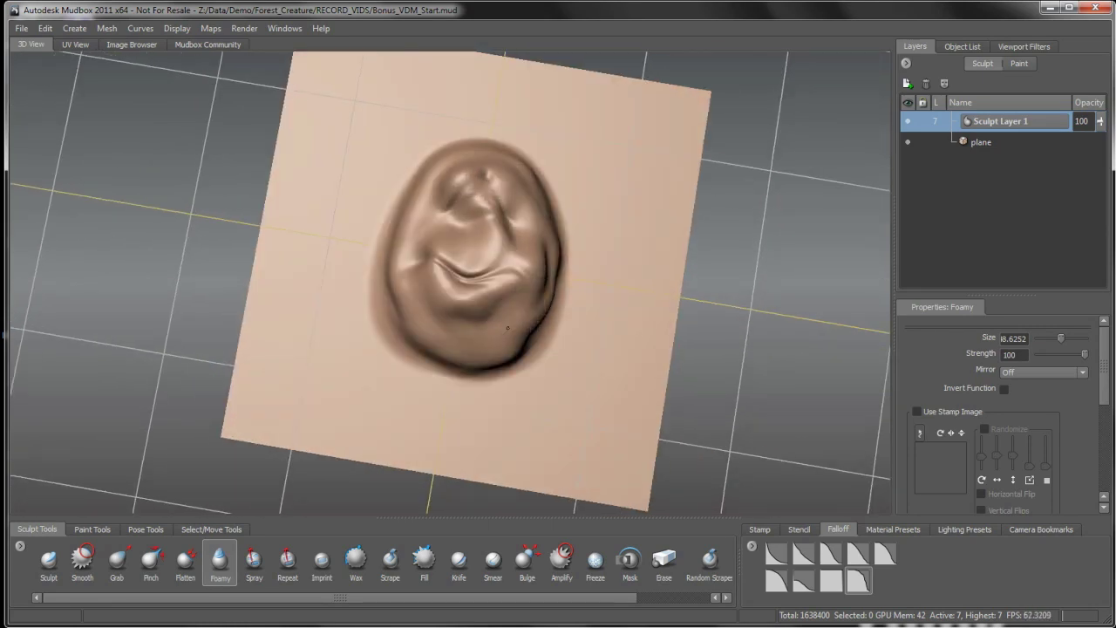
pyautogui.moveTo(420, 244)
pyautogui.mouseDown()
pyautogui.moveTo(448, 195)
pyautogui.moveTo(436, 218)
pyautogui.mouseUp()
pyautogui.moveTo(474, 299)
pyautogui.keyDown('alt'); pyautogui.mouseDown()
pyautogui.moveTo(488, 190)
pyautogui.moveTo(490, 260)
pyautogui.moveTo(465, 260)
pyautogui.mouseUp(); pyautogui.keyUp('alt')
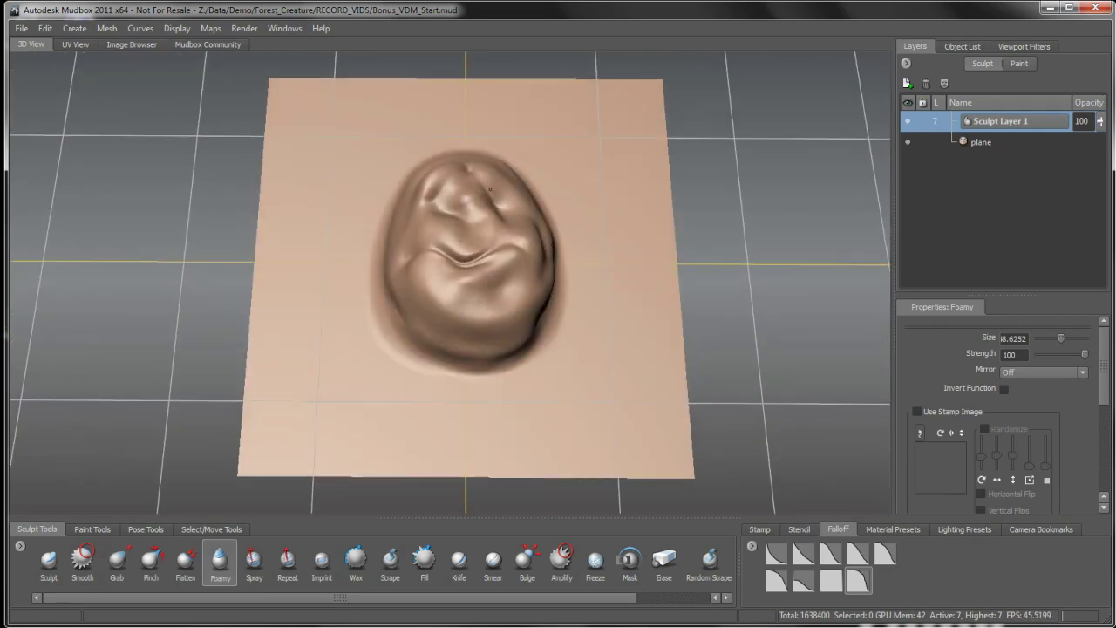
pyautogui.keyDown('alt'); pyautogui.moveTo(490, 188); pyautogui.dragTo(445, 298); pyautogui.keyUp('alt')
pyautogui.moveTo(528, 295)
pyautogui.keyDown('alt'); pyautogui.mouseDown()
pyautogui.moveTo(525, 332)
pyautogui.moveTo(375, 328)
pyautogui.mouseUp(); pyautogui.keyUp('alt')
pyautogui.keyDown('alt'); pyautogui.moveTo(456, 326); pyautogui.dragTo(407, 305); pyautogui.keyUp('alt')
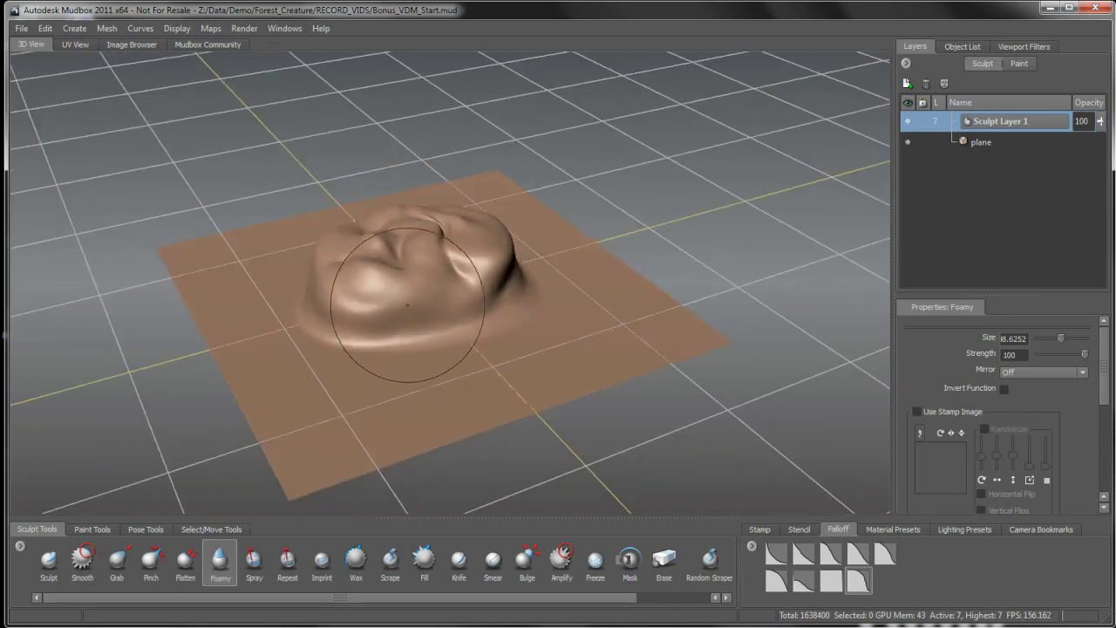
pyautogui.keyDown('alt'); pyautogui.moveTo(493, 276); pyautogui.dragTo(429, 292); pyautogui.keyUp('alt')
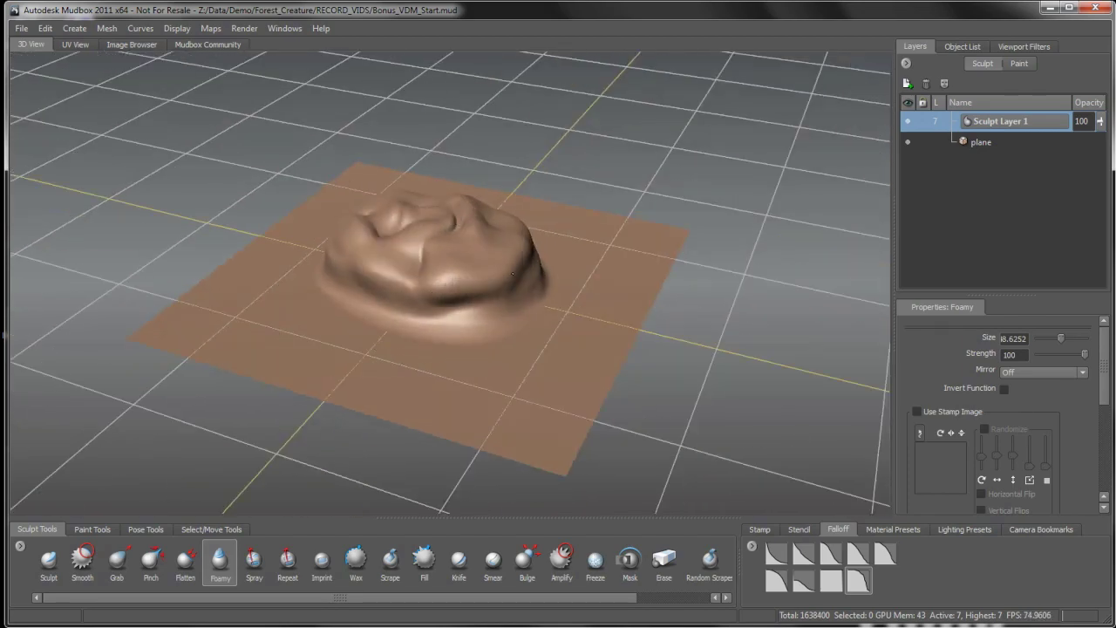
pyautogui.keyDown('alt'); pyautogui.moveTo(513, 273); pyautogui.dragTo(454, 249); pyautogui.keyUp('alt')
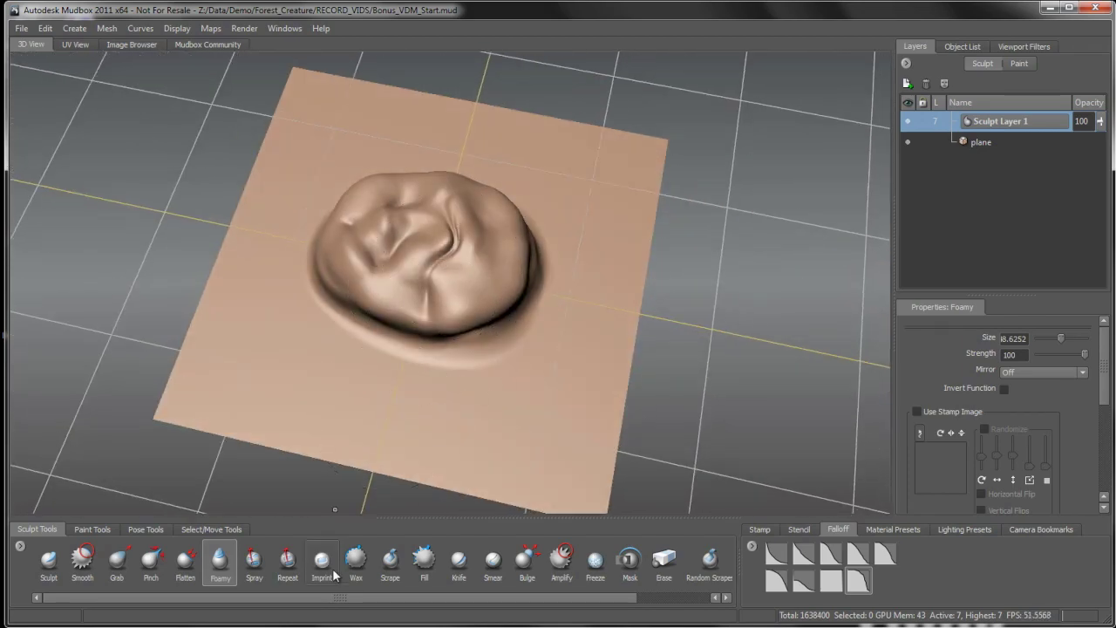
# Step: Level the creases and lumps on the mound's top and sides with the Flatten brush at strength 15
pyautogui.click(185, 562)
pyautogui.keyDown('alt'); pyautogui.moveTo(331, 394); pyautogui.dragTo(478, 228); pyautogui.keyUp('alt')
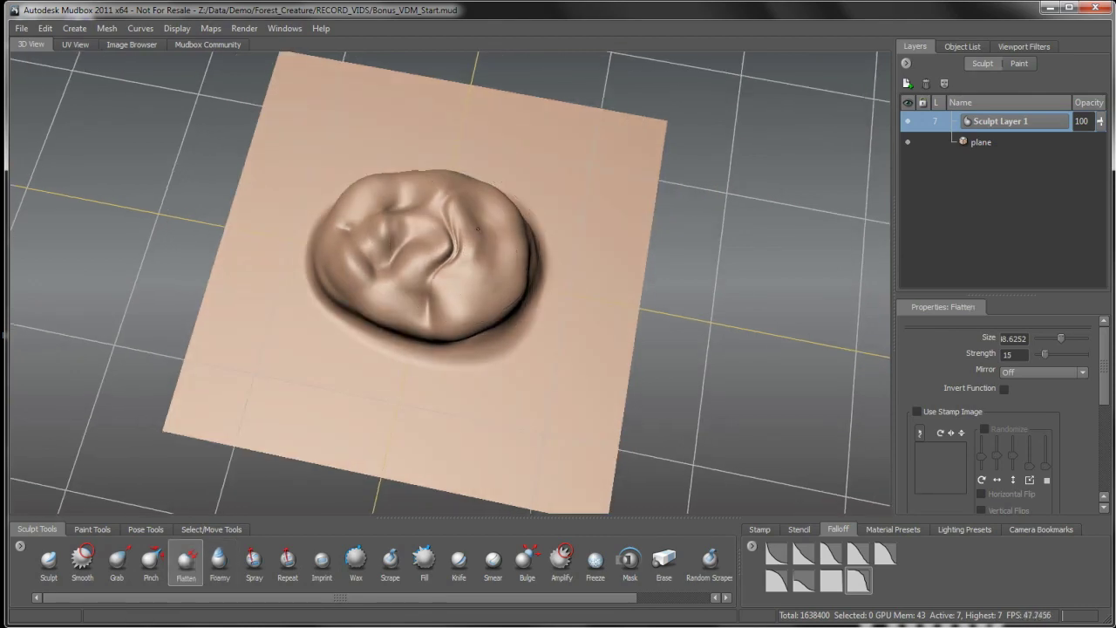
pyautogui.moveTo(421, 255)
pyautogui.mouseDown()
pyautogui.moveTo(366, 253)
pyautogui.moveTo(349, 279)
pyautogui.moveTo(445, 298)
pyautogui.mouseUp()
pyautogui.moveTo(490, 229)
pyautogui.keyDown('alt'); pyautogui.mouseDown()
pyautogui.moveTo(476, 131)
pyautogui.moveTo(479, 308)
pyautogui.mouseUp(); pyautogui.keyUp('alt')
pyautogui.moveTo(459, 207)
pyautogui.mouseDown()
pyautogui.moveTo(382, 212)
pyautogui.moveTo(378, 256)
pyautogui.mouseUp()
pyautogui.moveTo(408, 336)
pyautogui.keyDown('alt'); pyautogui.mouseDown()
pyautogui.moveTo(448, 260)
pyautogui.moveTo(301, 304)
pyautogui.mouseUp(); pyautogui.keyUp('alt')
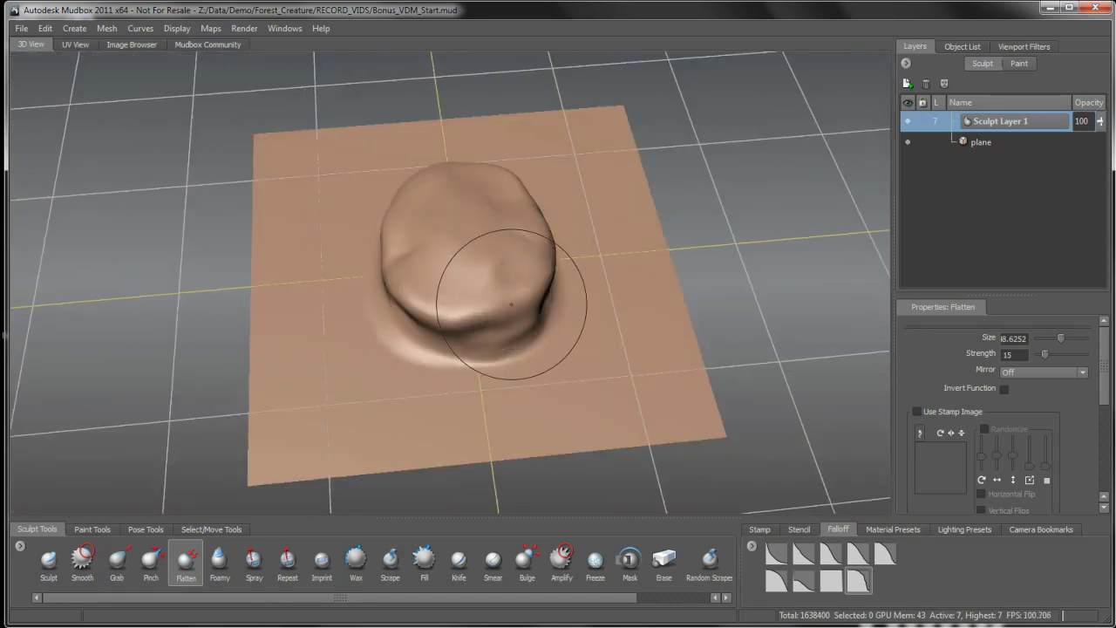
pyautogui.keyDown('alt'); pyautogui.moveTo(511, 336); pyautogui.dragTo(431, 293); pyautogui.keyUp('alt')
pyautogui.moveTo(511, 361)
pyautogui.keyDown('alt'); pyautogui.mouseDown()
pyautogui.moveTo(462, 286)
pyautogui.moveTo(496, 313)
pyautogui.mouseUp(); pyautogui.keyUp('alt')
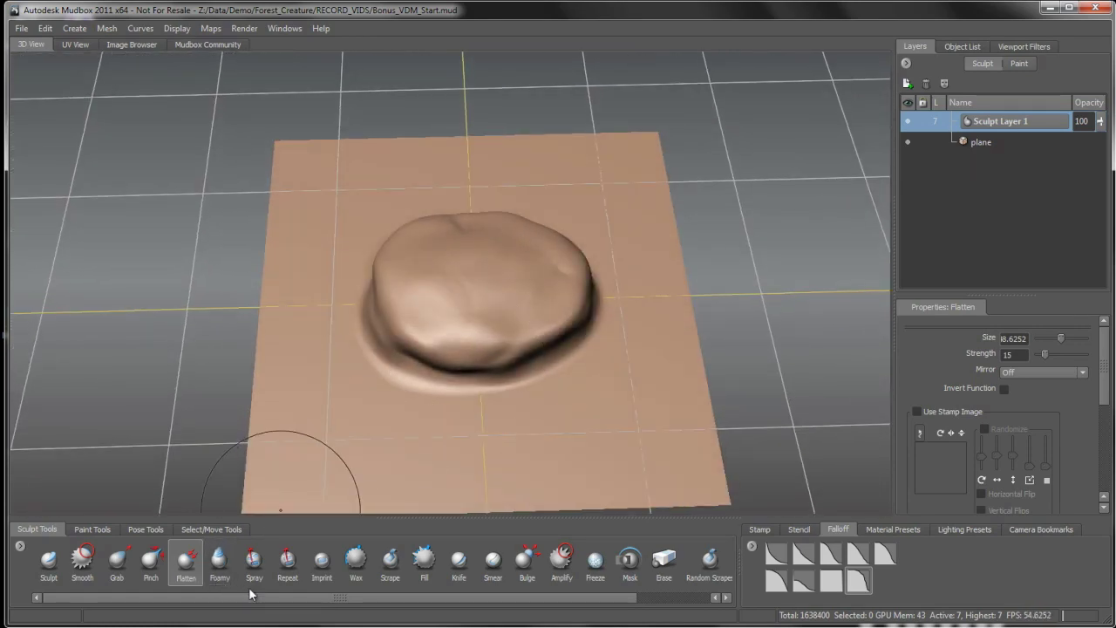
# Step: Return to the Foamy brush and build up the mound's front edge and sides
pyautogui.click(355, 566)
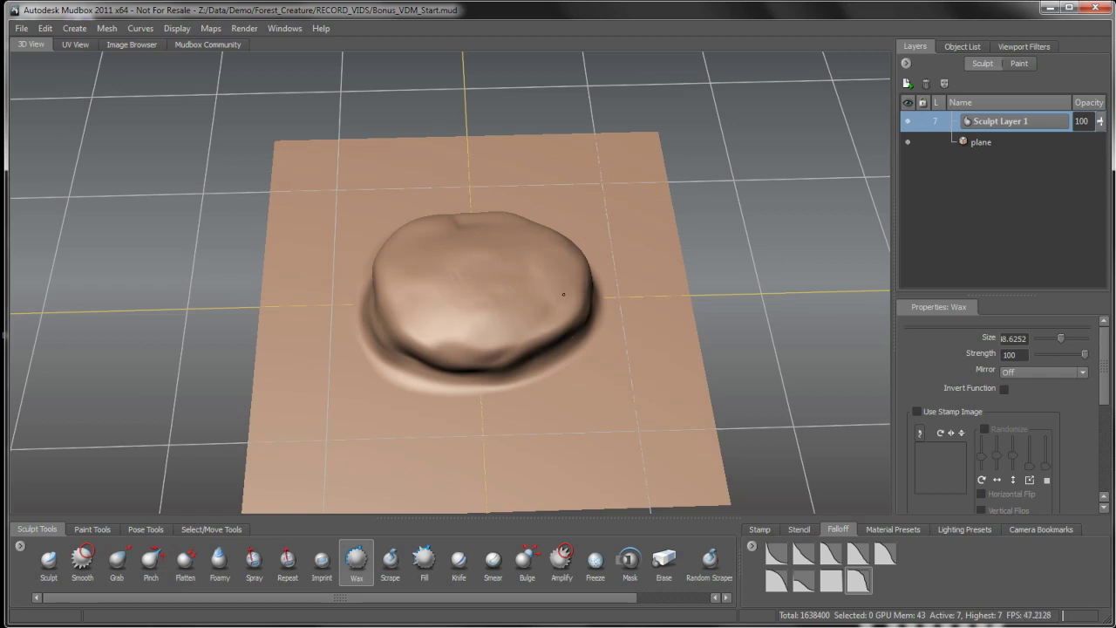
pyautogui.keyDown('alt'); pyautogui.moveTo(563, 294); pyautogui.dragTo(434, 312); pyautogui.keyUp('alt')
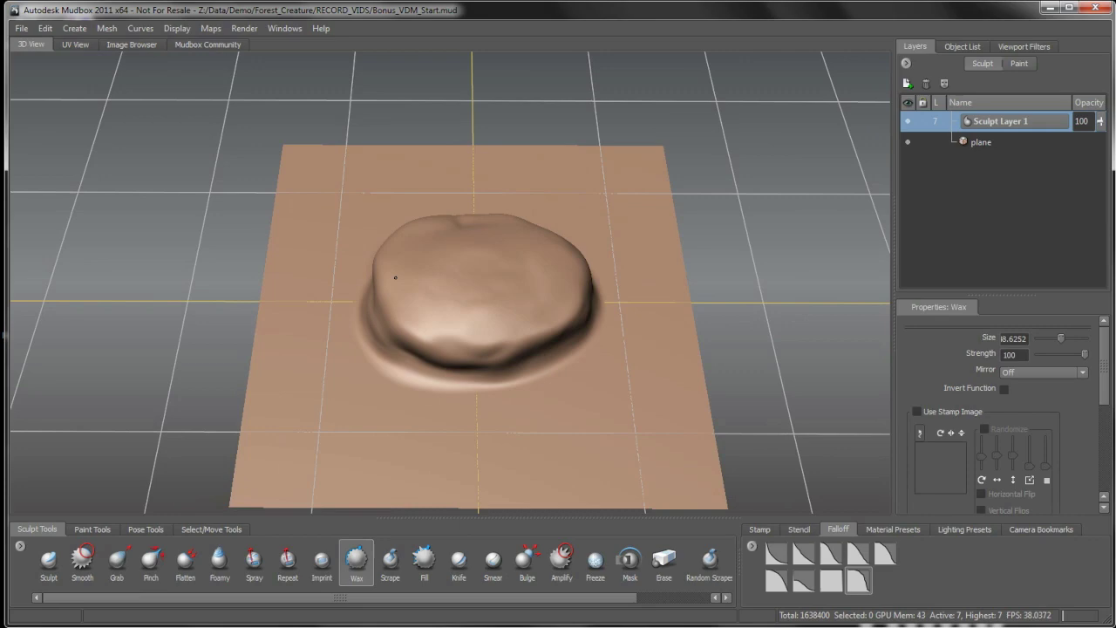
pyautogui.keyDown('alt'); pyautogui.moveTo(395, 278); pyautogui.dragTo(382, 489); pyautogui.keyUp('alt')
pyautogui.click(218, 562)
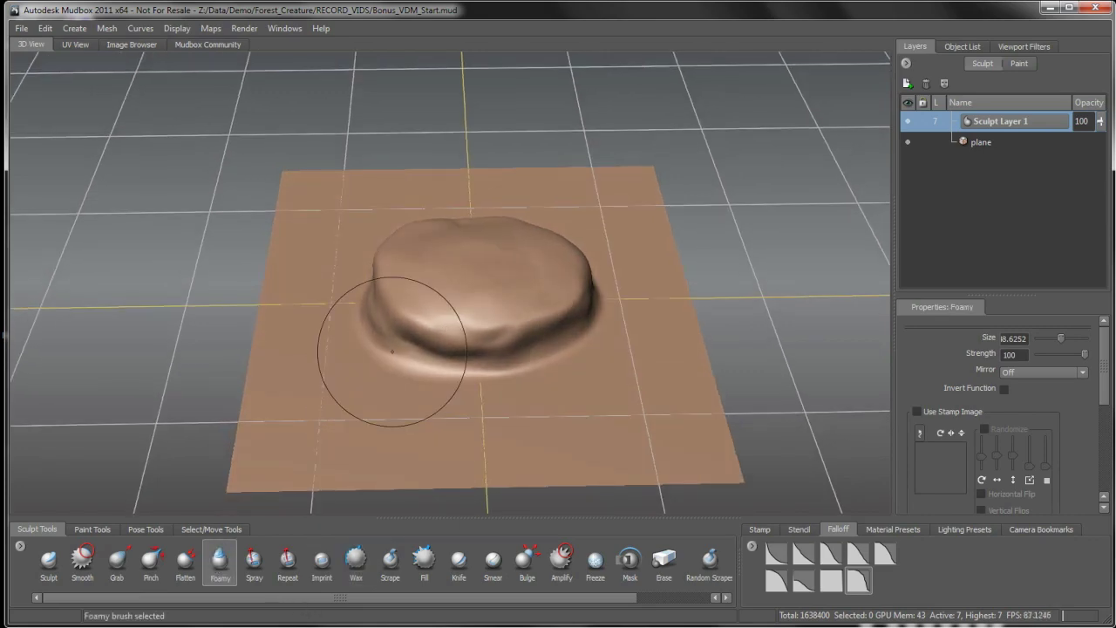
pyautogui.keyDown('alt'); pyautogui.moveTo(399, 349); pyautogui.dragTo(473, 349); pyautogui.keyUp('alt')
pyautogui.moveTo(431, 302)
pyautogui.mouseDown()
pyautogui.moveTo(498, 297)
pyautogui.moveTo(463, 314)
pyautogui.moveTo(534, 309)
pyautogui.moveTo(441, 314)
pyautogui.moveTo(493, 326)
pyautogui.moveTo(566, 311)
pyautogui.moveTo(464, 323)
pyautogui.moveTo(546, 306)
pyautogui.moveTo(473, 349)
pyautogui.mouseUp()
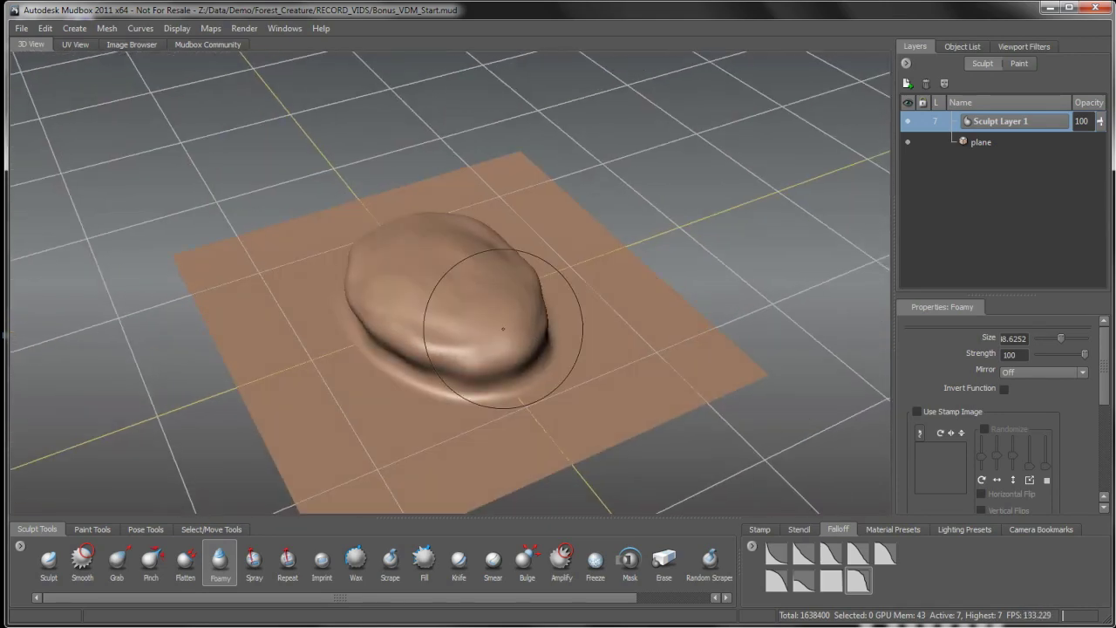
# Step: Build up the mound's top and edges with a smaller Wax brush at strength 100
pyautogui.click(356, 563)
pyautogui.moveTo(416, 424)
pyautogui.mouseDown()
pyautogui.moveTo(448, 319)
pyautogui.moveTo(501, 383)
pyautogui.mouseUp()
pyautogui.moveTo(394, 354)
pyautogui.mouseDown()
pyautogui.moveTo(445, 328)
pyautogui.moveTo(337, 329)
pyautogui.moveTo(505, 262)
pyautogui.moveTo(513, 244)
pyautogui.mouseUp()
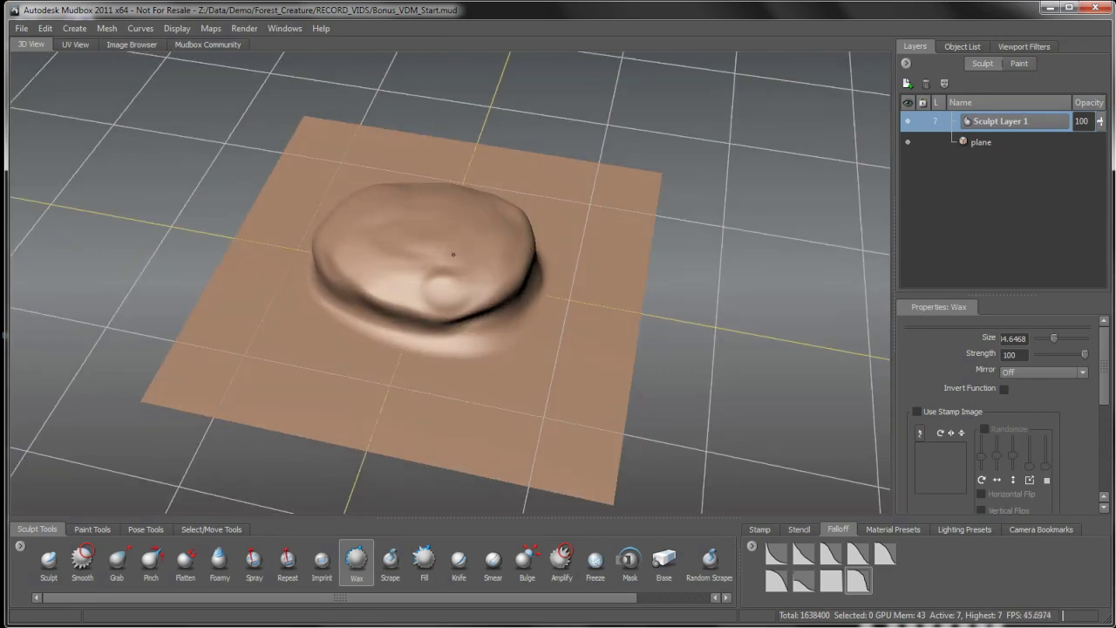
pyautogui.keyDown('alt'); pyautogui.moveTo(374, 259); pyautogui.dragTo(517, 279); pyautogui.keyUp('alt')
pyautogui.keyDown('alt'); pyautogui.moveTo(443, 267); pyautogui.dragTo(516, 326); pyautogui.keyUp('alt')
pyautogui.keyDown('alt'); pyautogui.moveTo(516, 309); pyautogui.dragTo(538, 356, button='middle'); pyautogui.keyUp('alt')
pyautogui.keyDown('alt'); pyautogui.moveTo(528, 324); pyautogui.dragTo(522, 351); pyautogui.keyUp('alt')
pyautogui.keyDown('alt'); pyautogui.moveTo(499, 340); pyautogui.dragTo(527, 349, button='right'); pyautogui.keyUp('alt')
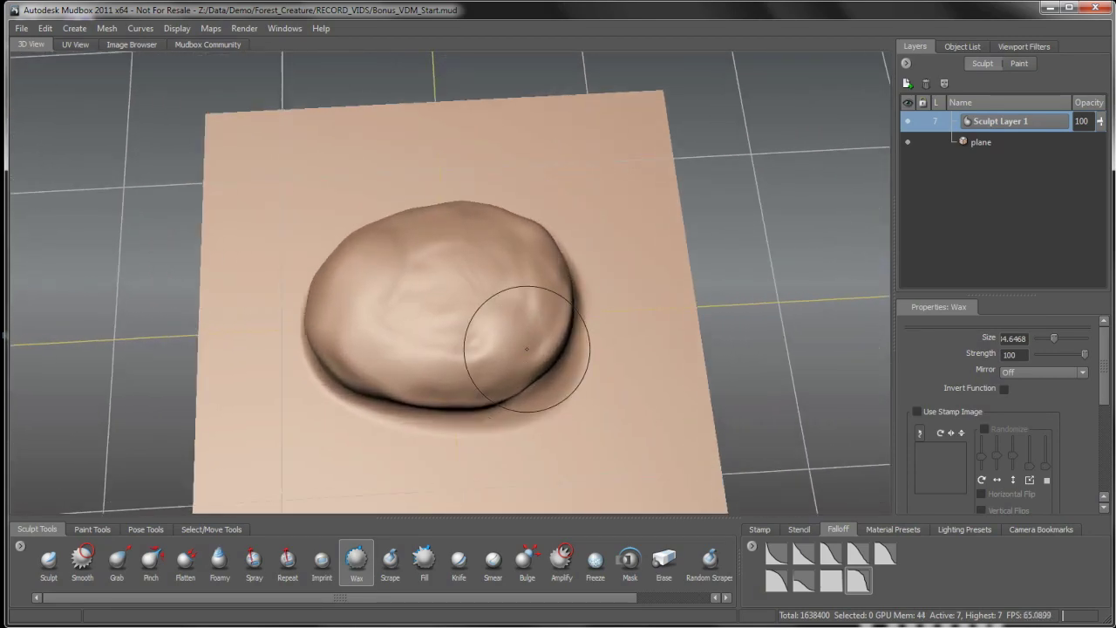
# Step: Scrape flat rock-like facets into the mound using the Scrape brush at strength 91 with a fuller, rounded falloff curve
pyautogui.moveTo(525, 600); pyautogui.dragTo(537, 601)
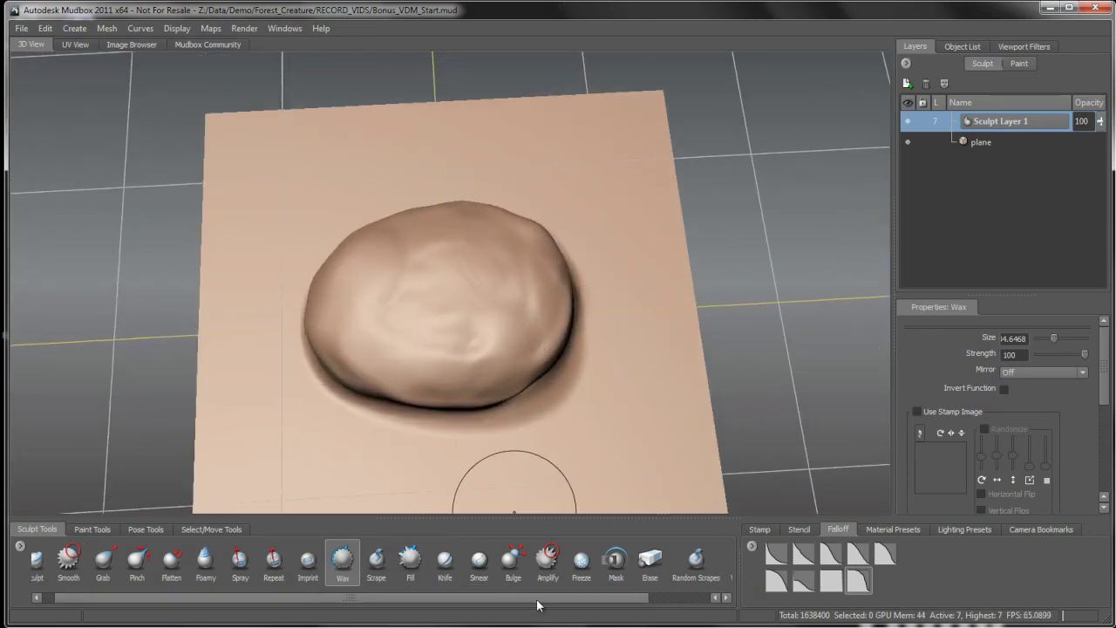
pyautogui.click(377, 560)
pyautogui.moveTo(436, 364)
pyautogui.keyDown('alt'); pyautogui.mouseDown()
pyautogui.moveTo(450, 330)
pyautogui.moveTo(502, 311)
pyautogui.mouseUp(); pyautogui.keyUp('alt')
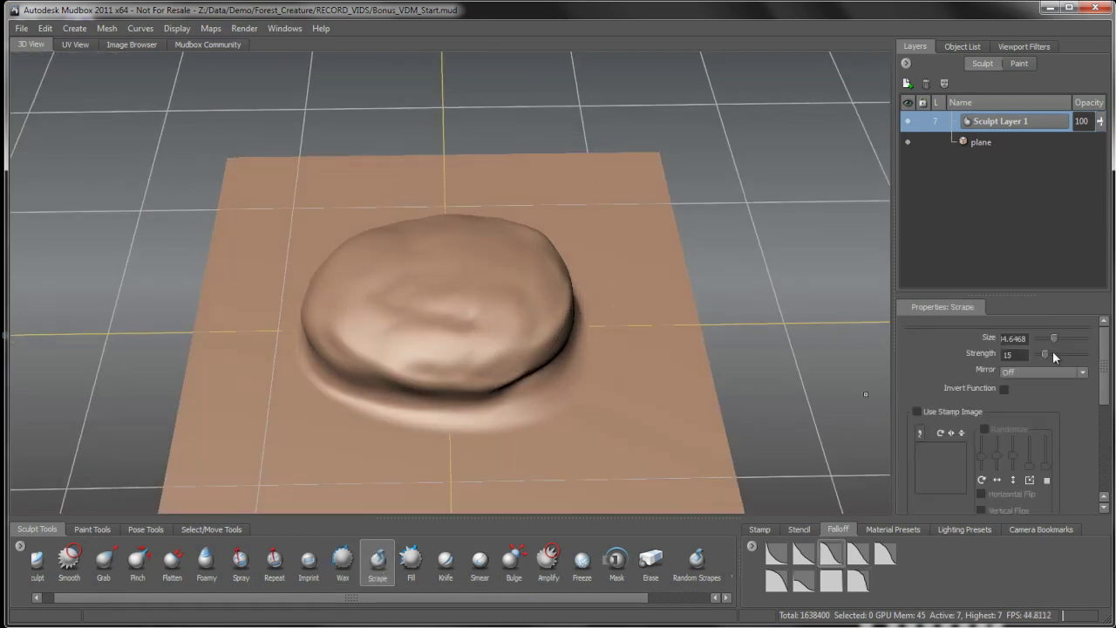
pyautogui.moveTo(538, 316)
pyautogui.mouseDown()
pyautogui.moveTo(494, 333)
pyautogui.moveTo(524, 335)
pyautogui.mouseUp()
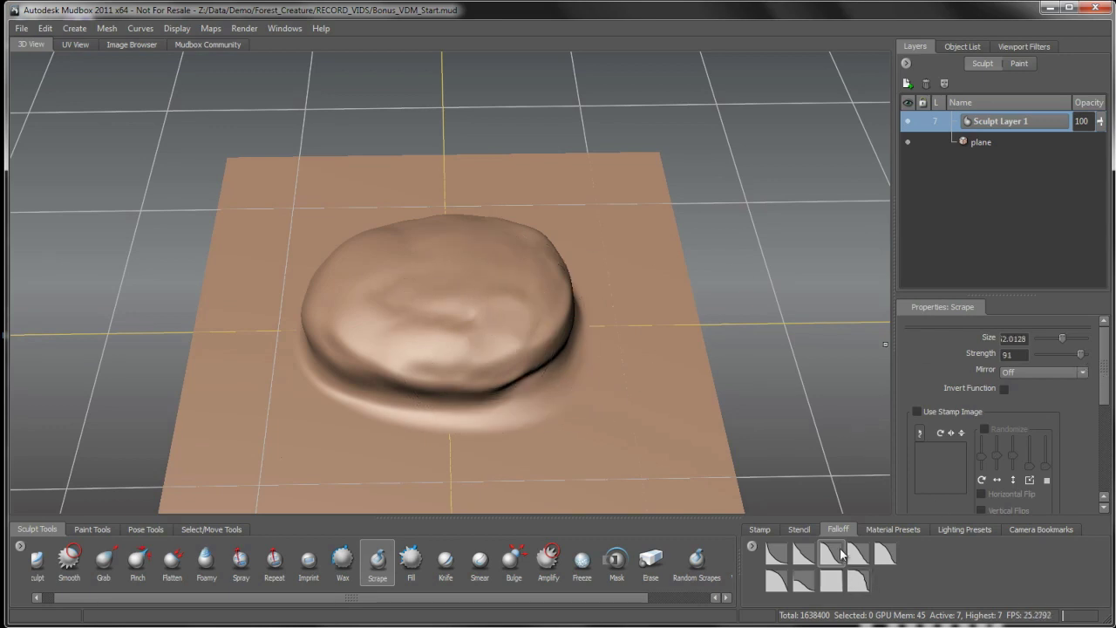
pyautogui.click(776, 580)
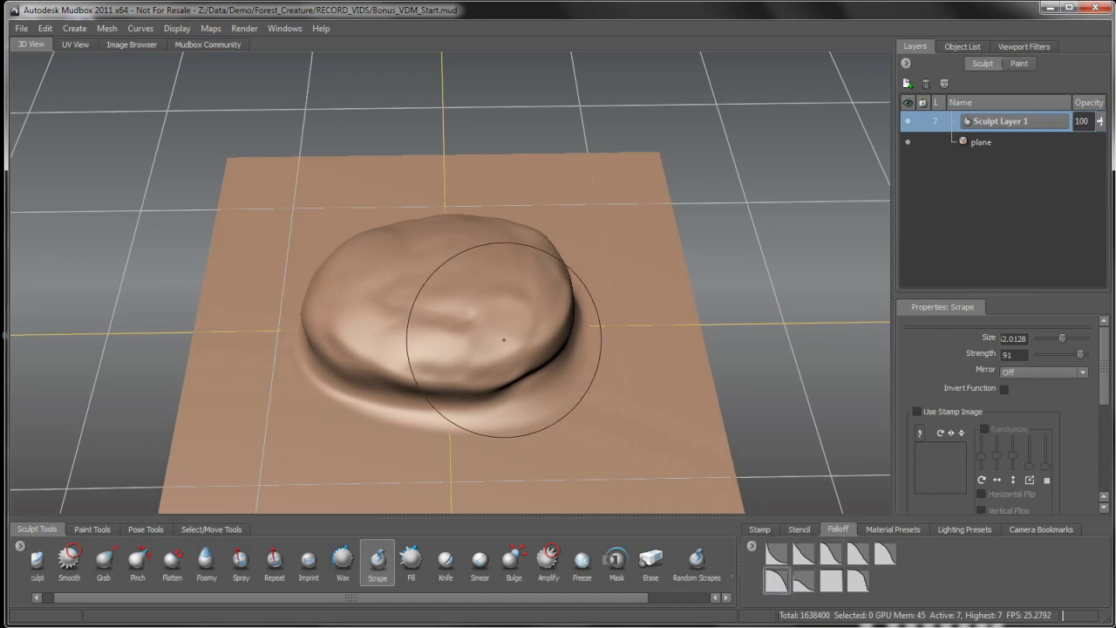
pyautogui.moveTo(453, 343)
pyautogui.mouseDown()
pyautogui.moveTo(441, 337)
pyautogui.moveTo(514, 306)
pyautogui.moveTo(524, 318)
pyautogui.moveTo(471, 329)
pyautogui.moveTo(492, 366)
pyautogui.mouseUp()
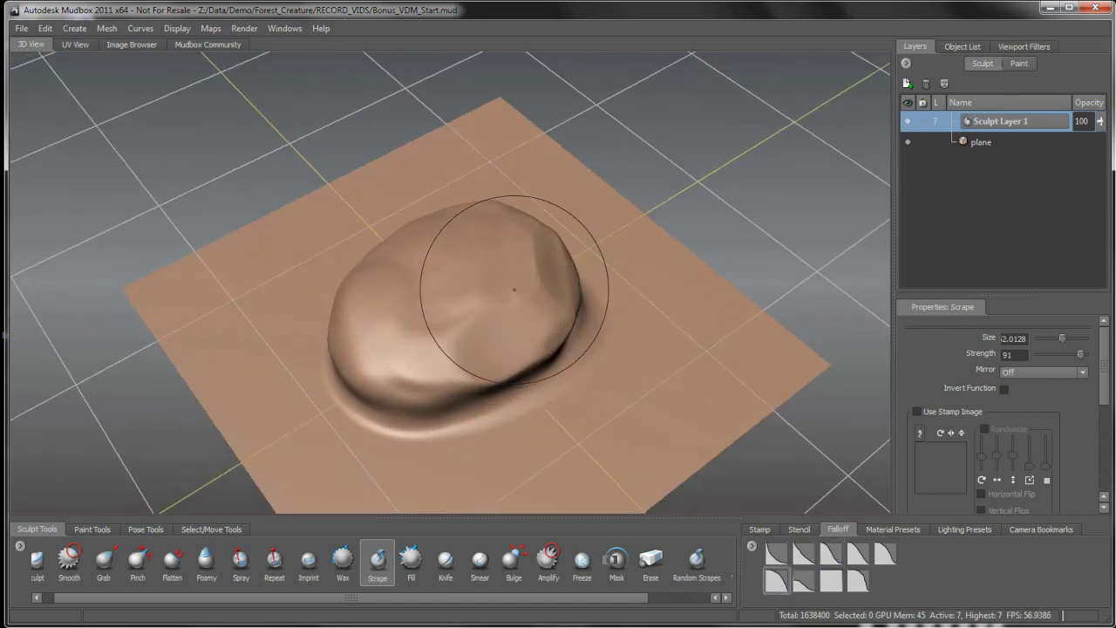
pyautogui.moveTo(428, 328)
pyautogui.keyDown('alt'); pyautogui.mouseDown()
pyautogui.moveTo(469, 399)
pyautogui.moveTo(487, 367)
pyautogui.moveTo(466, 253)
pyautogui.moveTo(454, 357)
pyautogui.moveTo(439, 352)
pyautogui.moveTo(491, 326)
pyautogui.moveTo(463, 311)
pyautogui.moveTo(442, 327)
pyautogui.moveTo(511, 267)
pyautogui.moveTo(448, 322)
pyautogui.moveTo(427, 307)
pyautogui.moveTo(386, 320)
pyautogui.moveTo(421, 293)
pyautogui.mouseUp(); pyautogui.keyUp('alt')
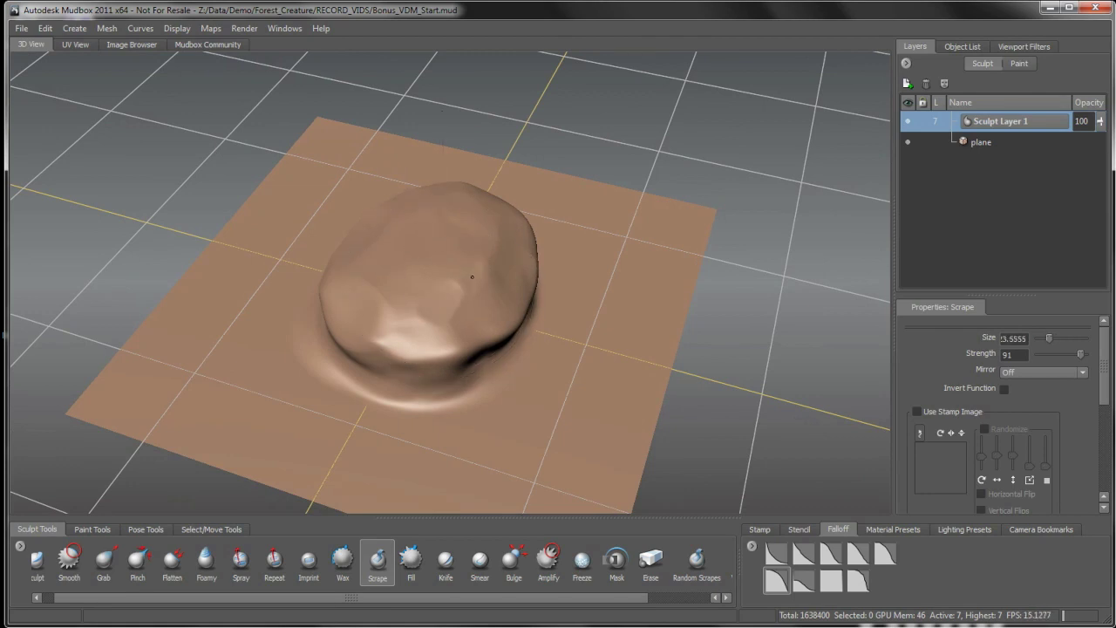
# Step: Carve more flat facets around the mound's front edge, sides and top with the Scrape brush at strength 91
pyautogui.keyDown('alt'); pyautogui.moveTo(476, 303); pyautogui.dragTo(474, 277); pyautogui.keyUp('alt')
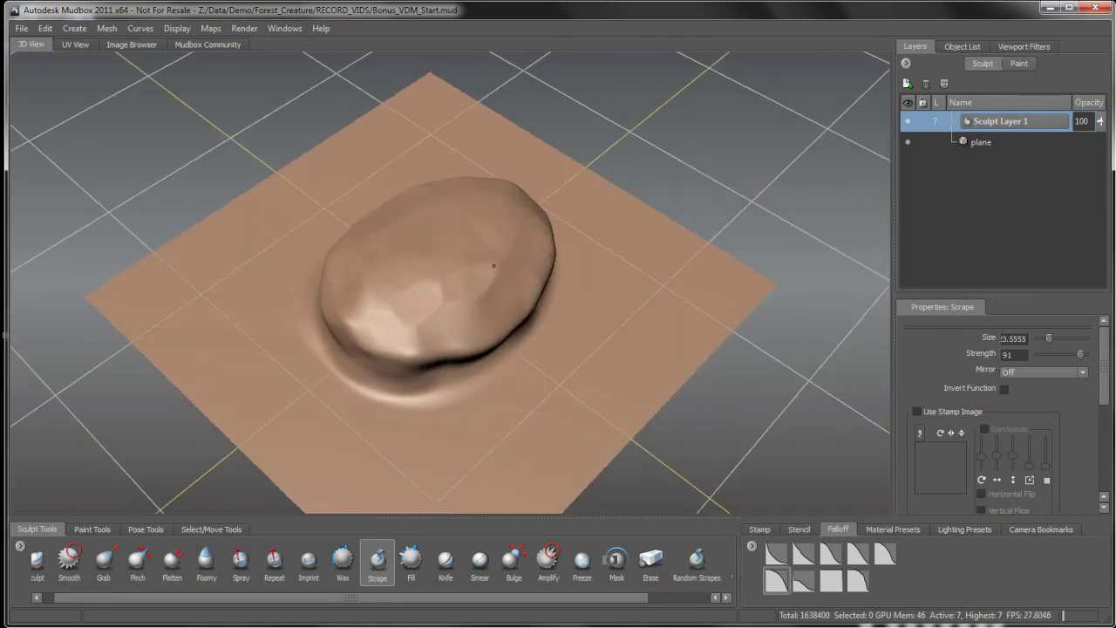
pyautogui.moveTo(428, 316)
pyautogui.keyDown('alt'); pyautogui.mouseDown()
pyautogui.moveTo(416, 306)
pyautogui.moveTo(430, 309)
pyautogui.mouseUp(); pyautogui.keyUp('alt')
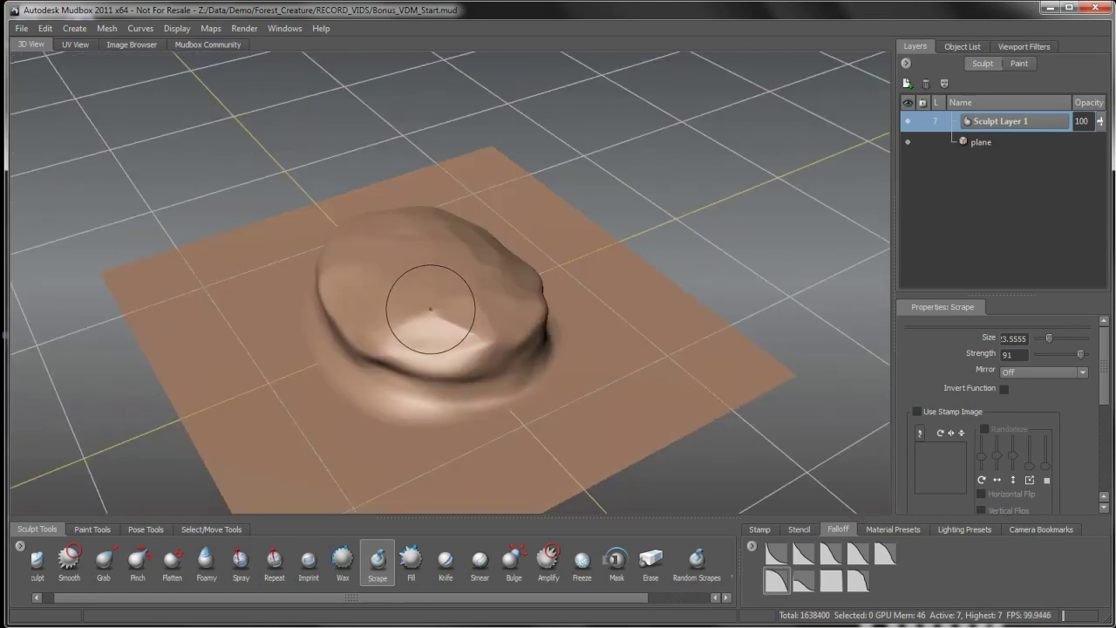
pyautogui.keyDown('alt'); pyautogui.moveTo(372, 349); pyautogui.dragTo(453, 331); pyautogui.keyUp('alt')
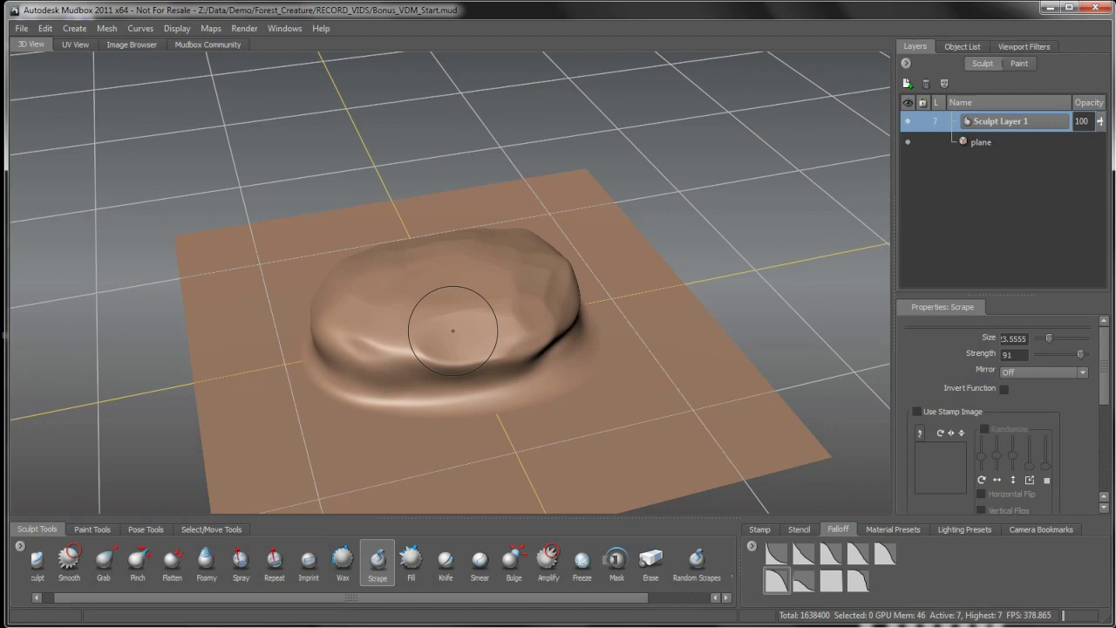
pyautogui.moveTo(379, 349)
pyautogui.mouseDown()
pyautogui.moveTo(458, 353)
pyautogui.moveTo(458, 363)
pyautogui.moveTo(412, 349)
pyautogui.moveTo(466, 357)
pyautogui.moveTo(472, 394)
pyautogui.moveTo(453, 370)
pyautogui.moveTo(491, 354)
pyautogui.mouseUp()
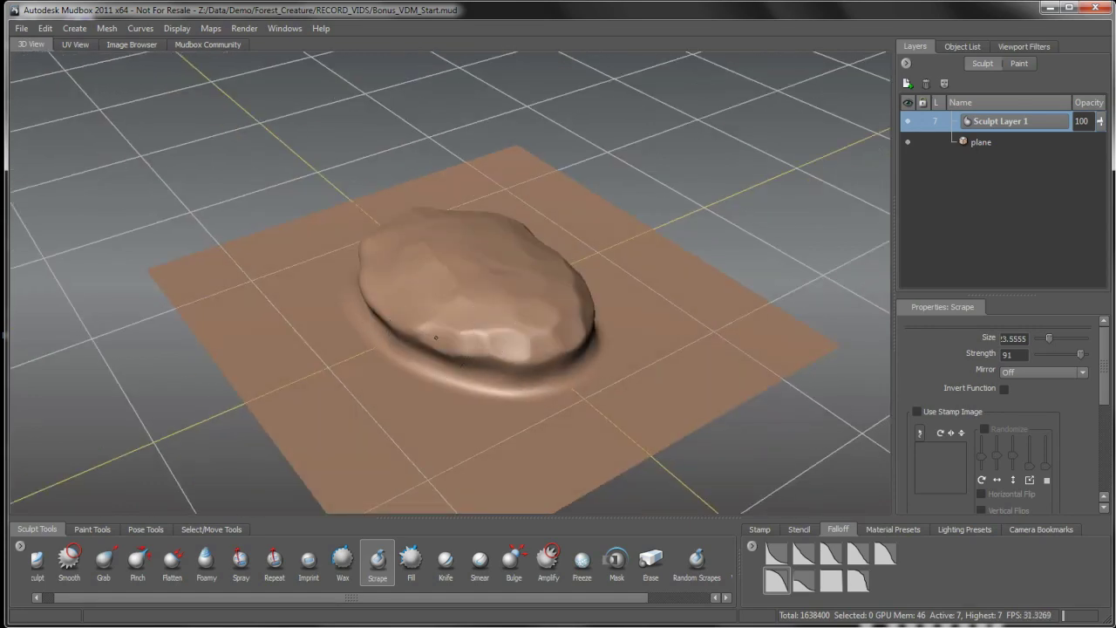
pyautogui.keyDown('alt'); pyautogui.moveTo(466, 300); pyautogui.dragTo(419, 454); pyautogui.keyUp('alt')
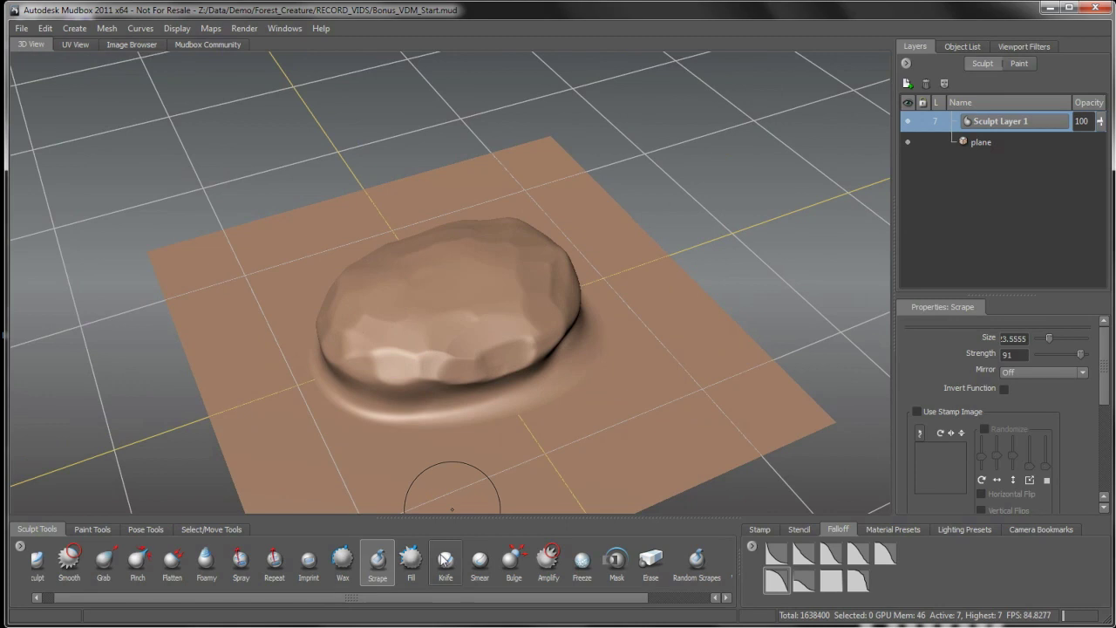
# Step: Build up the mound's front and right slope with the Wax brush and chisel the added material into facets with Scrape
pyautogui.click(343, 558)
pyautogui.moveTo(504, 276)
pyautogui.mouseDown()
pyautogui.moveTo(520, 278)
pyautogui.moveTo(481, 304)
pyautogui.moveTo(523, 288)
pyautogui.moveTo(512, 313)
pyautogui.moveTo(450, 317)
pyautogui.mouseUp()
pyautogui.click(377, 561)
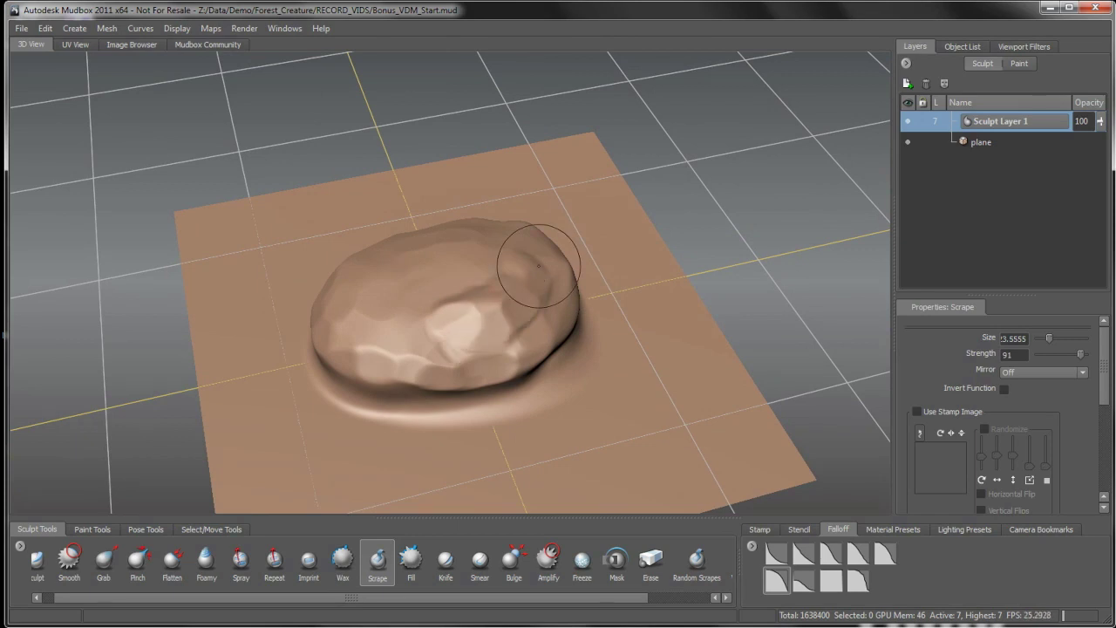
pyautogui.moveTo(534, 286)
pyautogui.keyDown('alt'); pyautogui.mouseDown()
pyautogui.moveTo(450, 331)
pyautogui.moveTo(473, 324)
pyautogui.mouseUp(); pyautogui.keyUp('alt')
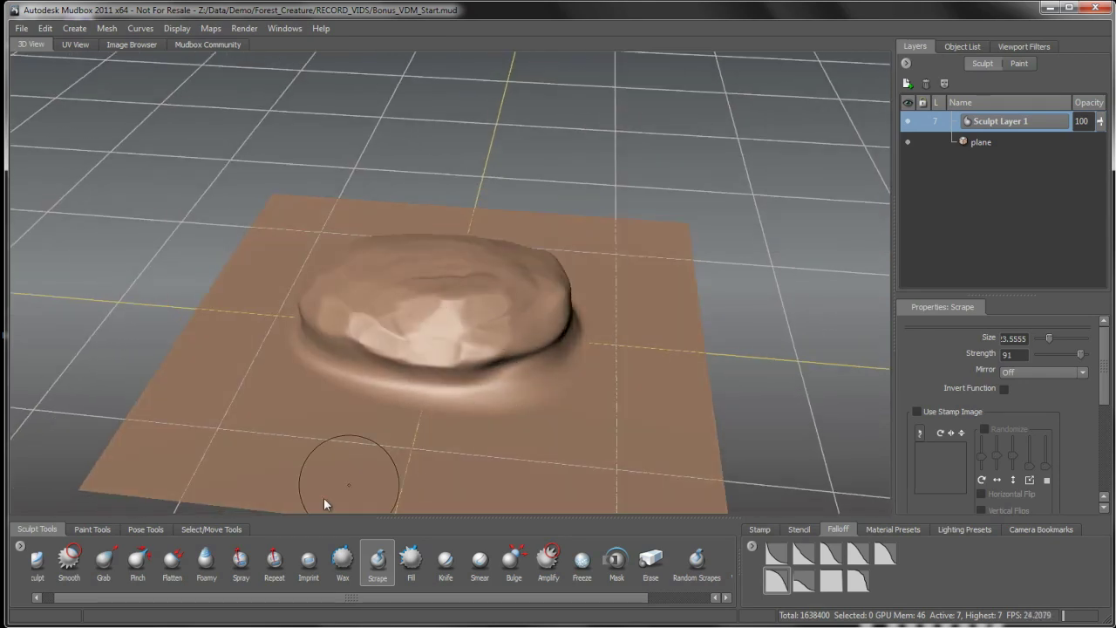
# Step: Level the mound's rough facets using a smaller Flatten brush at strength 77.6 with the fuller, rounded falloff curve
pyautogui.click(205, 562)
pyautogui.click(172, 563)
pyautogui.moveTo(373, 392)
pyautogui.keyDown('alt'); pyautogui.mouseDown()
pyautogui.moveTo(496, 366)
pyautogui.moveTo(492, 328)
pyautogui.mouseUp(); pyautogui.keyUp('alt')
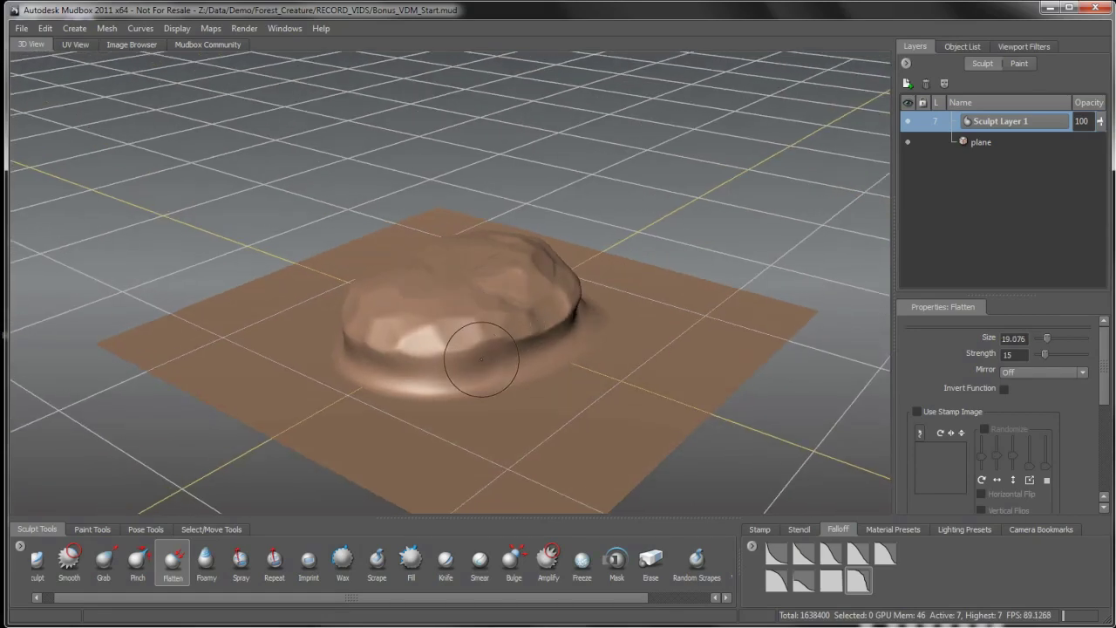
pyautogui.moveTo(480, 369)
pyautogui.keyDown('alt'); pyautogui.mouseDown()
pyautogui.moveTo(509, 330)
pyautogui.moveTo(479, 366)
pyautogui.moveTo(618, 508)
pyautogui.mouseUp(); pyautogui.keyUp('alt')
pyautogui.click(777, 580)
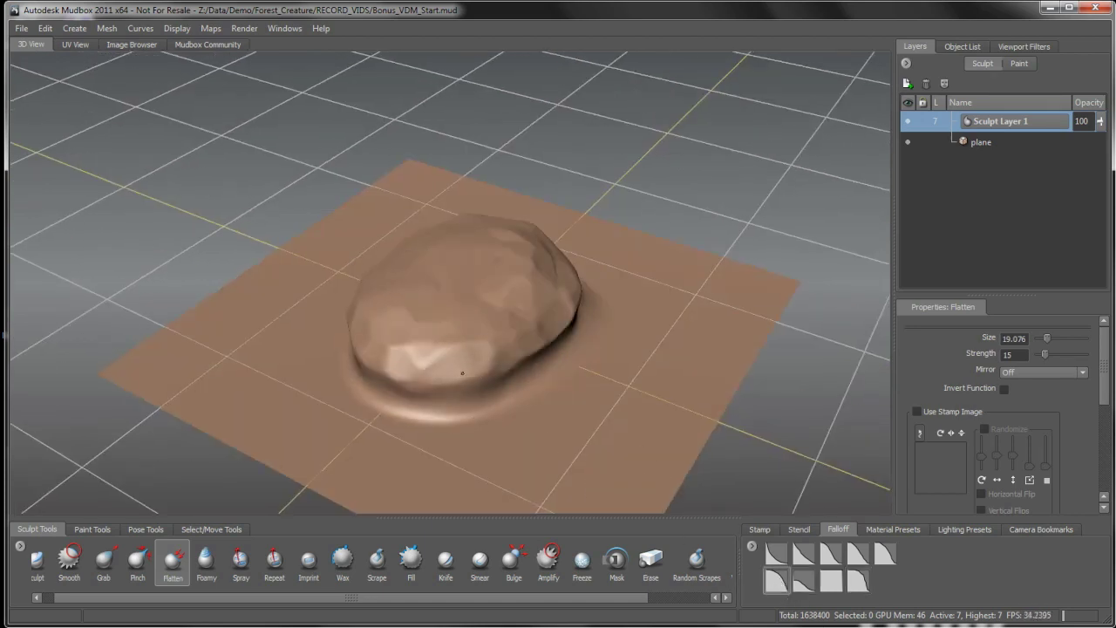
pyautogui.keyDown('alt'); pyautogui.moveTo(473, 361); pyautogui.dragTo(399, 348); pyautogui.keyUp('alt')
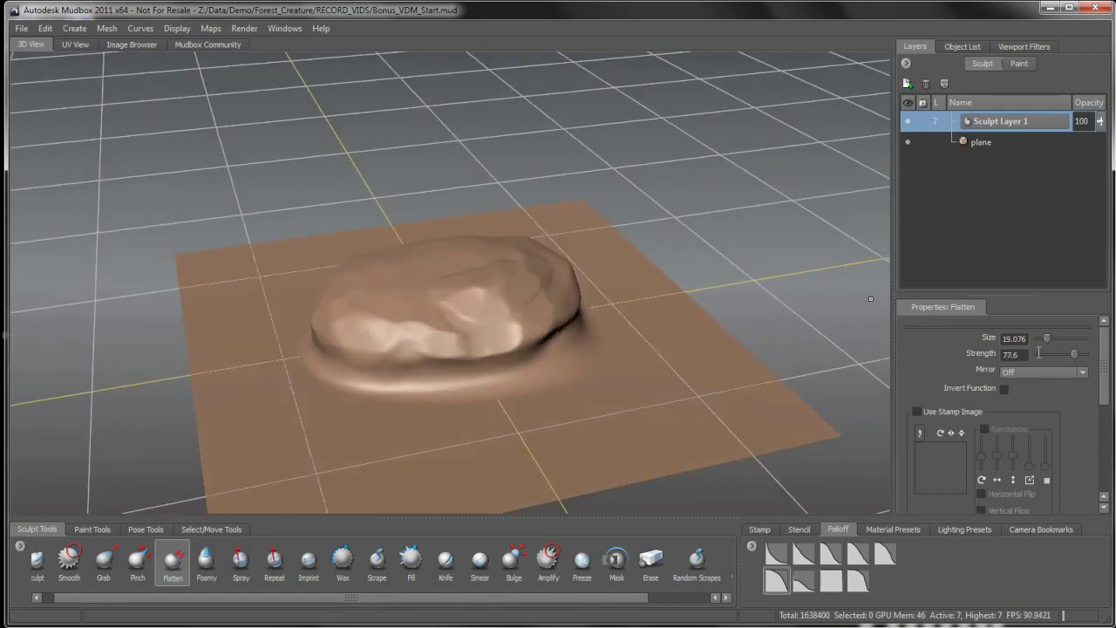
pyautogui.press('b')
pyautogui.moveTo(541, 323)
pyautogui.mouseDown()
pyautogui.moveTo(510, 333)
pyautogui.moveTo(497, 311)
pyautogui.moveTo(513, 350)
pyautogui.moveTo(476, 365)
pyautogui.moveTo(436, 358)
pyautogui.moveTo(434, 330)
pyautogui.mouseUp()
pyautogui.moveTo(465, 323)
pyautogui.mouseDown()
pyautogui.moveTo(424, 326)
pyautogui.moveTo(454, 336)
pyautogui.moveTo(399, 312)
pyautogui.moveTo(394, 334)
pyautogui.moveTo(376, 339)
pyautogui.moveTo(366, 328)
pyautogui.moveTo(481, 361)
pyautogui.moveTo(424, 333)
pyautogui.moveTo(403, 337)
pyautogui.moveTo(411, 351)
pyautogui.moveTo(437, 352)
pyautogui.moveTo(456, 318)
pyautogui.moveTo(436, 288)
pyautogui.moveTo(410, 279)
pyautogui.moveTo(417, 501)
pyautogui.mouseUp()
# Step: Raise a large lump and a small bump on the mound's top using a larger Wax brush at strength 100
pyautogui.click(377, 559)
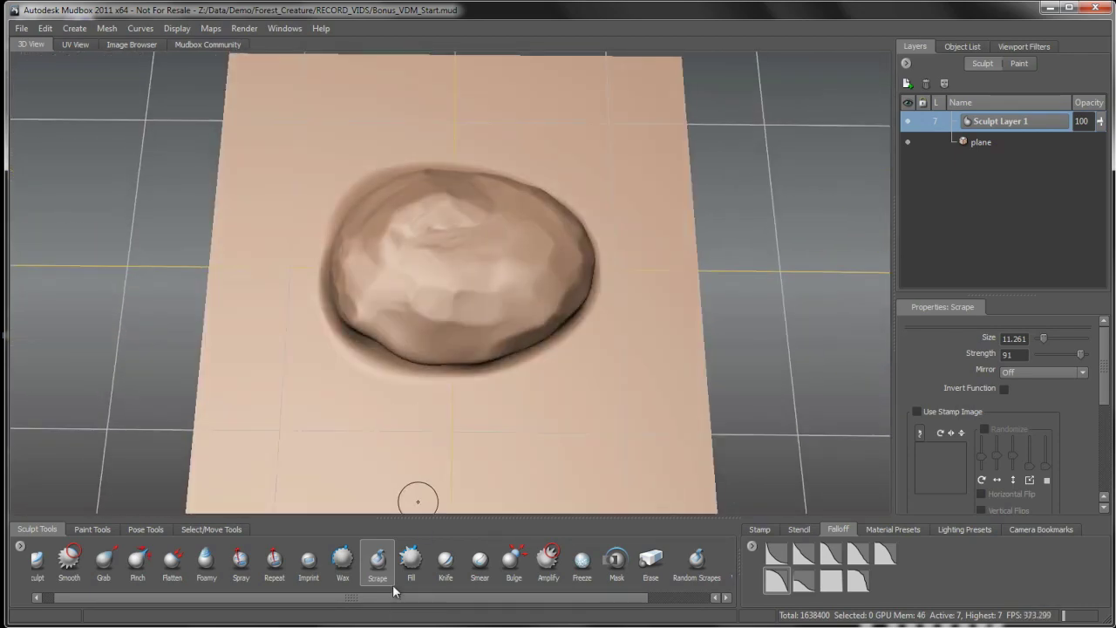
pyautogui.click(341, 560)
pyautogui.moveTo(471, 249)
pyautogui.mouseDown()
pyautogui.moveTo(463, 244)
pyautogui.moveTo(499, 246)
pyautogui.mouseUp()
pyautogui.moveTo(466, 294); pyautogui.dragTo(473, 289)
pyautogui.moveTo(436, 293)
pyautogui.mouseDown()
pyautogui.moveTo(393, 282)
pyautogui.moveTo(432, 301)
pyautogui.moveTo(397, 261)
pyautogui.moveTo(440, 261)
pyautogui.mouseUp()
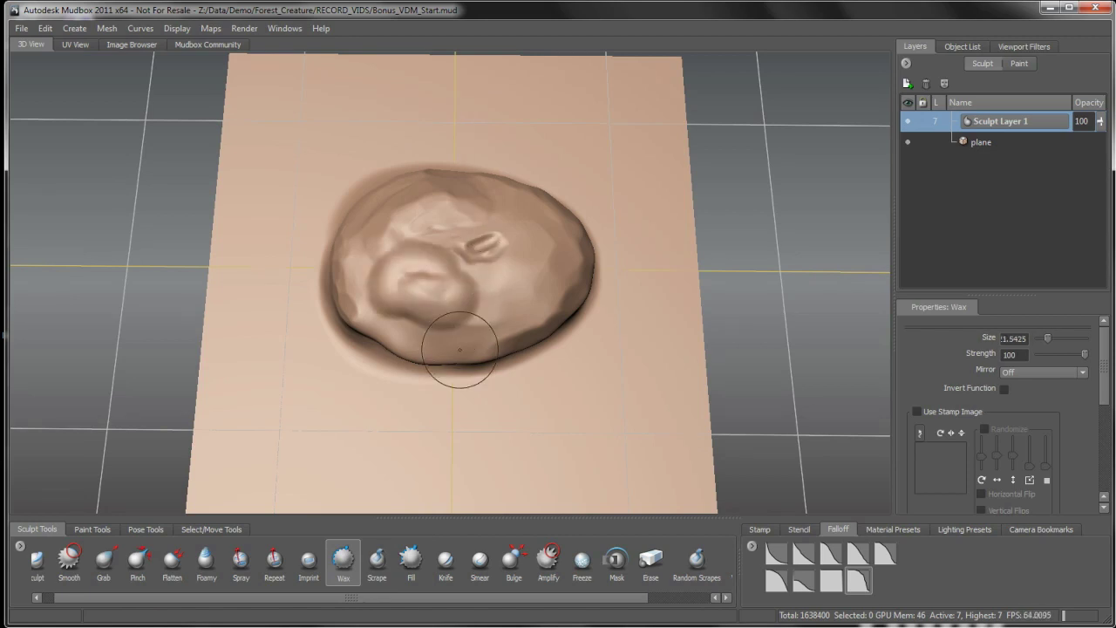
# Step: Plane down the new wax lumps into flat facets with the Scrape brush at strength 91, reducing its size
pyautogui.click(377, 561)
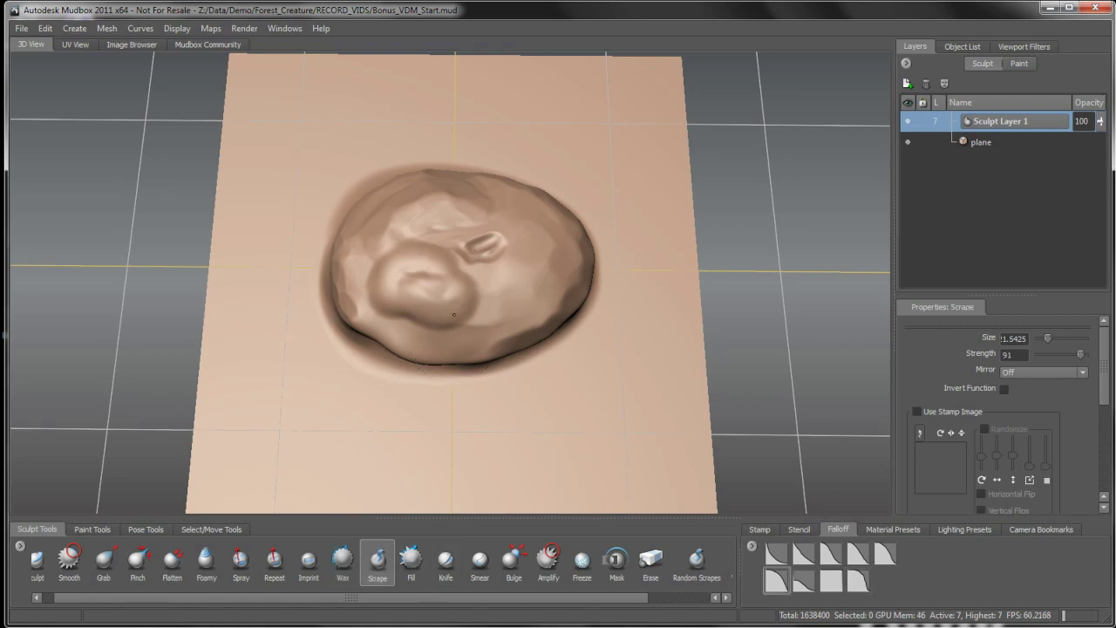
pyautogui.moveTo(426, 316)
pyautogui.mouseDown()
pyautogui.moveTo(384, 301)
pyautogui.moveTo(388, 266)
pyautogui.moveTo(438, 284)
pyautogui.moveTo(454, 274)
pyautogui.moveTo(416, 237)
pyautogui.moveTo(389, 259)
pyautogui.moveTo(384, 283)
pyautogui.moveTo(412, 271)
pyautogui.moveTo(419, 323)
pyautogui.moveTo(410, 310)
pyautogui.moveTo(447, 309)
pyautogui.moveTo(457, 273)
pyautogui.moveTo(485, 245)
pyautogui.moveTo(498, 250)
pyautogui.moveTo(485, 254)
pyautogui.mouseUp()
pyautogui.press('b')
pyautogui.moveTo(483, 251)
pyautogui.mouseDown()
pyautogui.moveTo(403, 244)
pyautogui.moveTo(389, 312)
pyautogui.mouseUp()
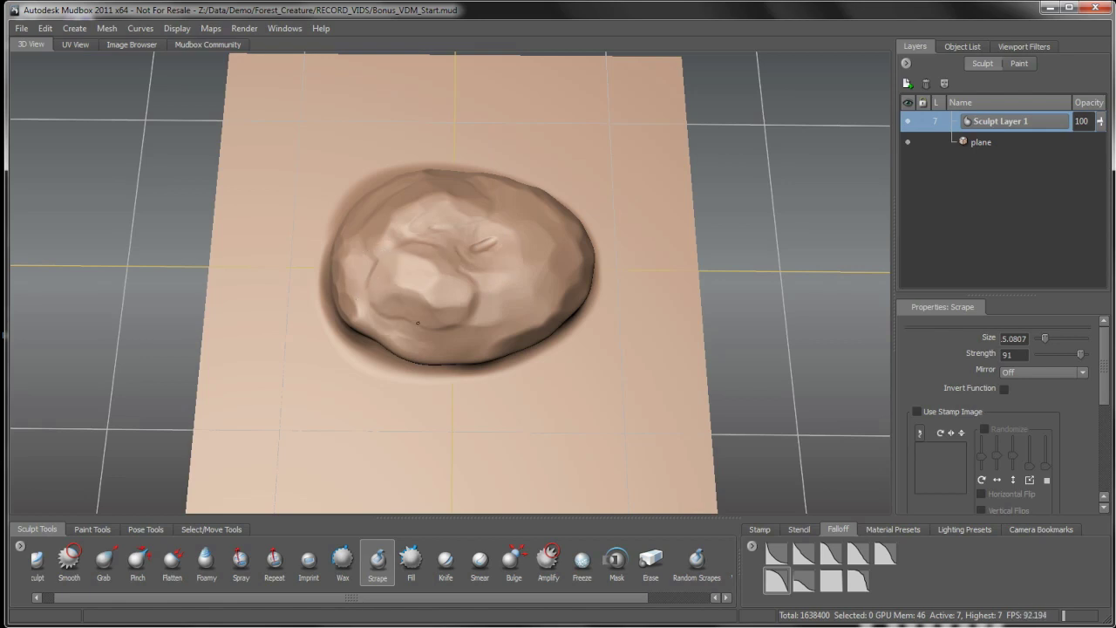
# Step: Scrape angular facets across the mound's top, front and right side, blending the lump's edges into the rock
pyautogui.moveTo(491, 311)
pyautogui.keyDown('alt'); pyautogui.mouseDown()
pyautogui.moveTo(461, 283)
pyautogui.moveTo(541, 323)
pyautogui.moveTo(518, 324)
pyautogui.moveTo(514, 264)
pyautogui.moveTo(529, 311)
pyautogui.mouseUp(); pyautogui.keyUp('alt')
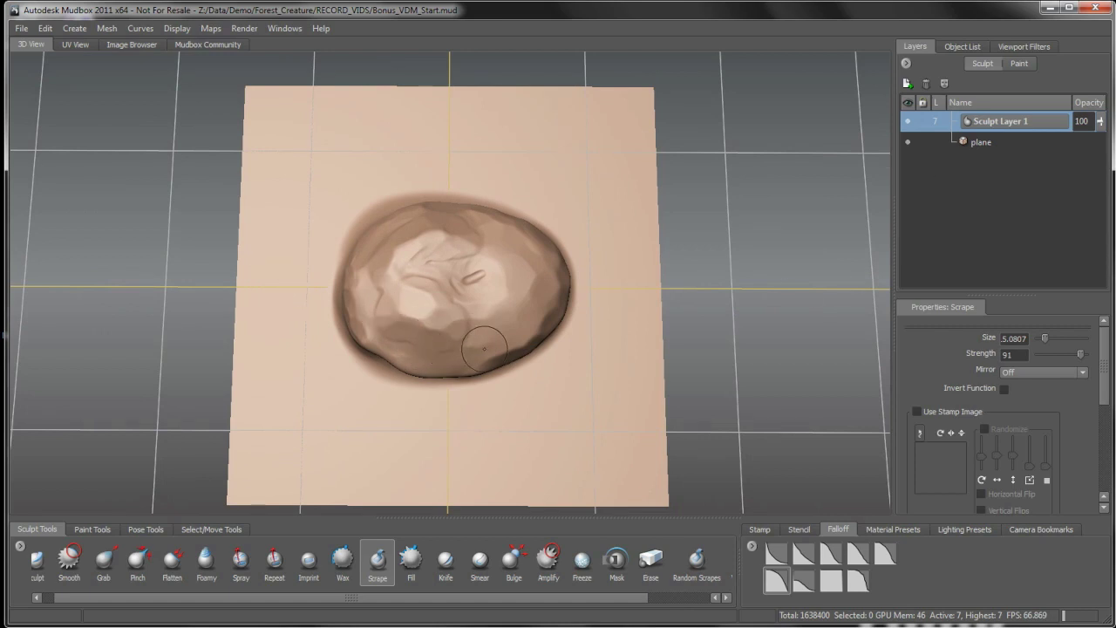
pyautogui.moveTo(497, 349)
pyautogui.keyDown('alt'); pyautogui.mouseDown()
pyautogui.moveTo(493, 301)
pyautogui.moveTo(490, 336)
pyautogui.mouseUp(); pyautogui.keyUp('alt')
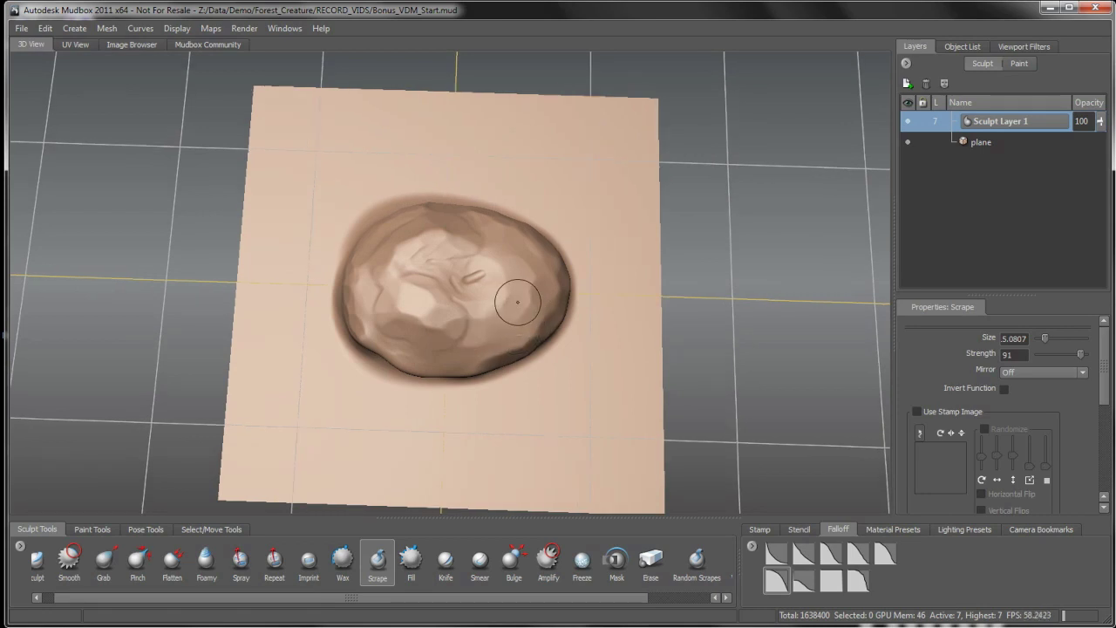
pyautogui.keyDown('alt'); pyautogui.moveTo(514, 326); pyautogui.dragTo(539, 279); pyautogui.keyUp('alt')
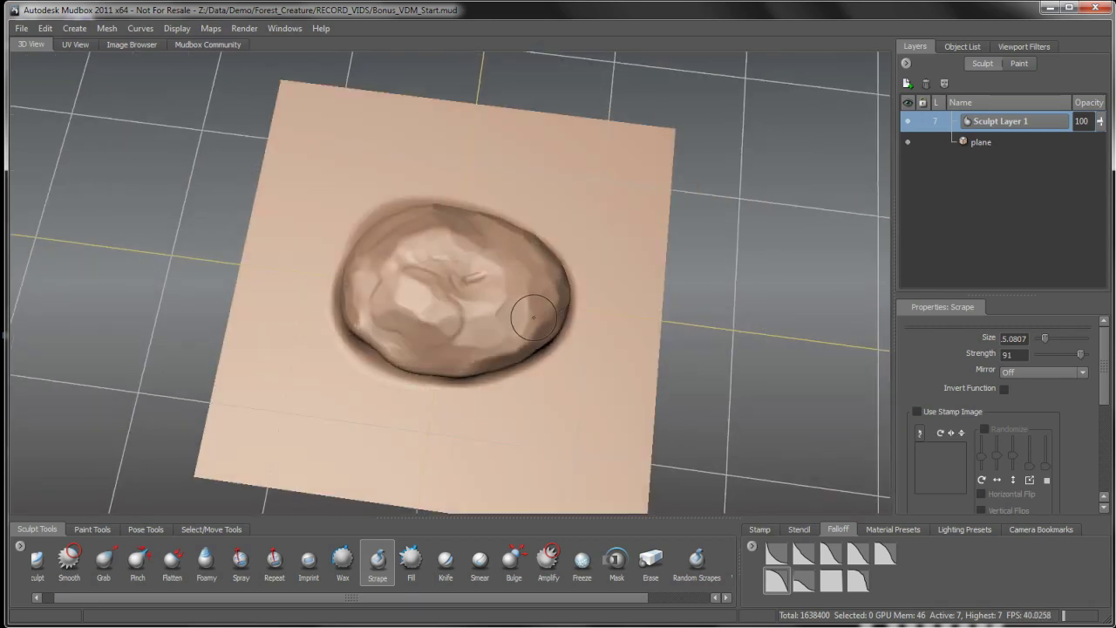
pyautogui.moveTo(533, 318)
pyautogui.keyDown('alt'); pyautogui.mouseDown()
pyautogui.moveTo(448, 241)
pyautogui.moveTo(420, 342)
pyautogui.moveTo(470, 321)
pyautogui.moveTo(449, 336)
pyautogui.moveTo(490, 349)
pyautogui.mouseUp(); pyautogui.keyUp('alt')
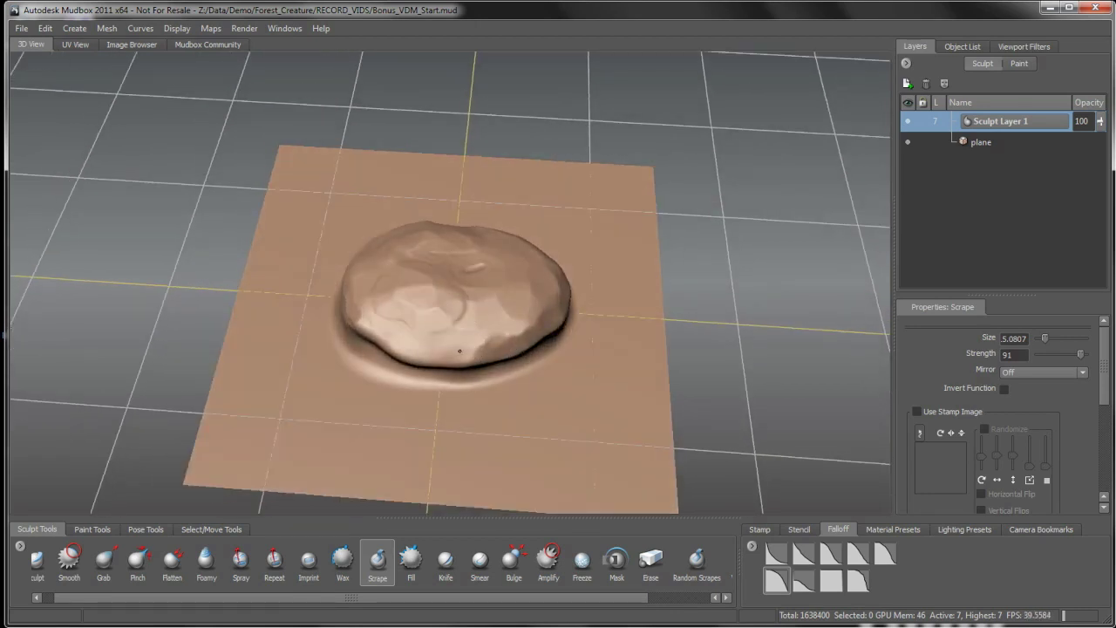
pyautogui.moveTo(537, 314)
pyautogui.keyDown('alt'); pyautogui.mouseDown()
pyautogui.moveTo(494, 352)
pyautogui.moveTo(501, 324)
pyautogui.moveTo(535, 326)
pyautogui.moveTo(473, 305)
pyautogui.mouseUp(); pyautogui.keyUp('alt')
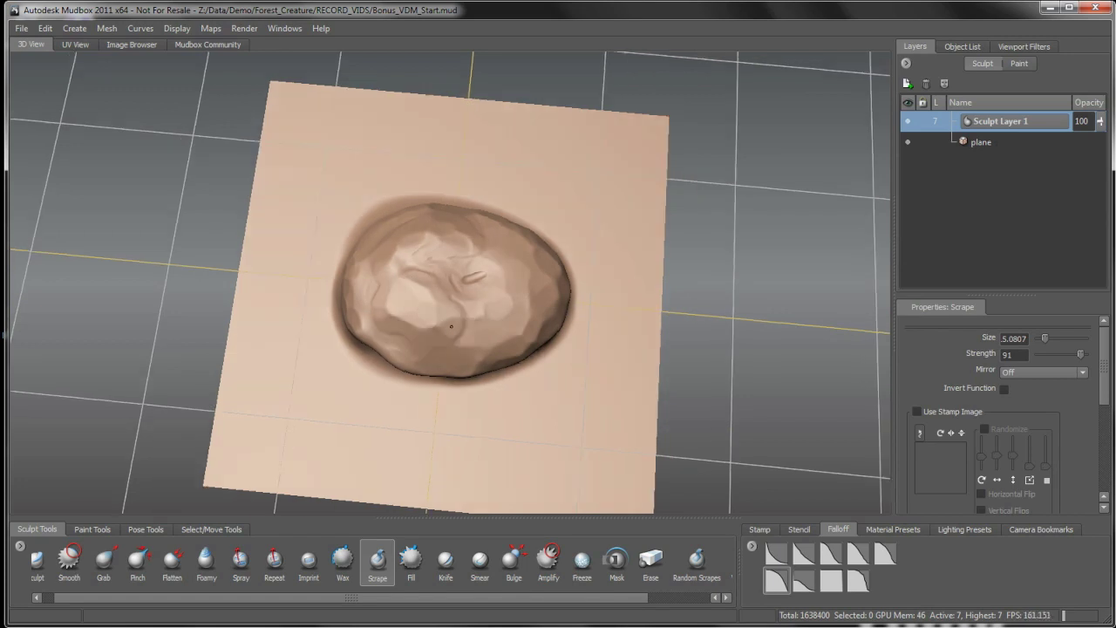
# Step: Reduce the Scrape brush size to 7.5359 and rework the small bump and creases on the mound's top
pyautogui.moveTo(401, 304)
pyautogui.keyDown('alt'); pyautogui.mouseDown()
pyautogui.moveTo(455, 290)
pyautogui.moveTo(473, 269)
pyautogui.mouseUp(); pyautogui.keyUp('alt')
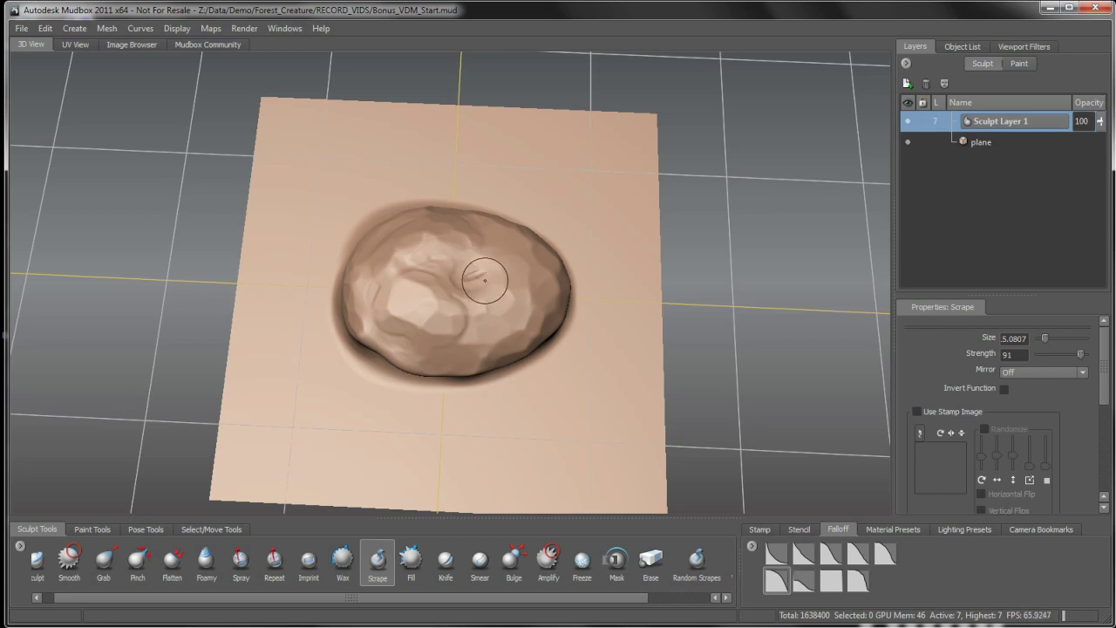
pyautogui.moveTo(479, 274); pyautogui.dragTo(481, 131)
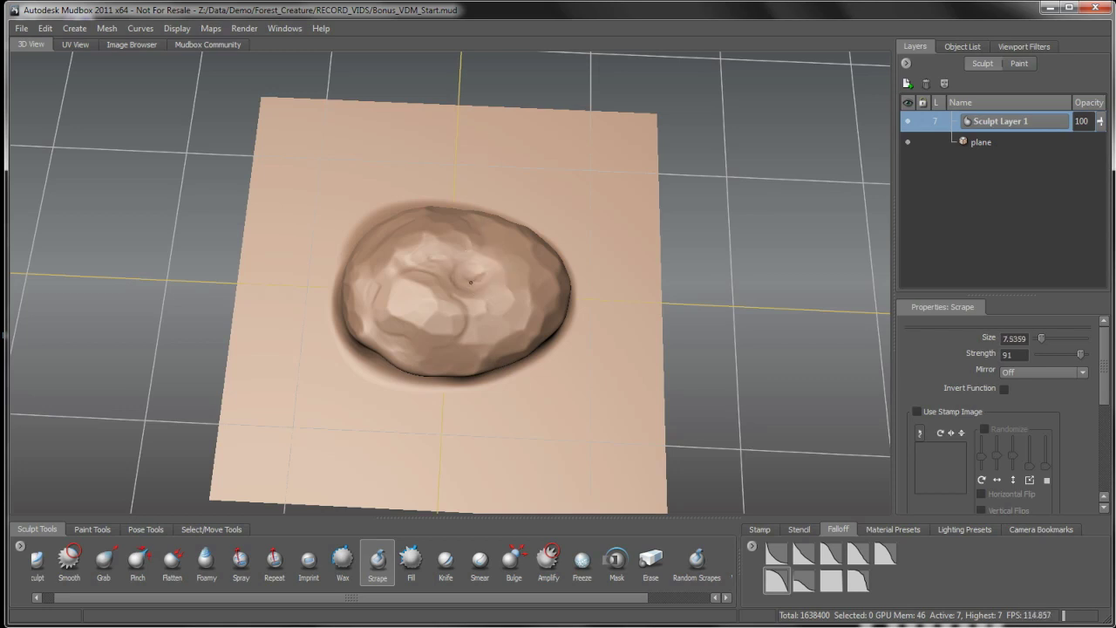
pyautogui.keyDown('alt'); pyautogui.moveTo(511, 331); pyautogui.dragTo(520, 325); pyautogui.keyUp('alt')
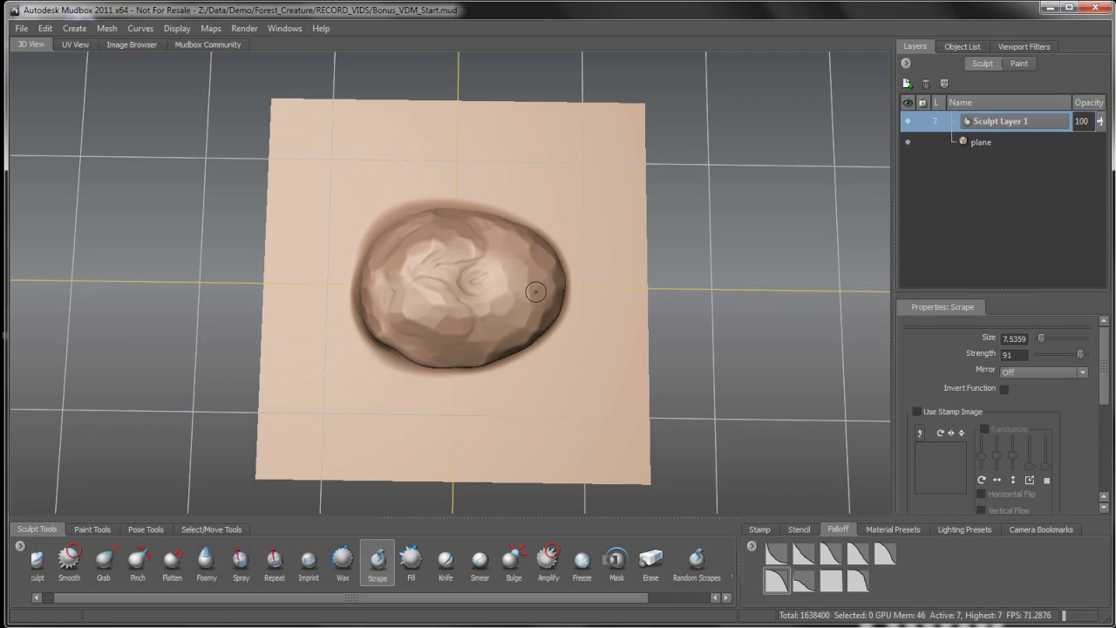
# Step: Create a new plane mesh in the scene alongside the sculpted plane
pyautogui.click(83, 34)
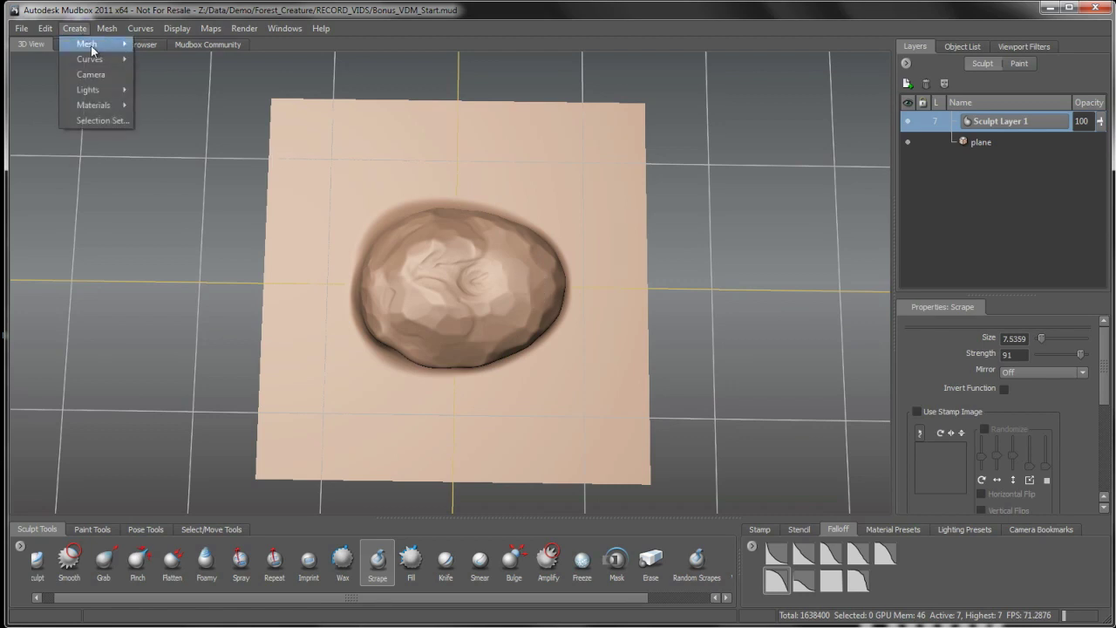
pyautogui.moveTo(87, 44)
pyautogui.click(202, 137)
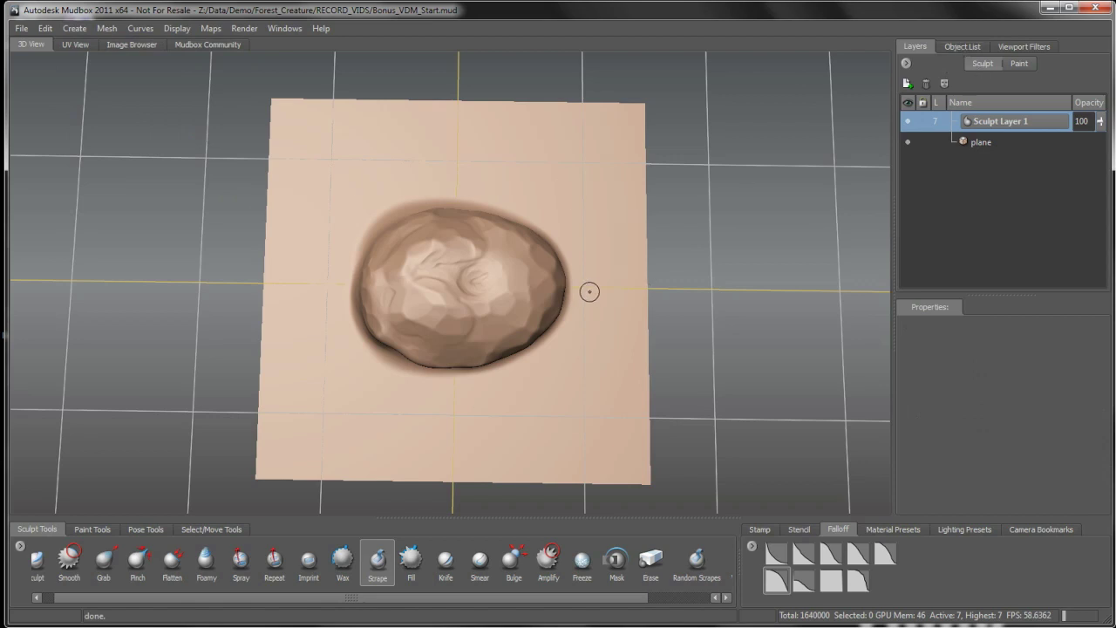
# Step: Rename the new three-level plane to "base" in the scene's object list
pyautogui.keyDown('alt'); pyautogui.moveTo(590, 289); pyautogui.dragTo(593, 262); pyautogui.keyUp('alt')
pyautogui.click(962, 46)
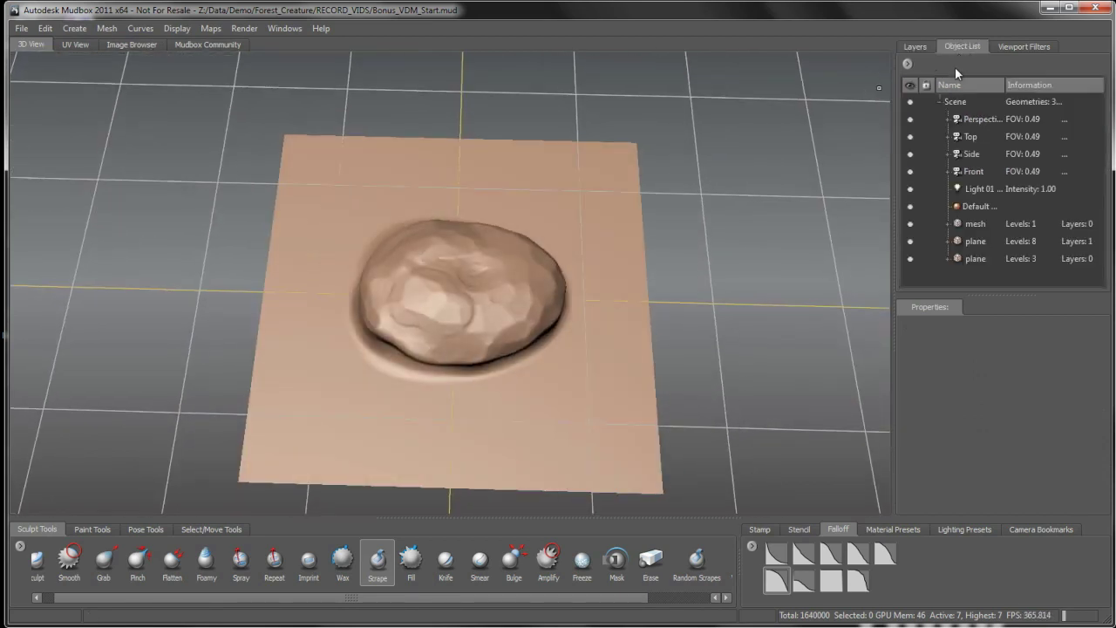
pyautogui.click(976, 259)
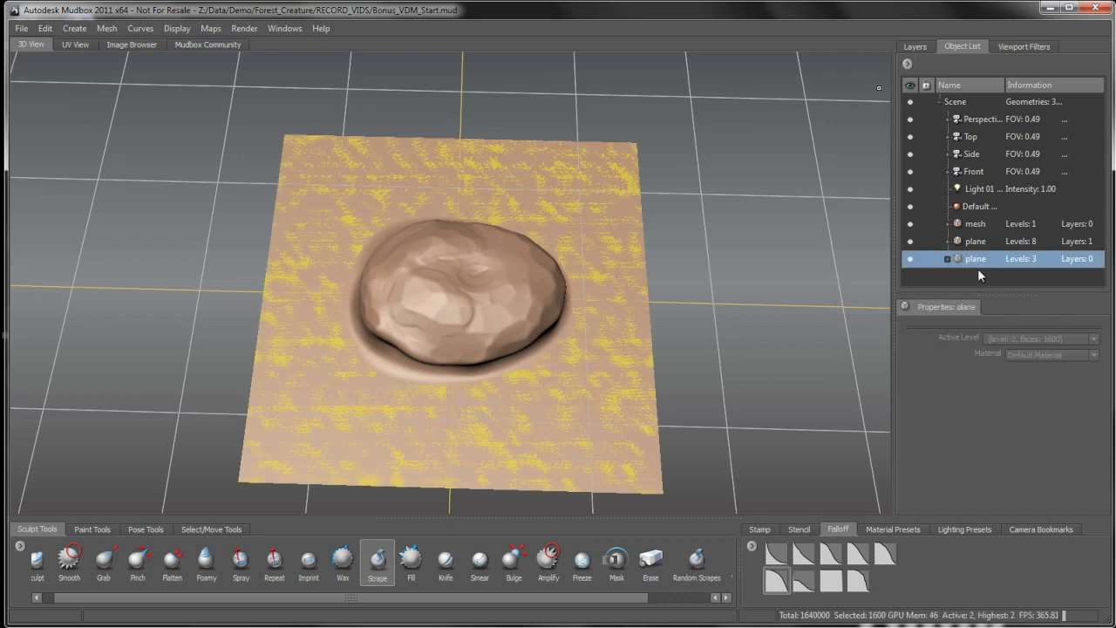
pyautogui.rightClick(981, 260)
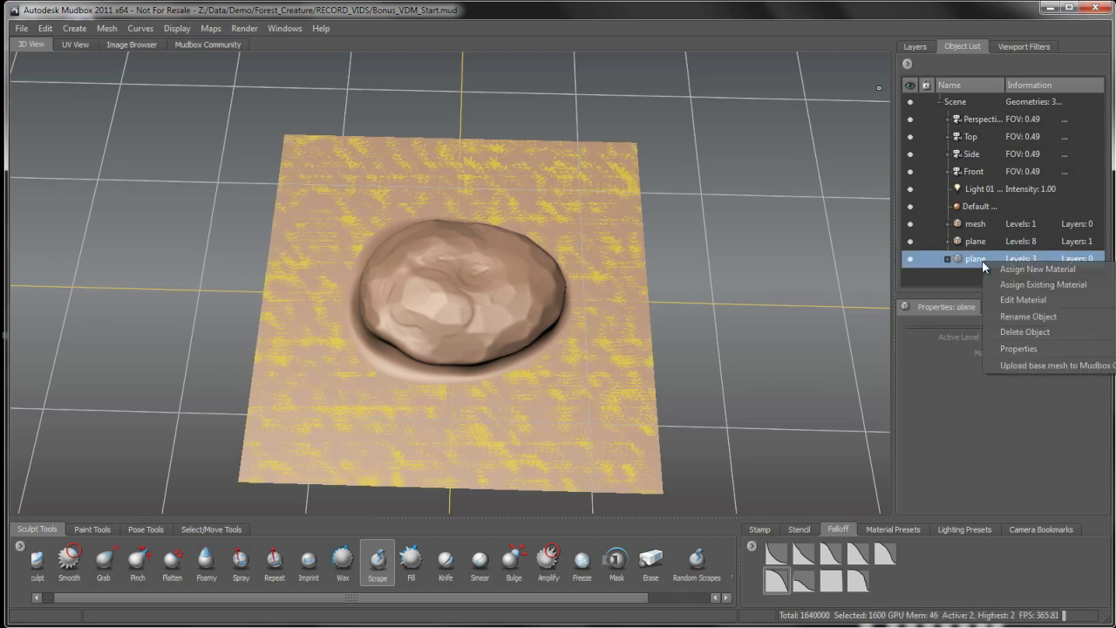
pyautogui.click(1029, 317)
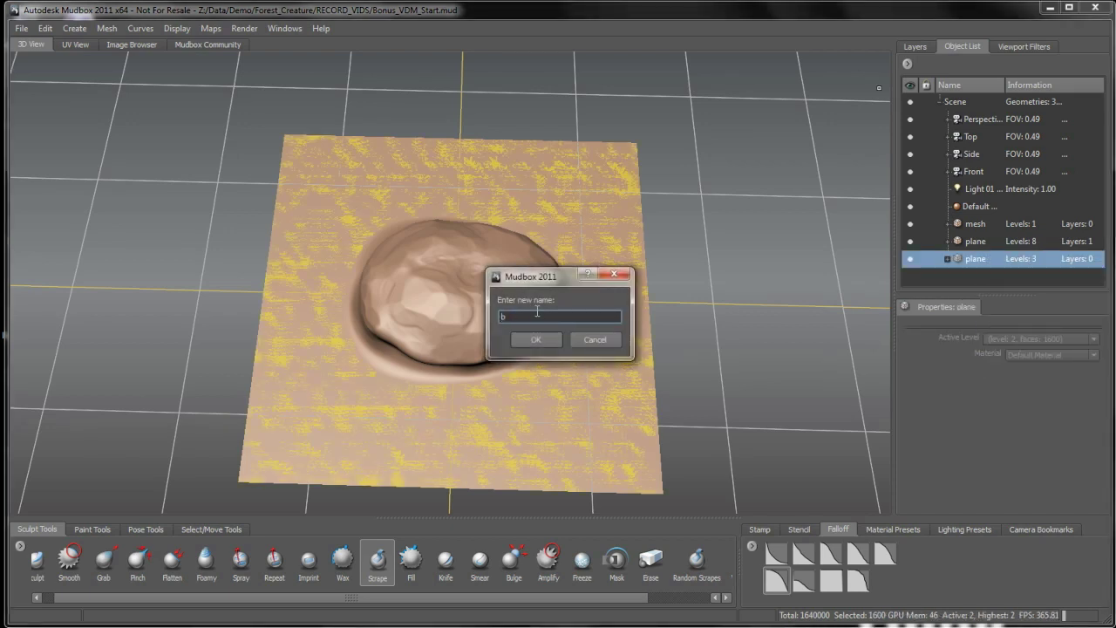
pyautogui.click(536, 339)
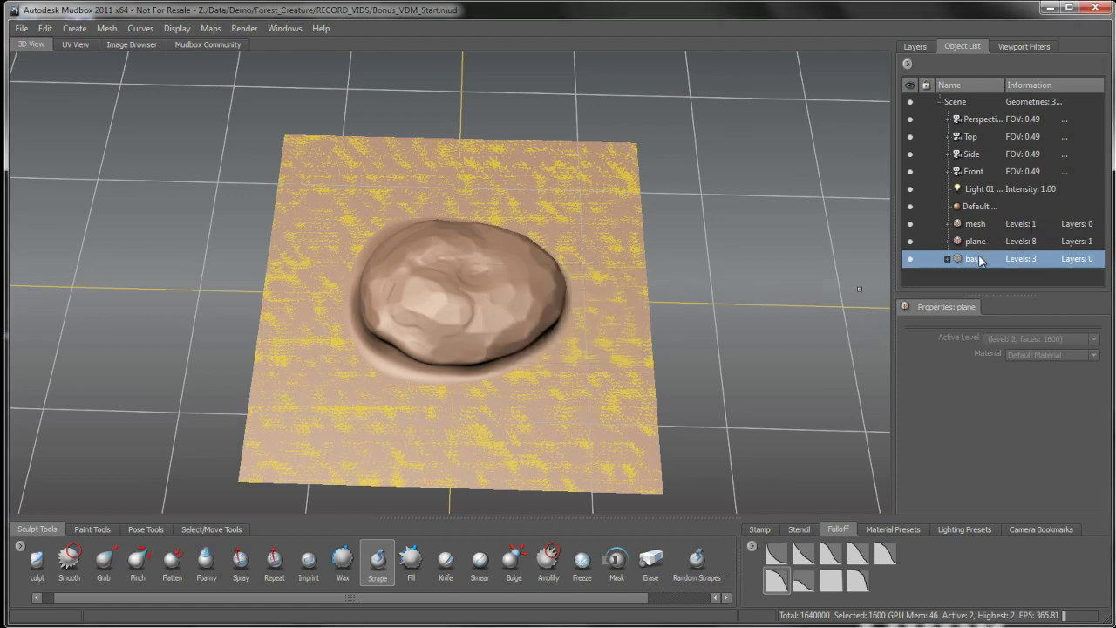
# Step: Start a new texture map extraction operation and choose Vector Displacement Map as the map to generate
pyautogui.click(925, 49)
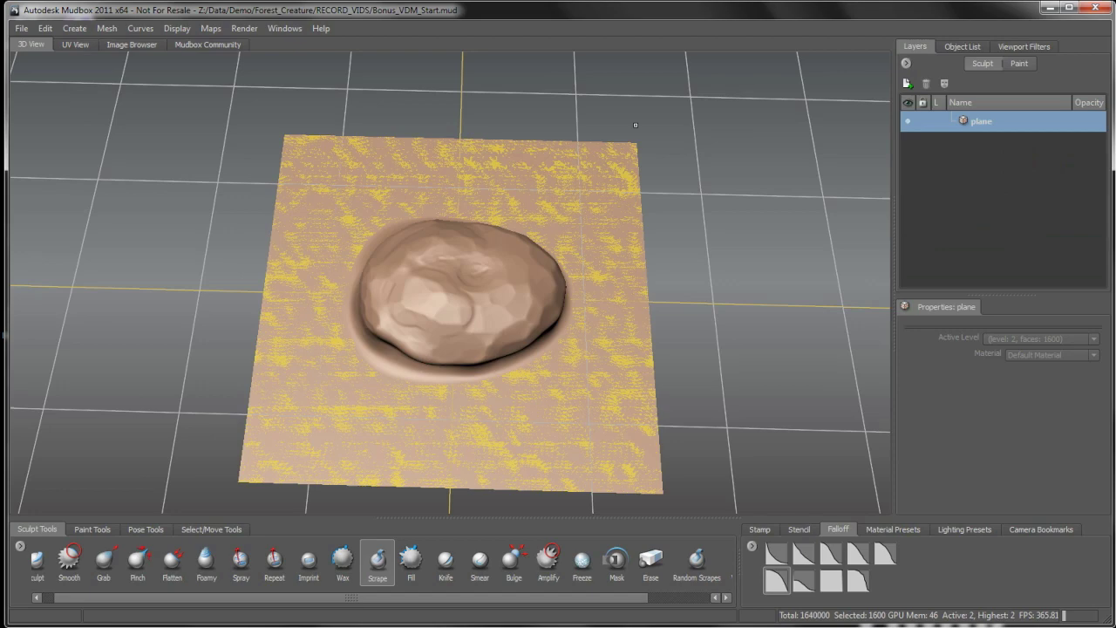
pyautogui.click(212, 29)
pyautogui.moveTo(216, 41)
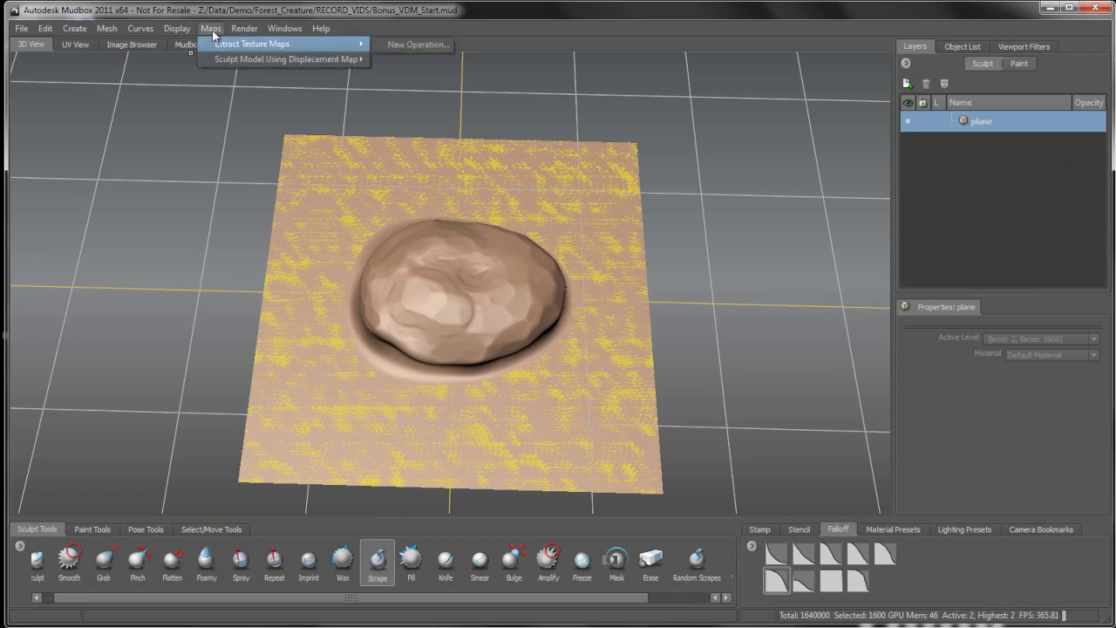
pyautogui.click(398, 44)
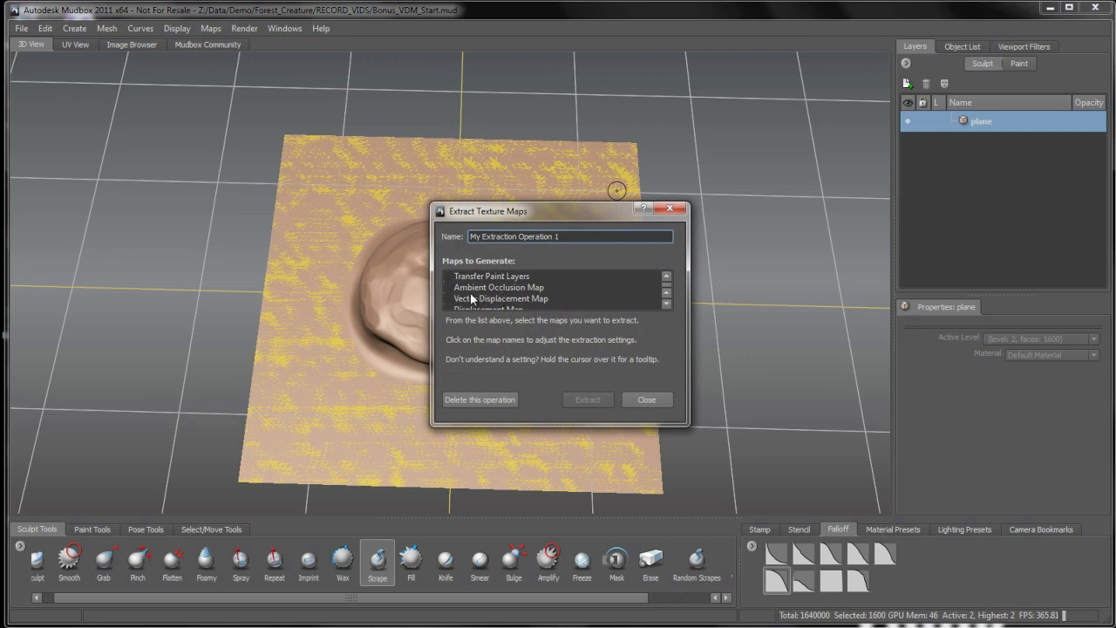
pyautogui.click(484, 295)
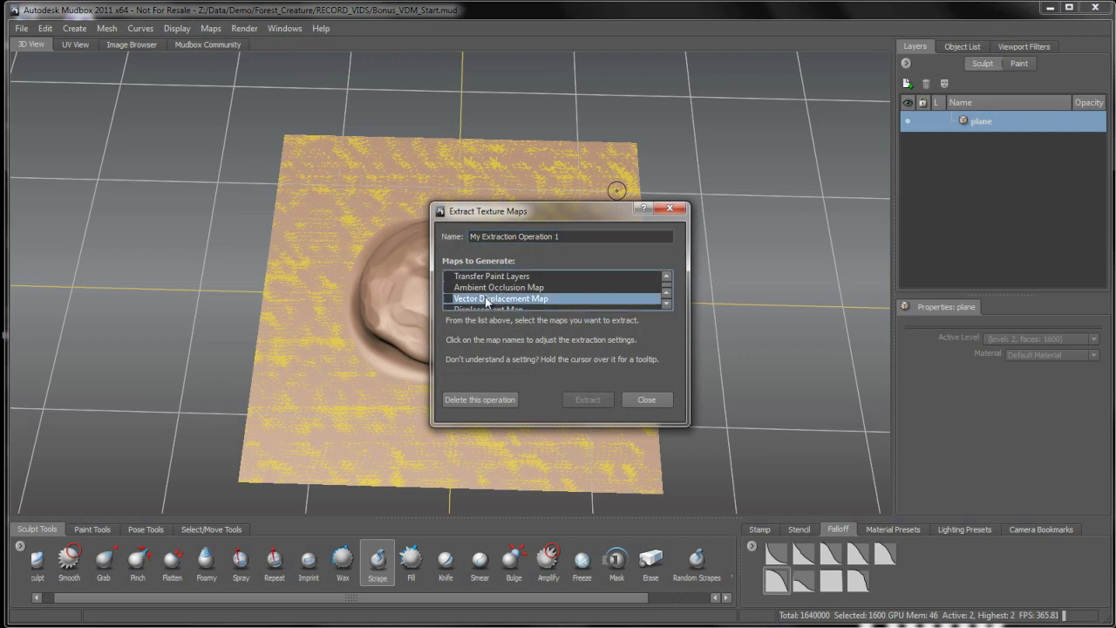
# Step: Enlarge the extraction dialog to show its options and add the selected base plane as the target model
pyautogui.moveTo(584, 56); pyautogui.dragTo(588, 28)
pyautogui.moveTo(673, 440)
pyautogui.mouseDown()
pyautogui.moveTo(687, 536)
pyautogui.moveTo(676, 431)
pyautogui.mouseUp()
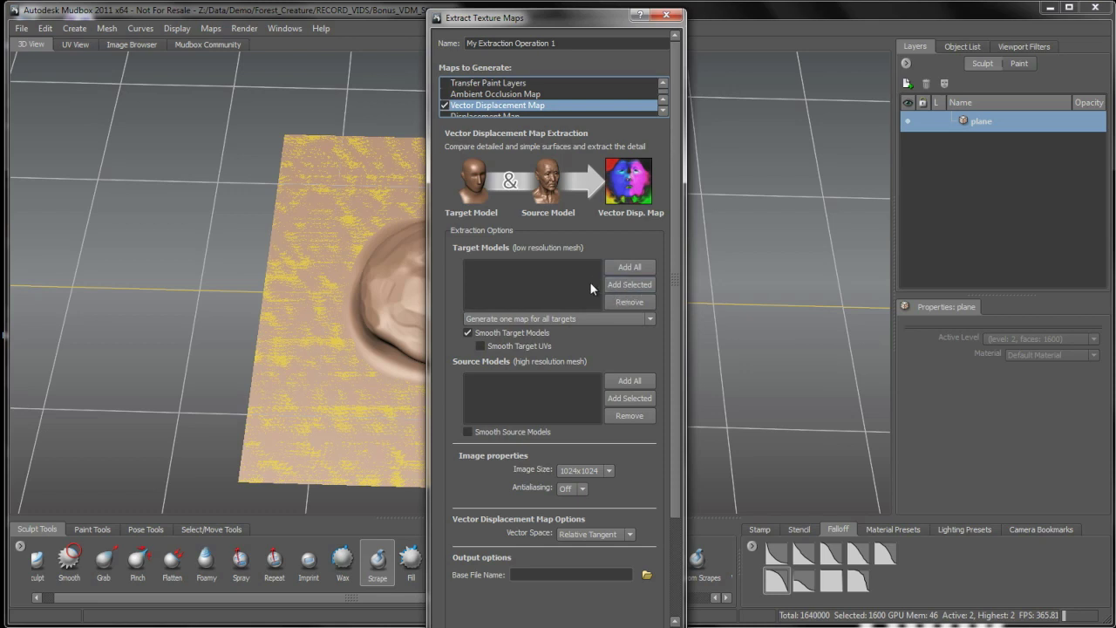
pyautogui.click(627, 284)
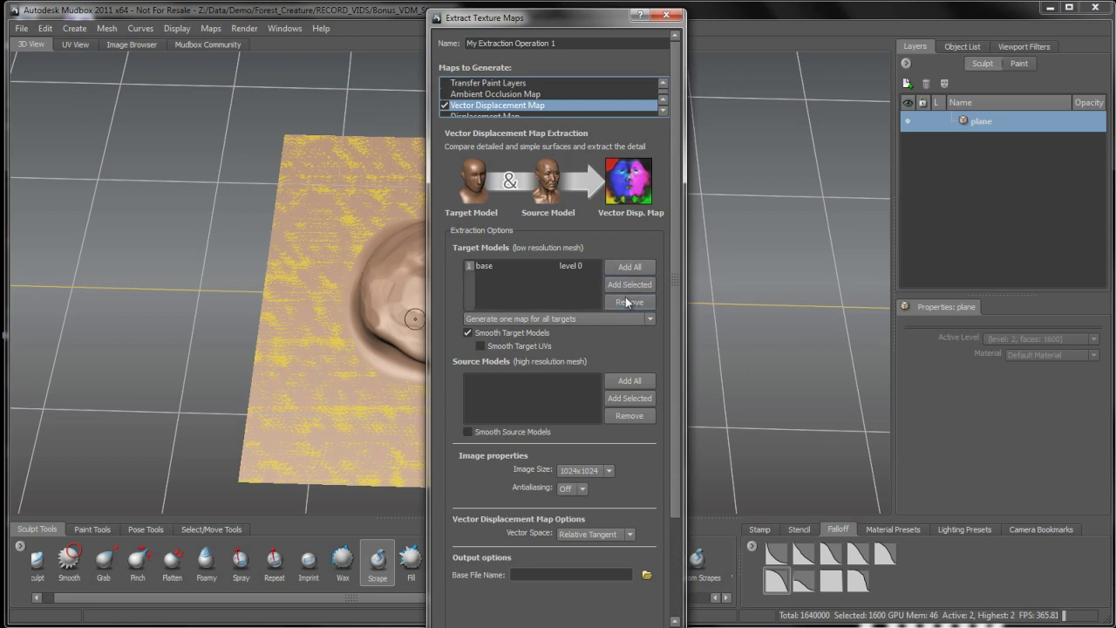
# Step: Add all meshes as source models and remove mesh and base, keeping only the sculpted plane at level 7
pyautogui.click(629, 380)
pyautogui.click(497, 379)
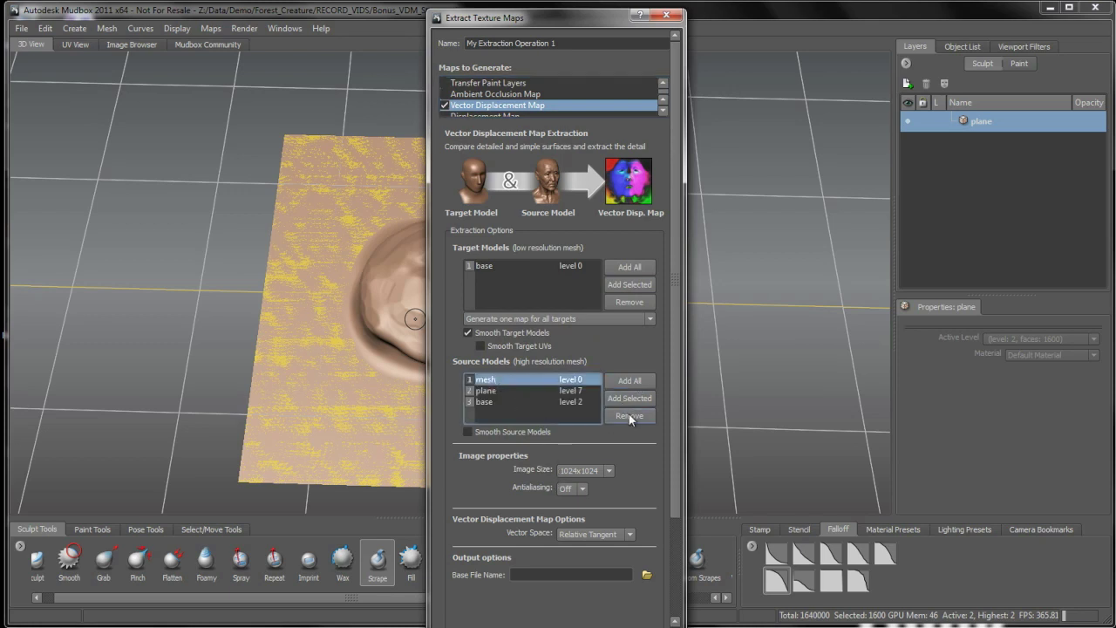
pyautogui.click(629, 415)
pyautogui.click(499, 390)
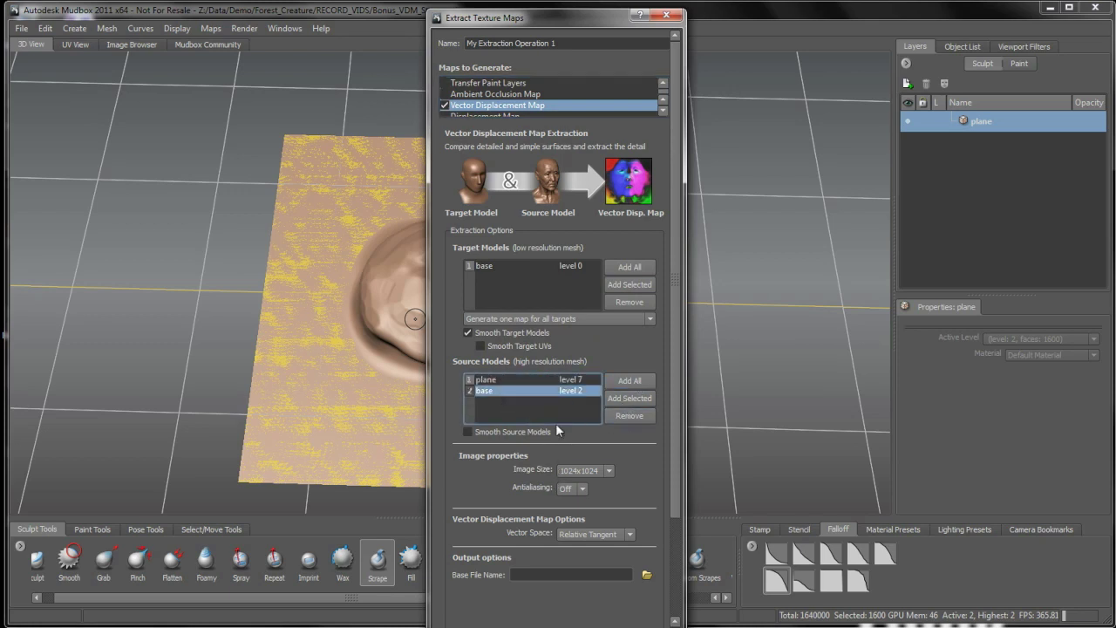
pyautogui.click(630, 416)
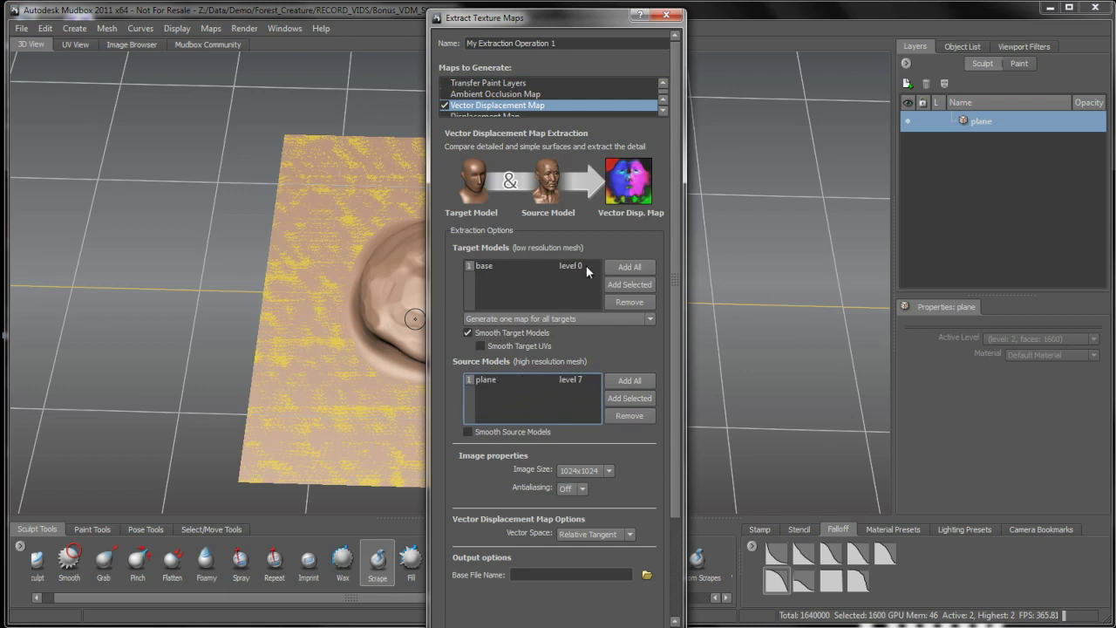
pyautogui.click(575, 380)
pyautogui.click(578, 380)
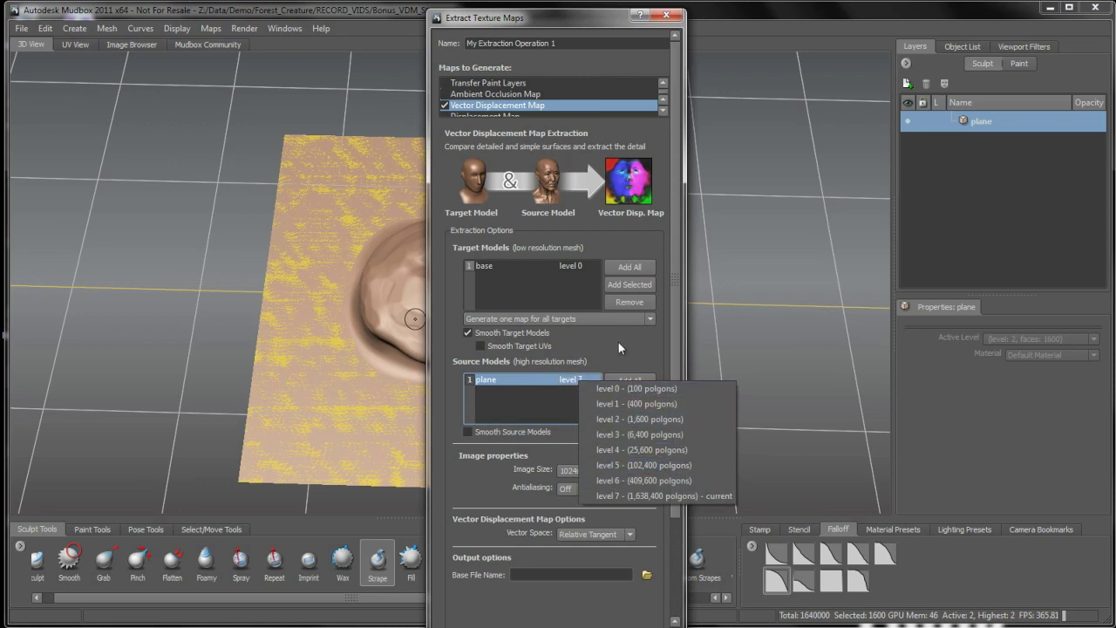
pyautogui.click(593, 375)
# Step: Set the extraction output to a file named Stone in the Mudbox data folder, as TIFF [32 bit Floating Point, RGBA]
pyautogui.scroll(-2, 671, 351)
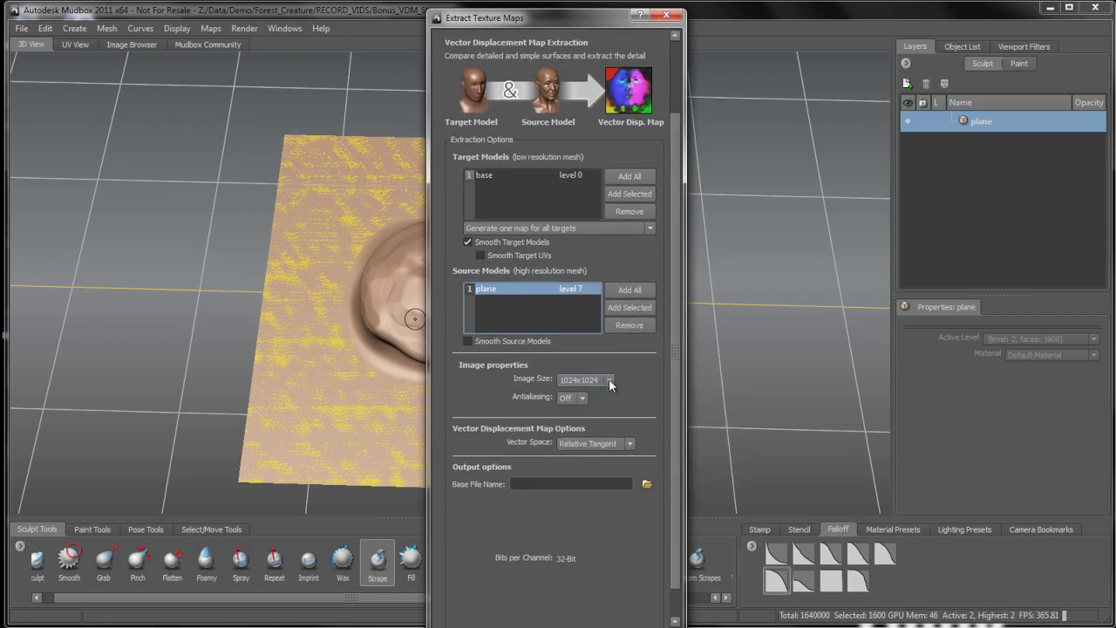
pyautogui.scroll(-1, 667, 383)
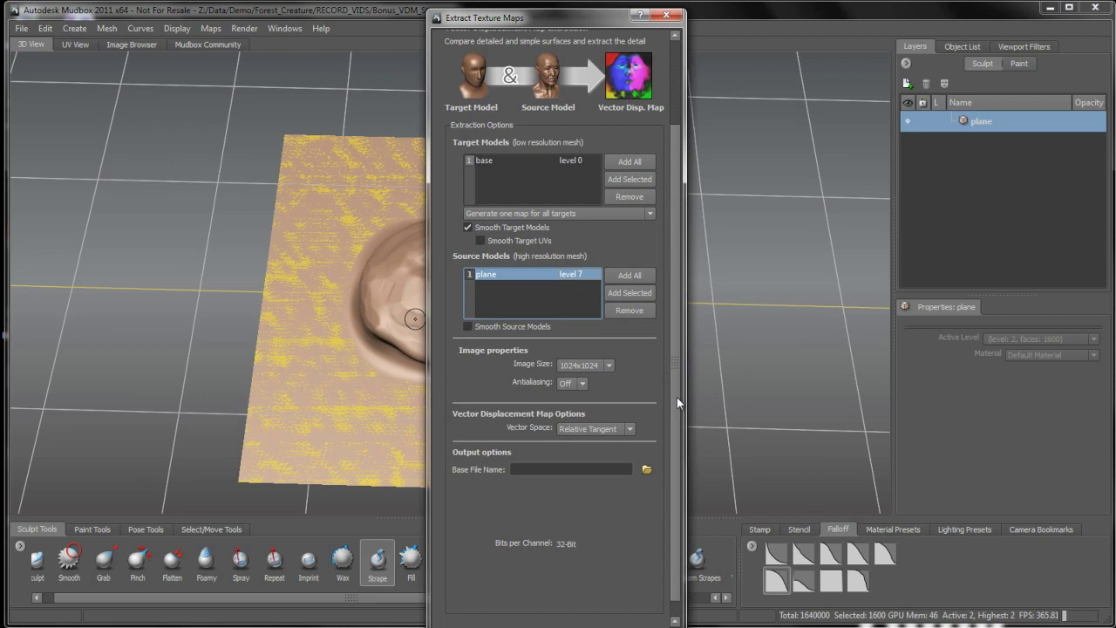
pyautogui.scroll(-1, 672, 392)
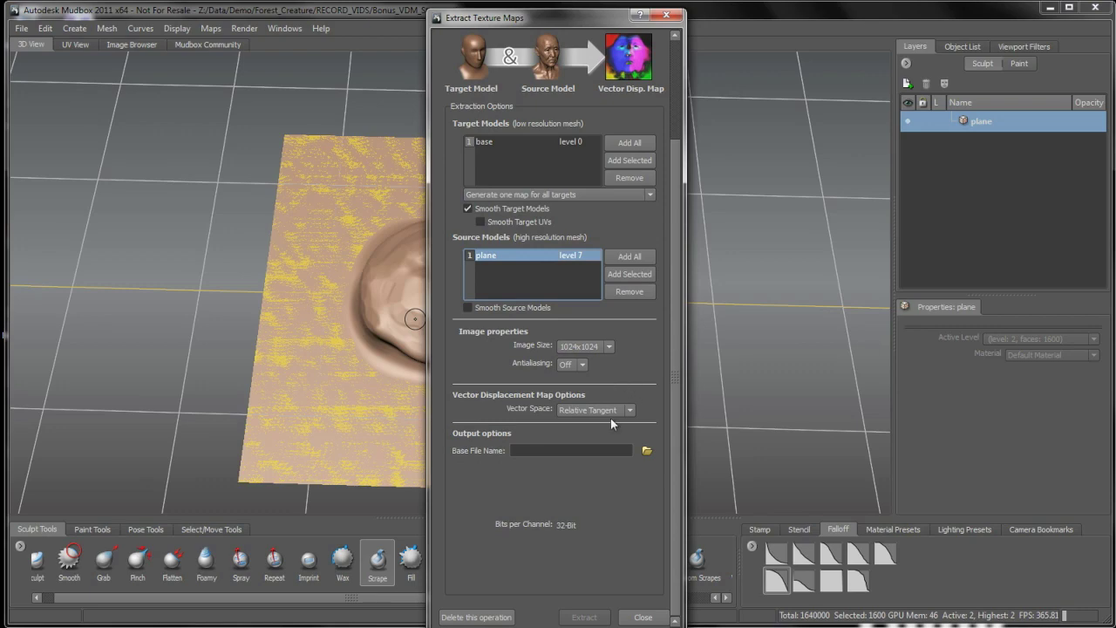
pyautogui.click(646, 450)
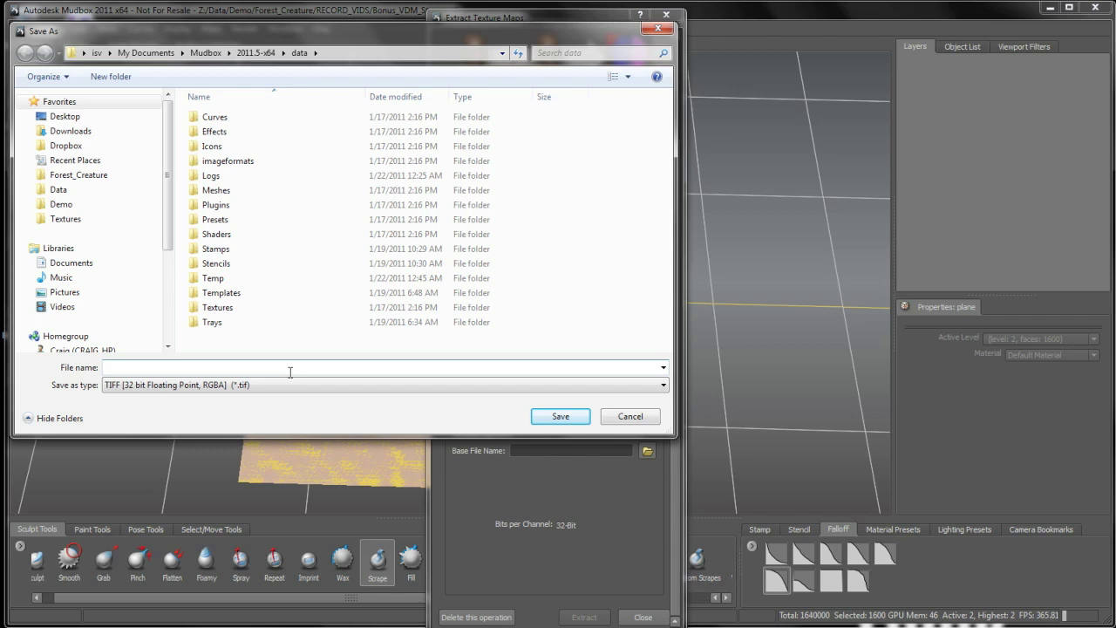
pyautogui.write('Stone')
pyautogui.click(275, 386)
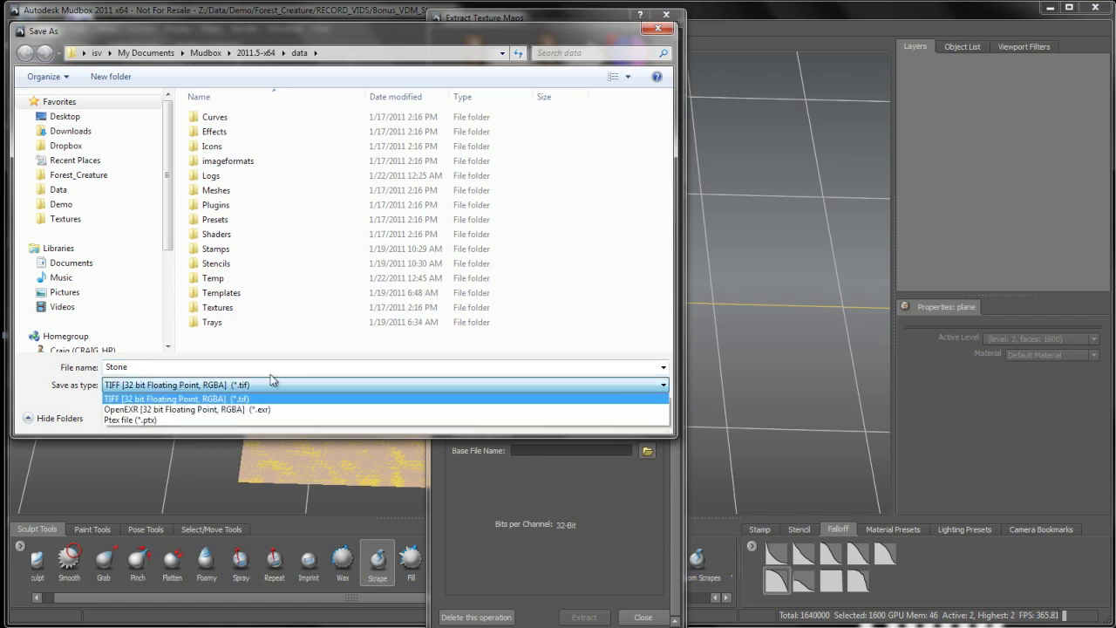
pyautogui.click(250, 398)
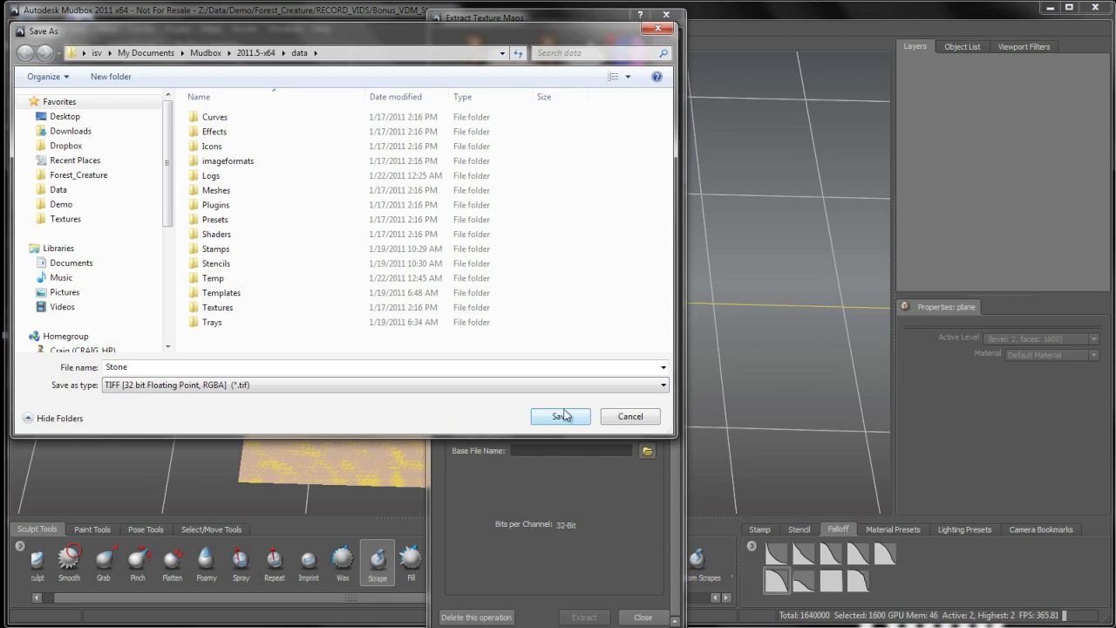
pyautogui.click(303, 385)
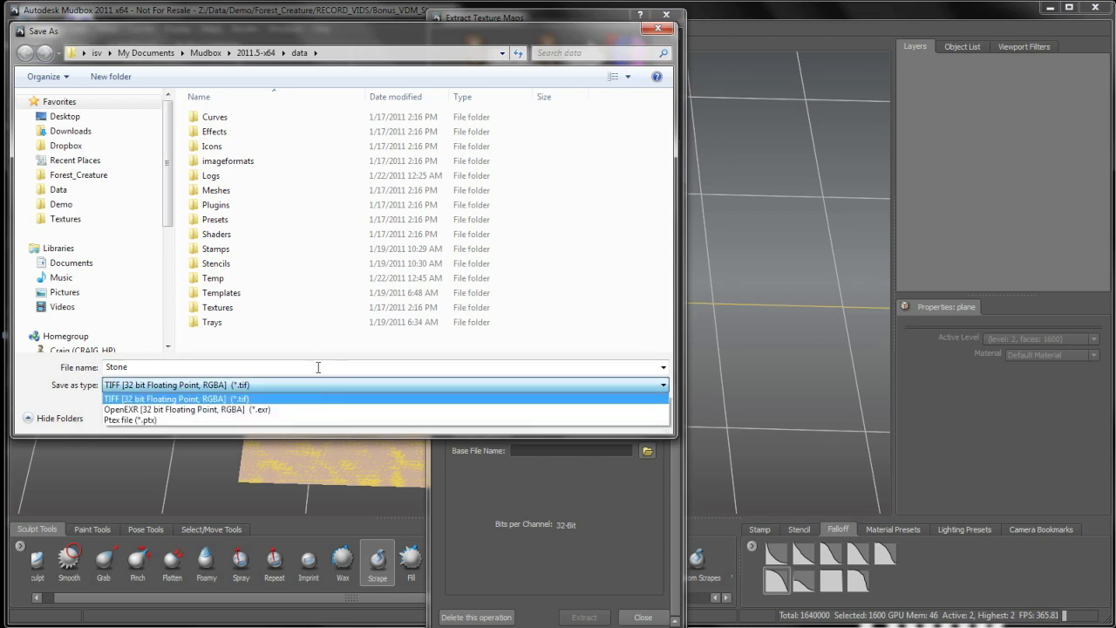
pyautogui.click(322, 385)
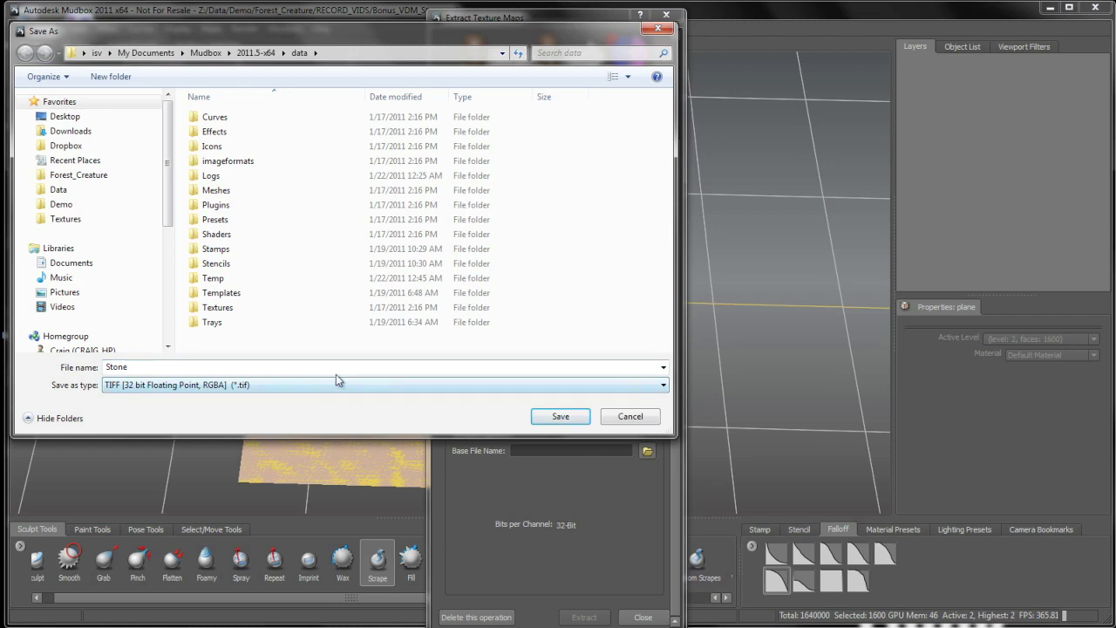
pyautogui.click(569, 416)
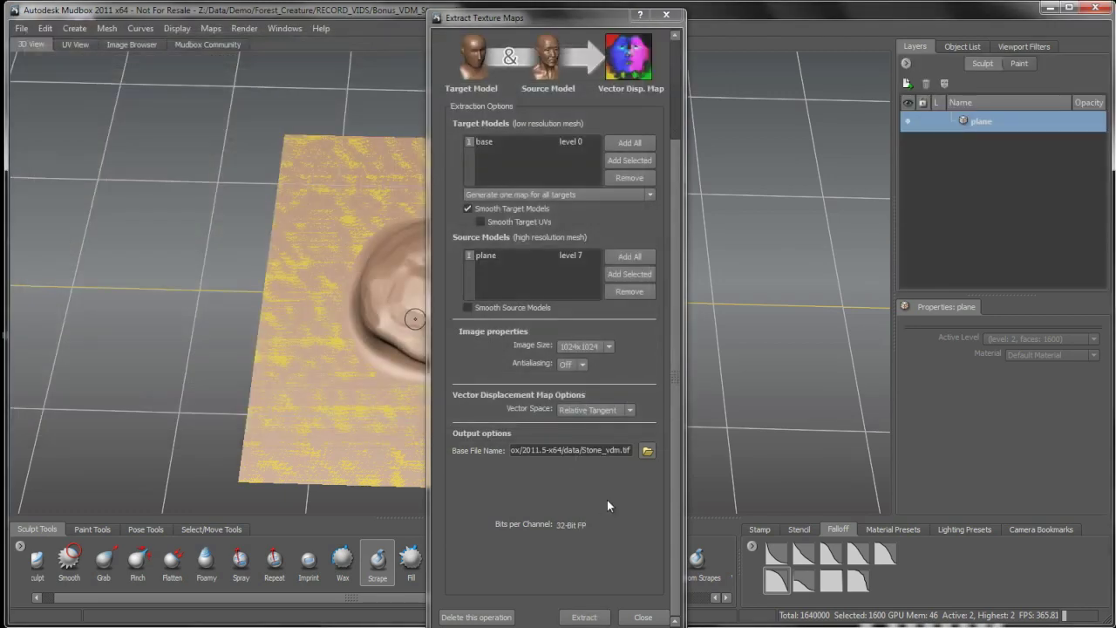
# Step: Run the vector displacement map extraction and close its results
pyautogui.click(584, 617)
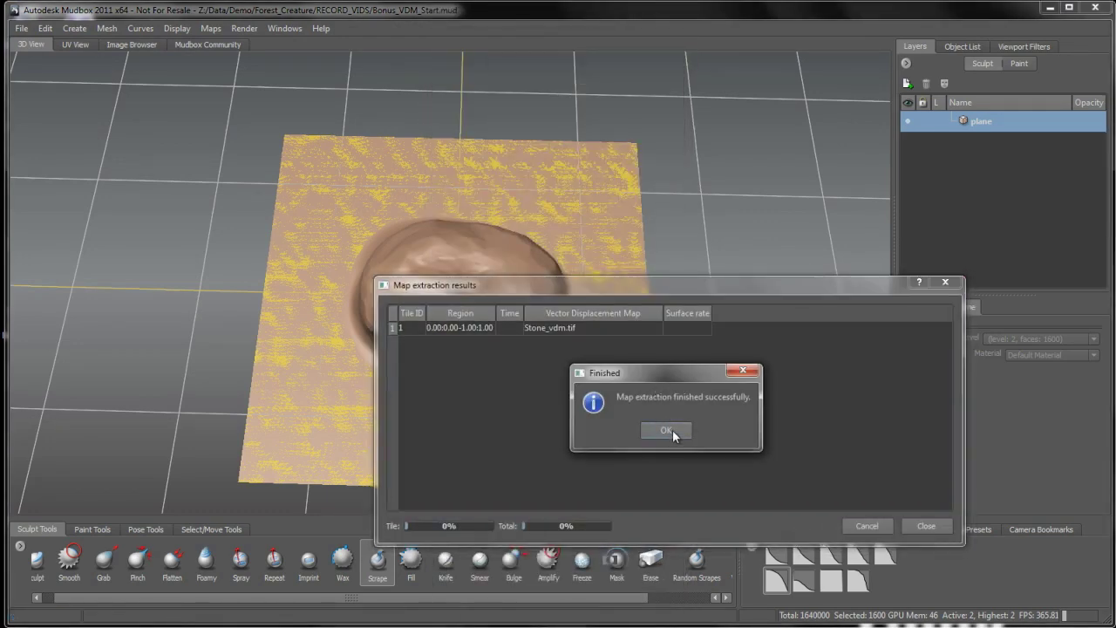
pyautogui.click(666, 431)
pyautogui.click(925, 526)
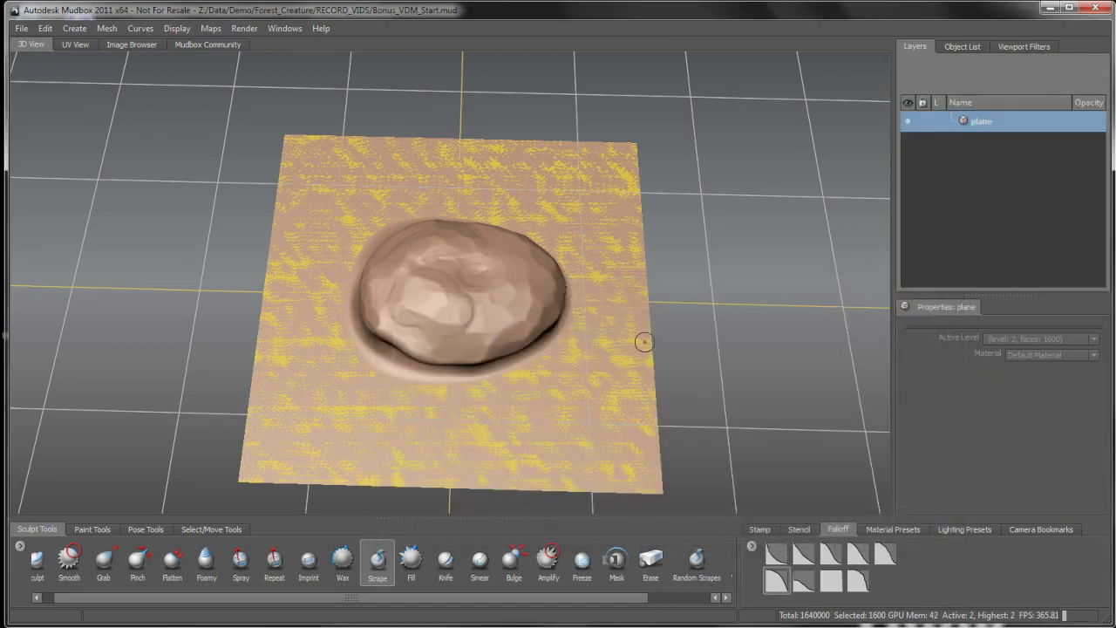
# Step: Hide the base and the sculpted plane in the scene's object list
pyautogui.click(962, 46)
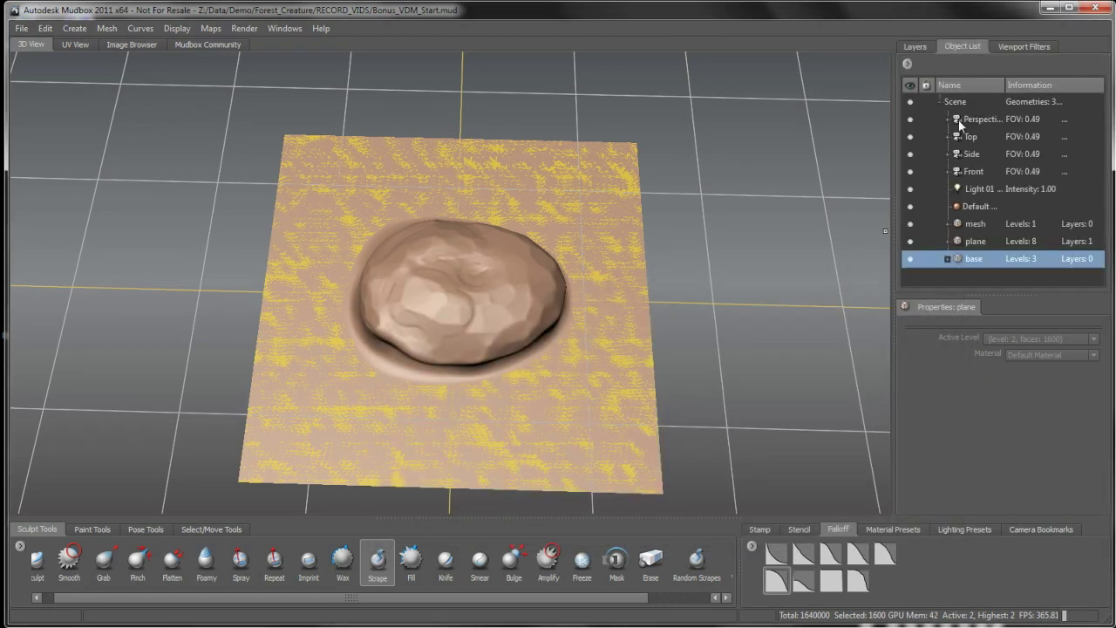
pyautogui.click(910, 258)
pyautogui.click(911, 240)
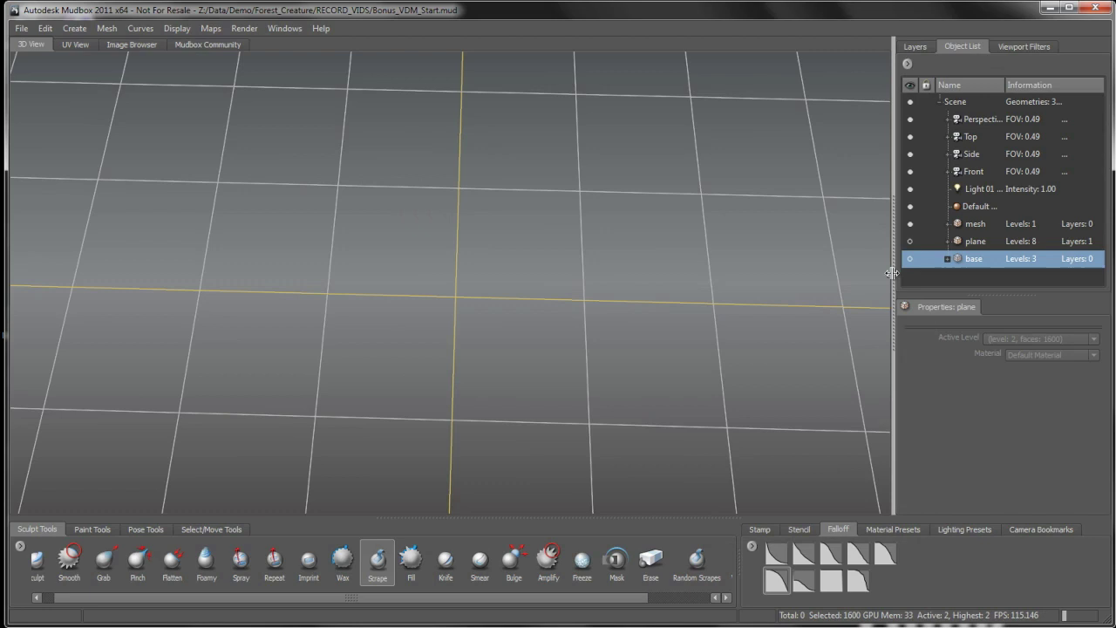
pyautogui.click(104, 31)
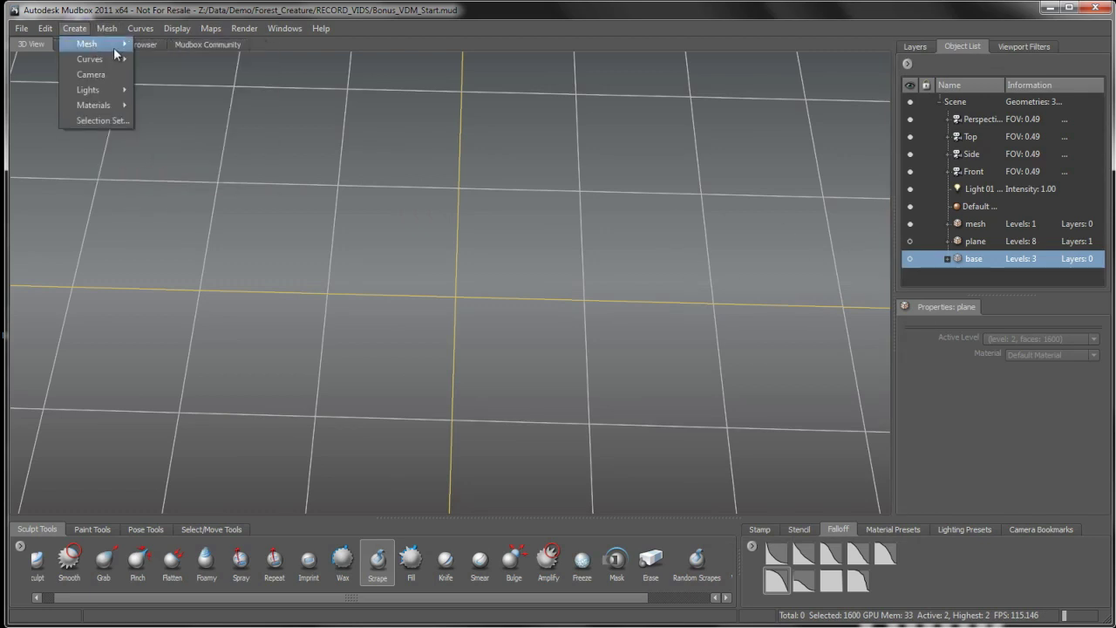
pyautogui.moveTo(123, 50)
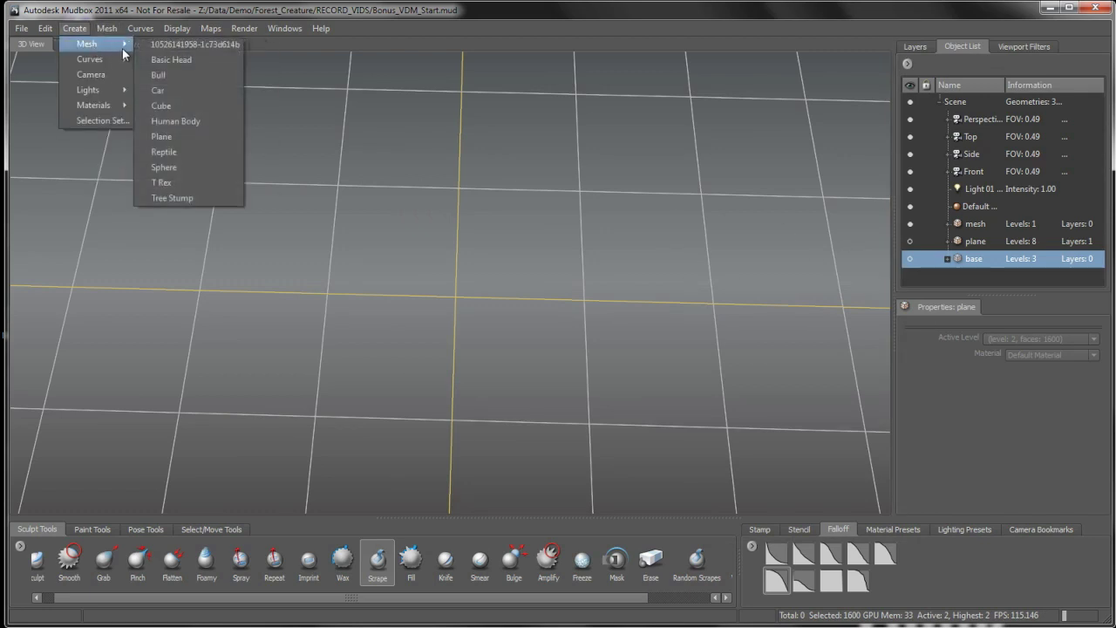
pyautogui.click(456, 27)
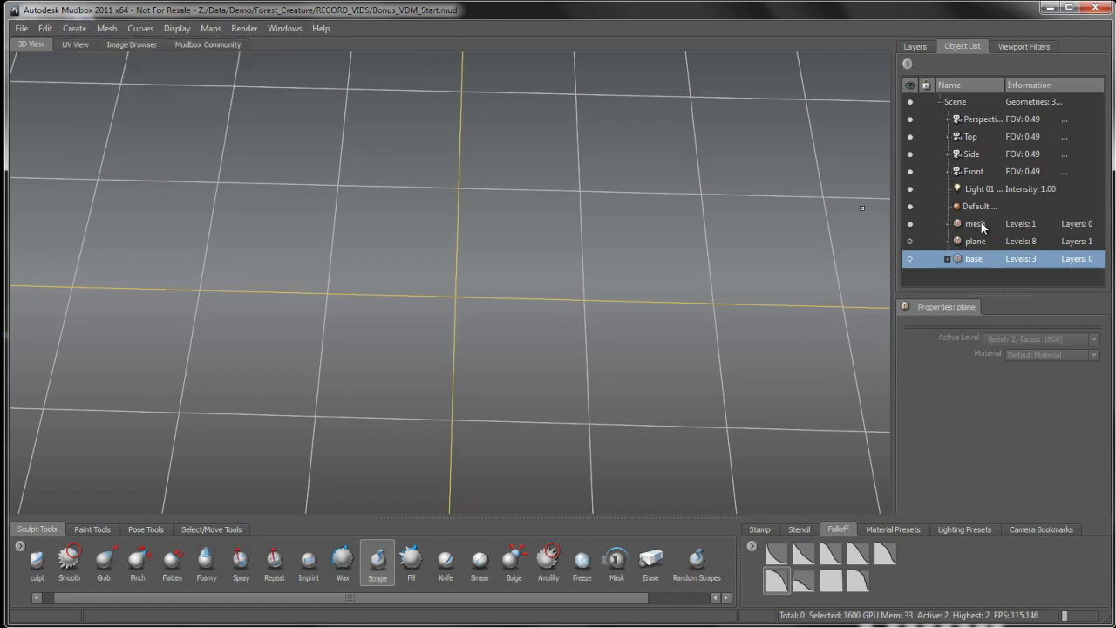
# Step: Show the creature mesh in the scene and bring it into a front view
pyautogui.click(910, 224)
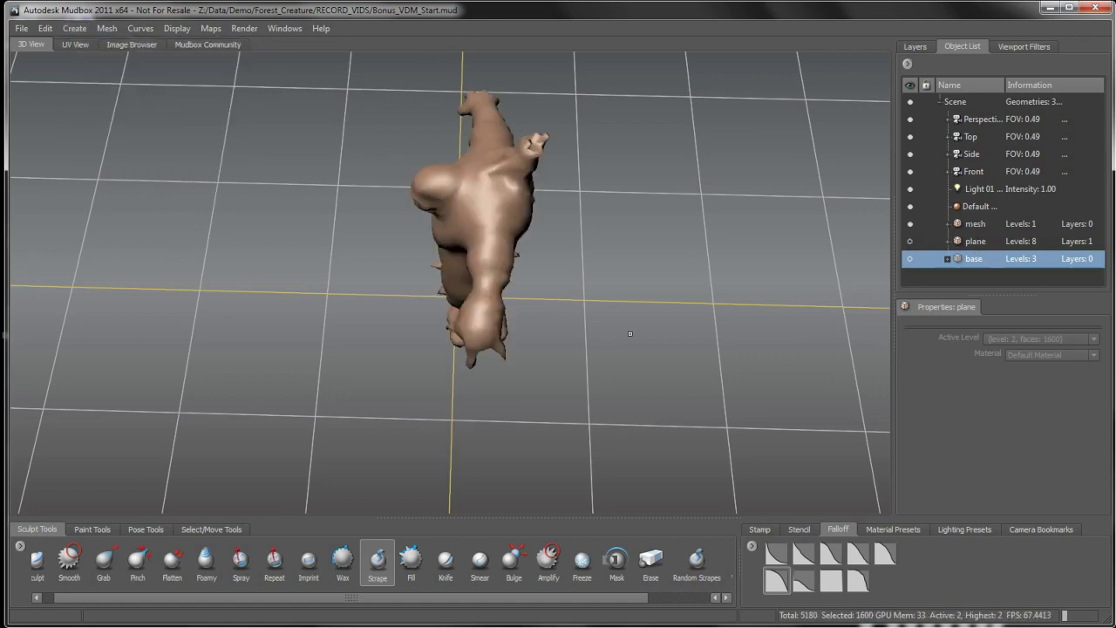
pyautogui.keyDown('alt'); pyautogui.moveTo(517, 345); pyautogui.dragTo(604, 266); pyautogui.keyUp('alt')
pyautogui.keyDown('alt'); pyautogui.moveTo(603, 266); pyautogui.dragTo(579, 356, button='middle'); pyautogui.keyUp('alt')
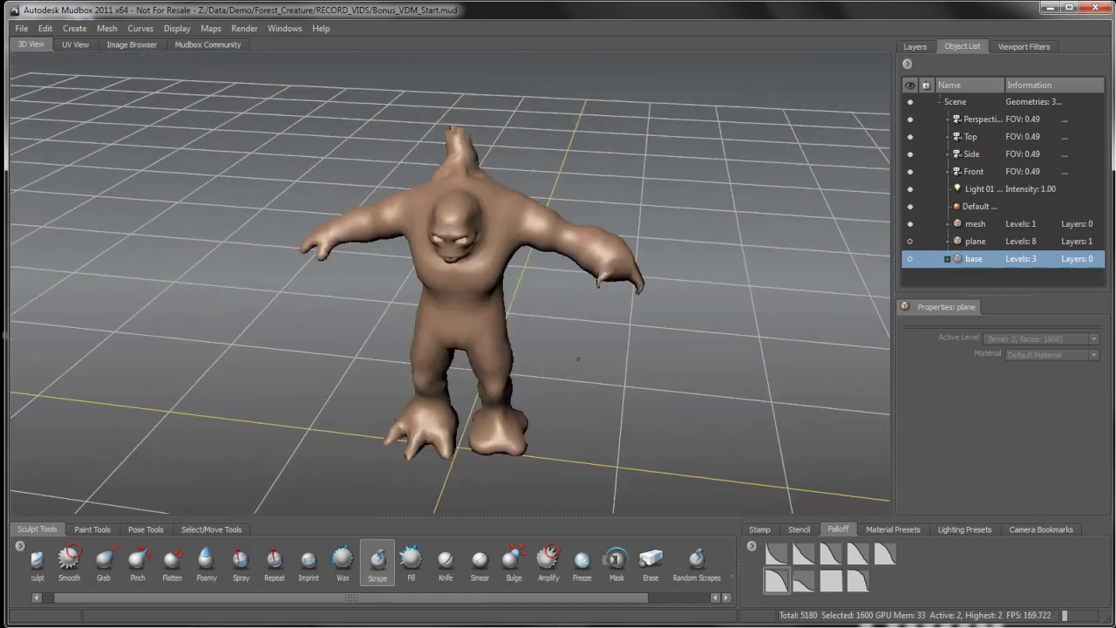
pyautogui.keyDown('alt'); pyautogui.moveTo(579, 357); pyautogui.dragTo(595, 311); pyautogui.keyUp('alt')
# Step: Add a new sculpt layer in the layers list
pyautogui.click(915, 46)
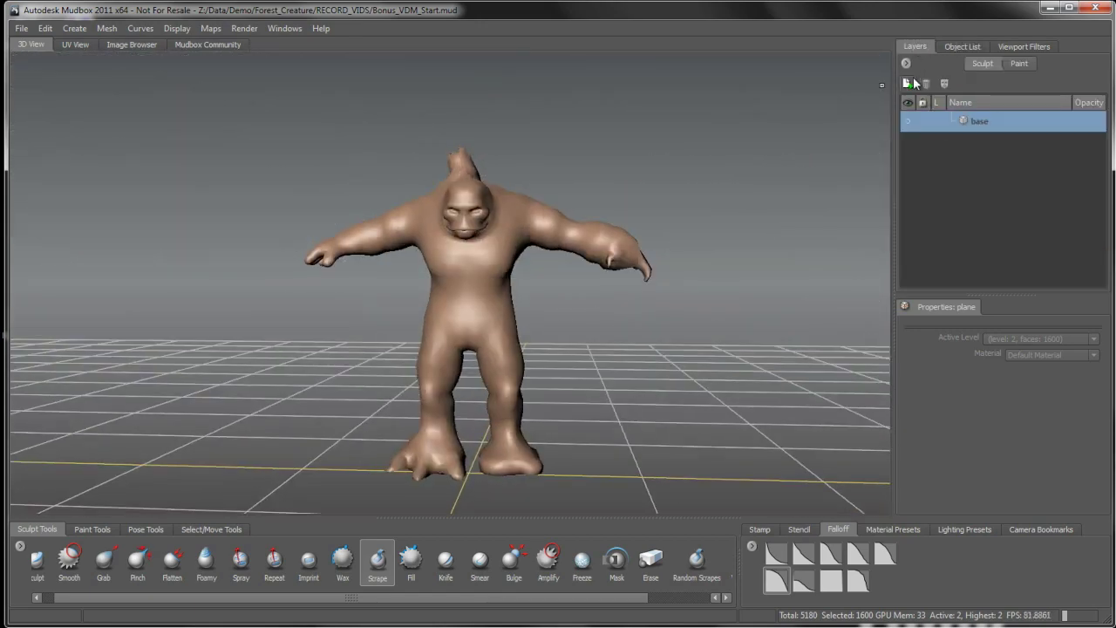
pyautogui.click(907, 82)
pyautogui.keyDown('alt'); pyautogui.moveTo(582, 336); pyautogui.dragTo(687, 395); pyautogui.keyUp('alt')
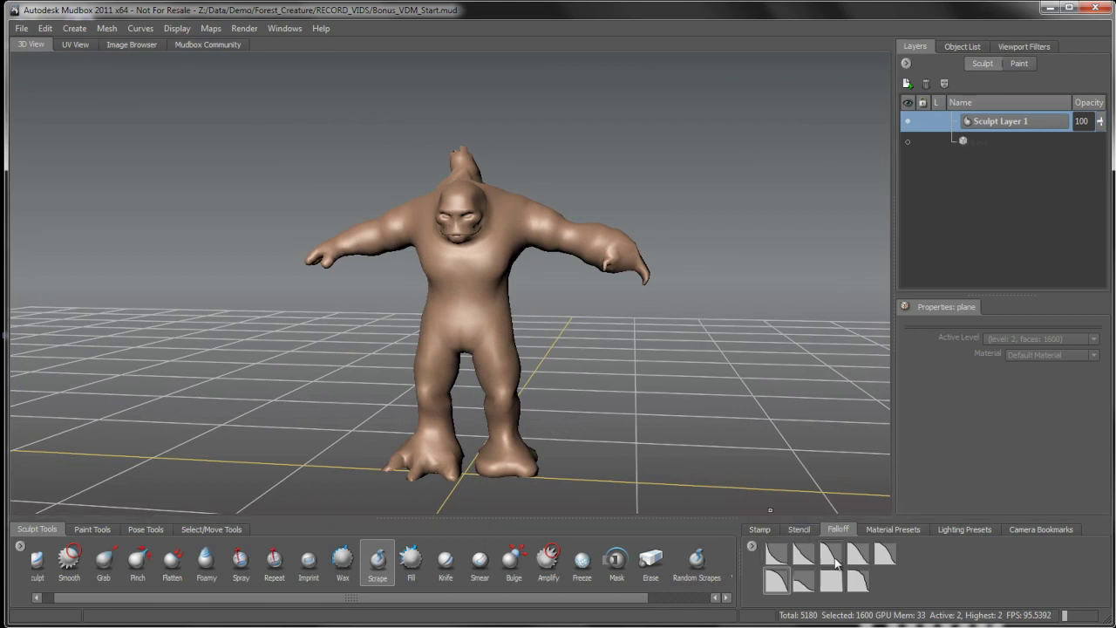
# Step: Add the extracted Stone_vdm TIFF from the Mudbox 2011.5-x64 data folder as a new stencil
pyautogui.click(804, 531)
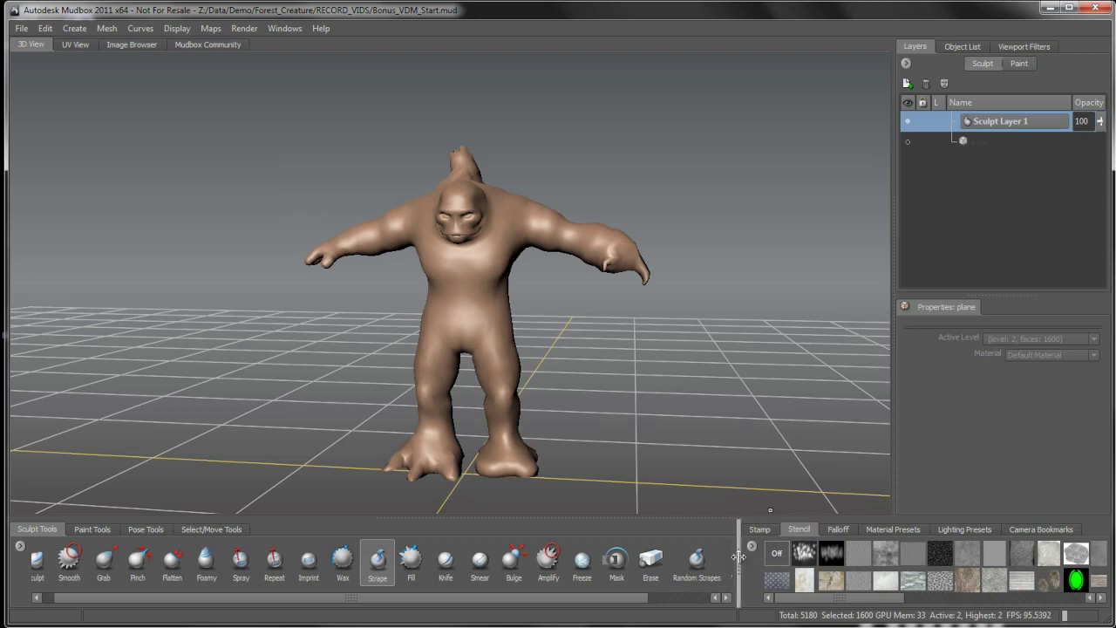
pyautogui.moveTo(738, 556); pyautogui.dragTo(704, 555)
pyautogui.rightClick(720, 556)
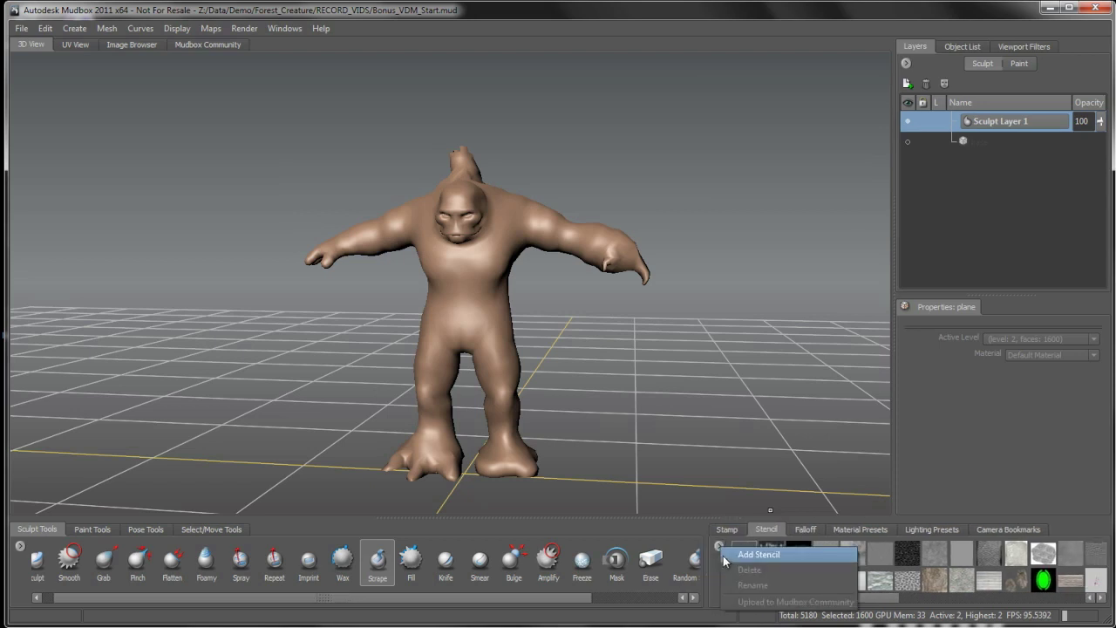
pyautogui.click(738, 558)
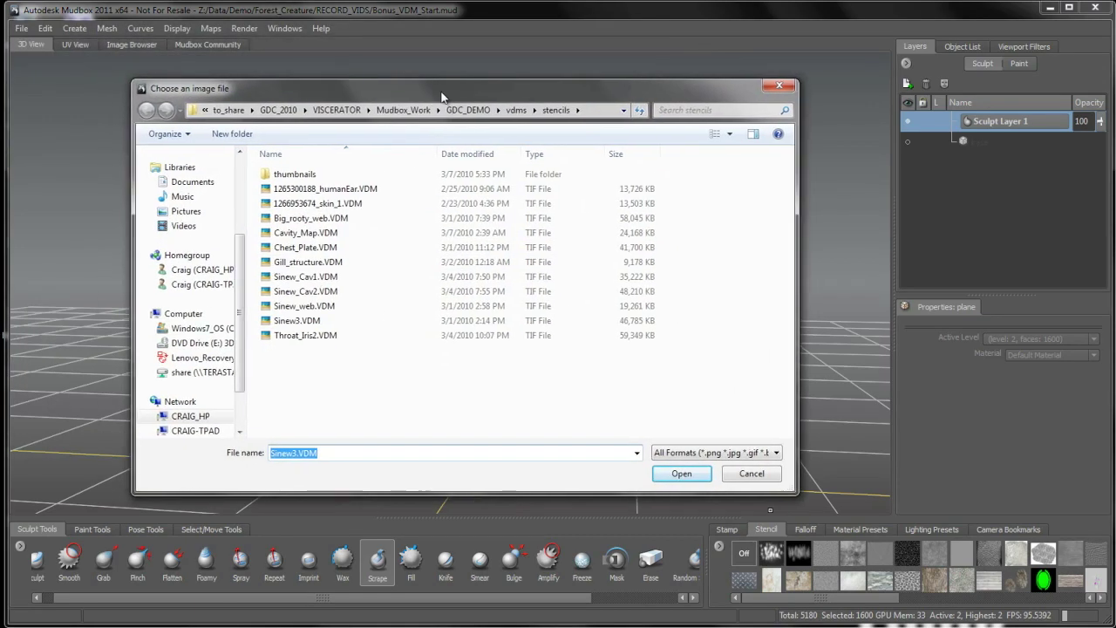
pyautogui.moveTo(241, 253); pyautogui.dragTo(243, 172)
pyautogui.click(200, 320)
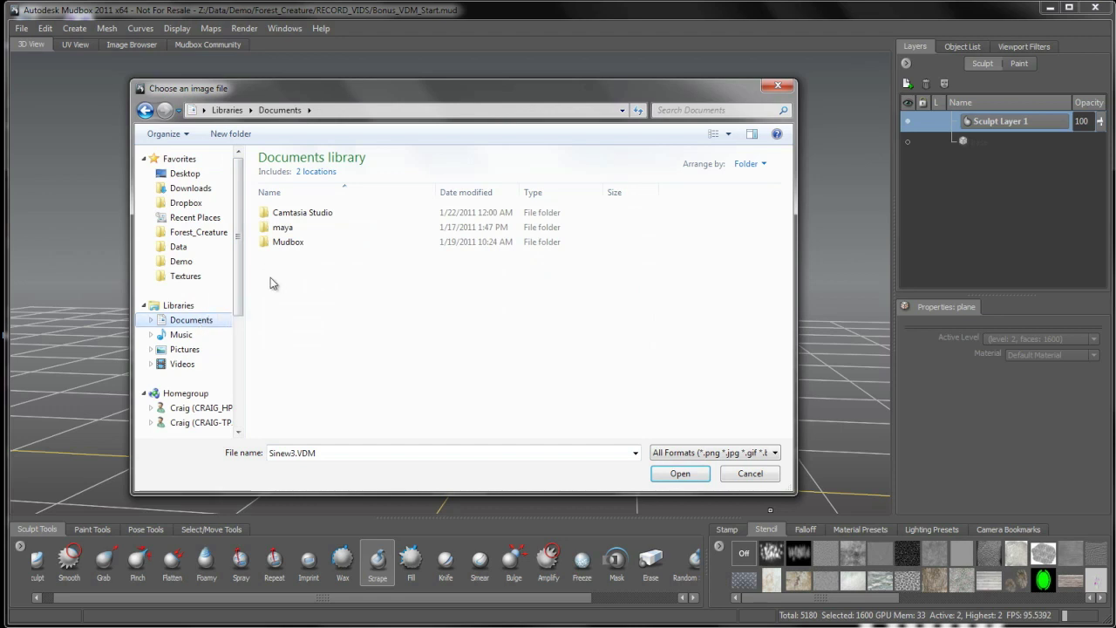
pyautogui.doubleClick(282, 244)
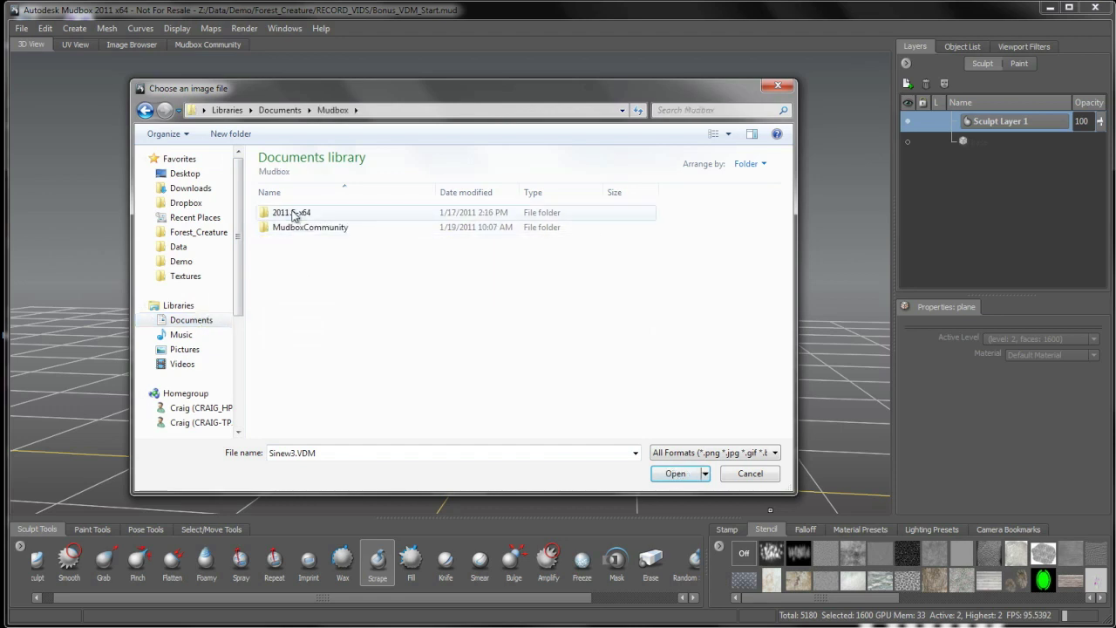
pyautogui.doubleClick(298, 213)
pyautogui.doubleClick(281, 213)
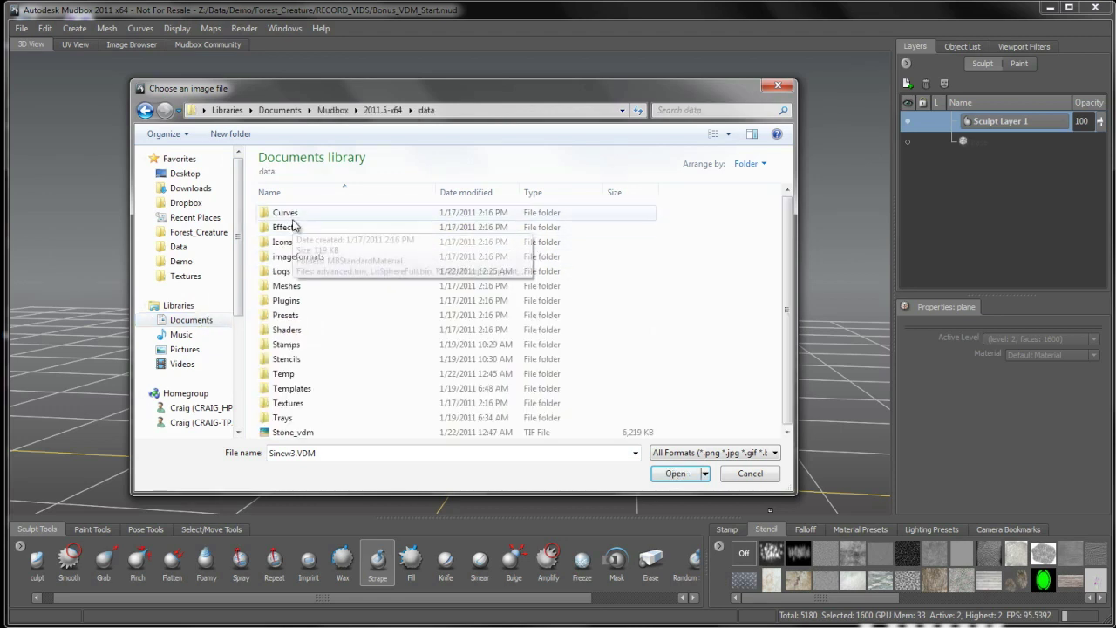
pyautogui.click(293, 431)
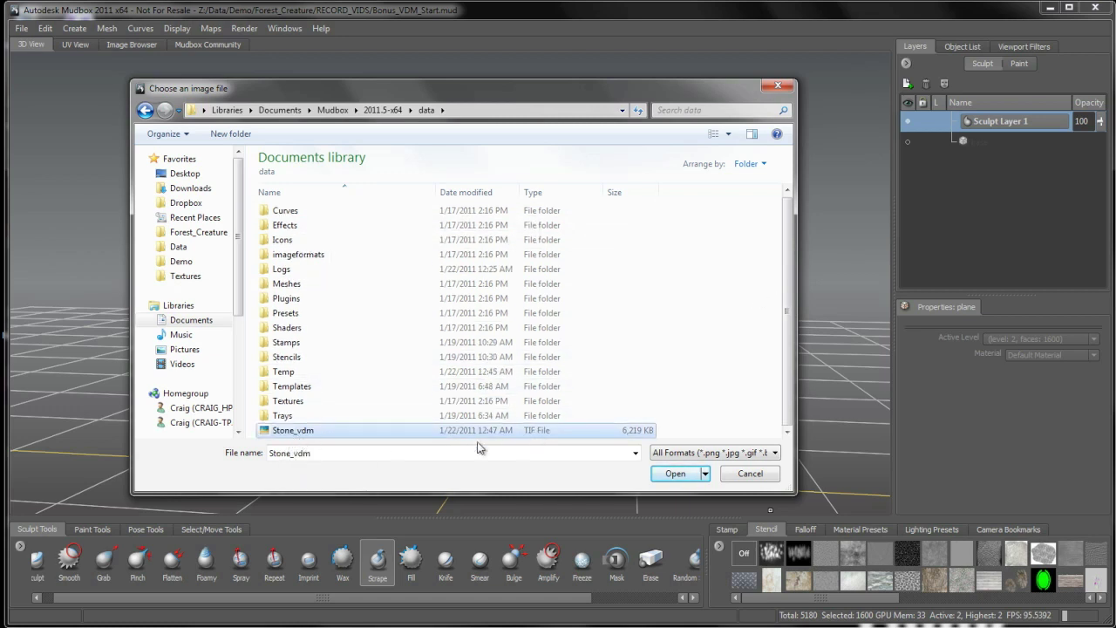
pyautogui.click(676, 474)
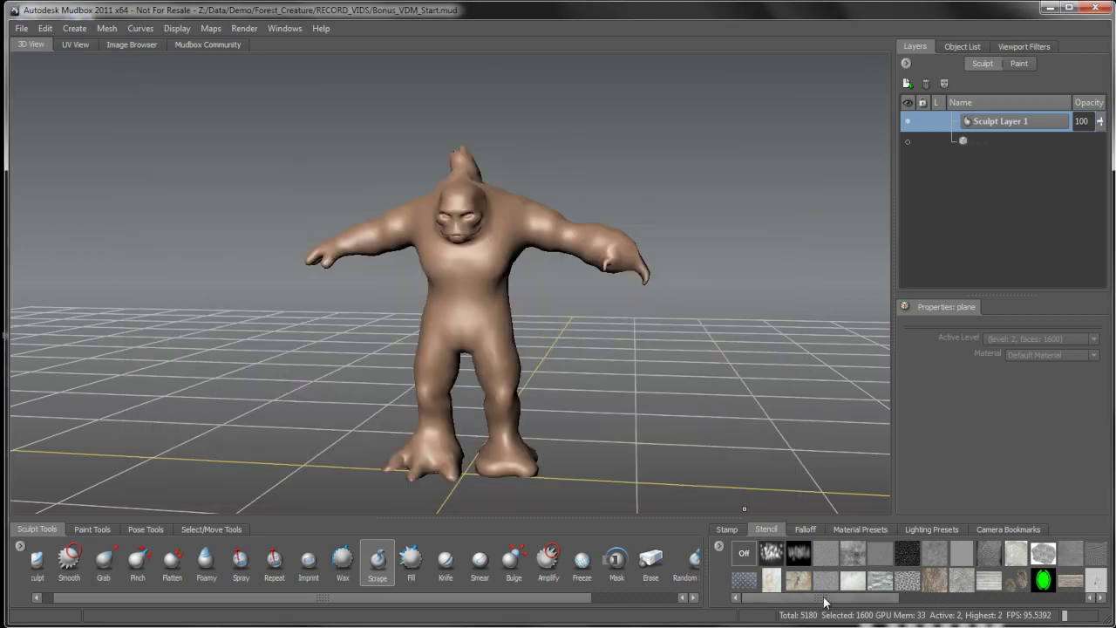
pyautogui.moveTo(824, 598); pyautogui.dragTo(1045, 595)
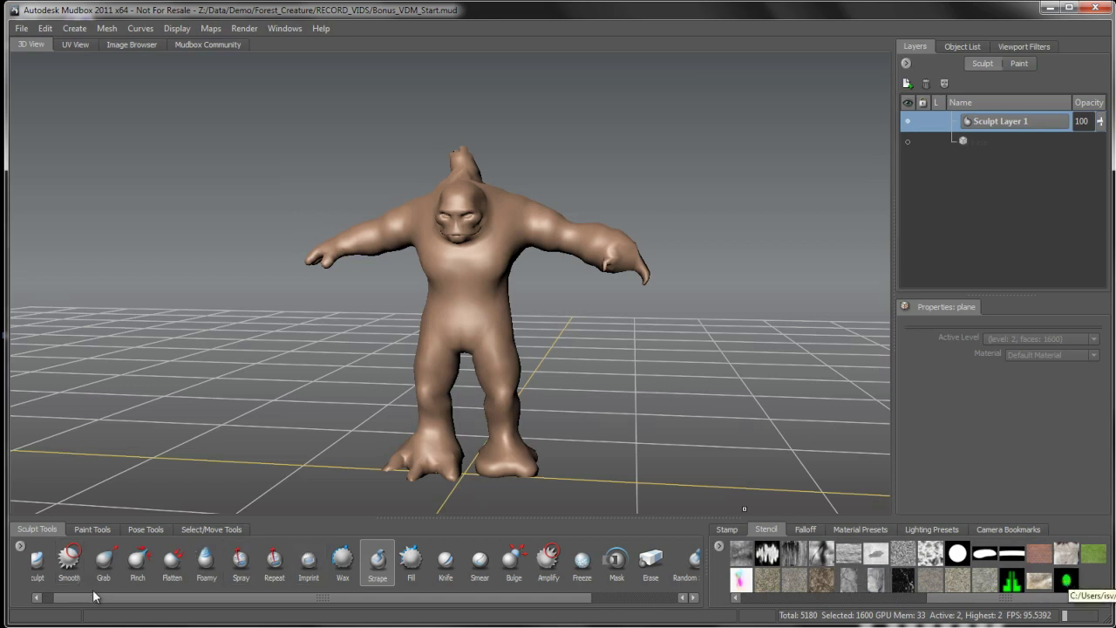
# Step: Activate the custom Sculpt_vdm brush among the sculpt tools
pyautogui.moveTo(98, 598)
pyautogui.mouseDown()
pyautogui.moveTo(77, 603)
pyautogui.moveTo(187, 601)
pyautogui.moveTo(272, 621)
pyautogui.mouseUp()
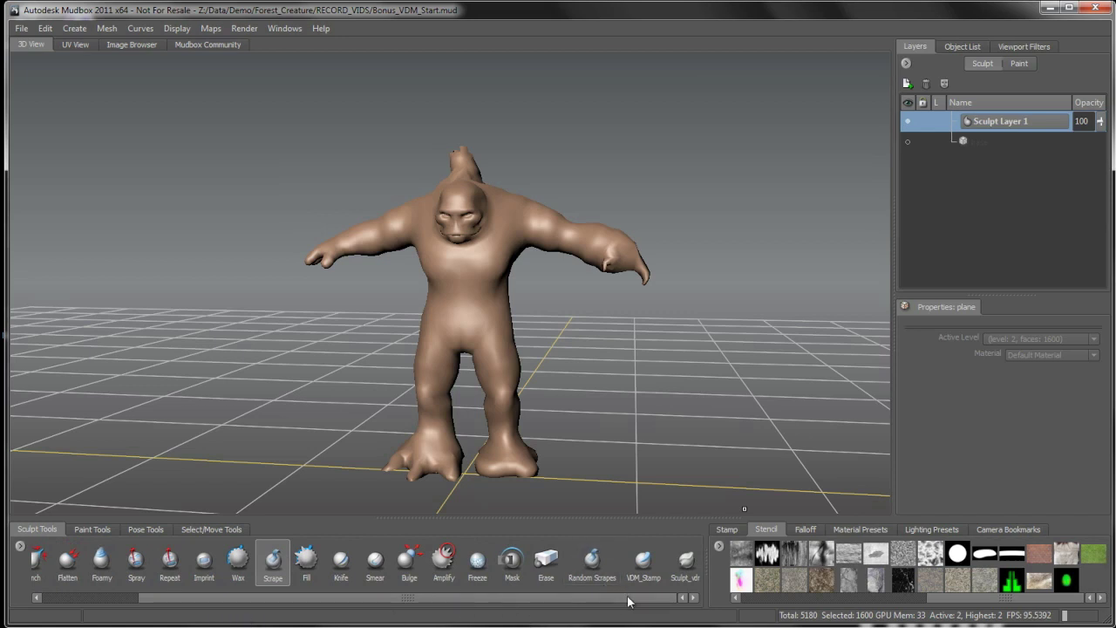
pyautogui.click(686, 567)
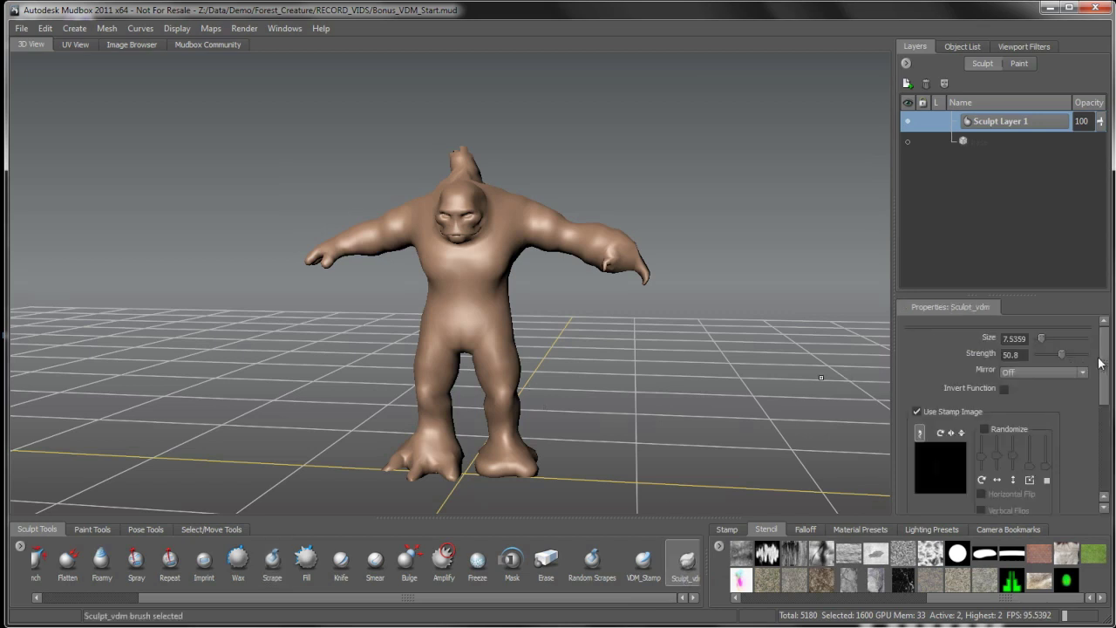
# Step: Disable the stamp image on the Sculpt_vdm brush and activate the Stone_vdm stencil, keeping that brush selected
pyautogui.moveTo(1103, 357); pyautogui.dragTo(1103, 358)
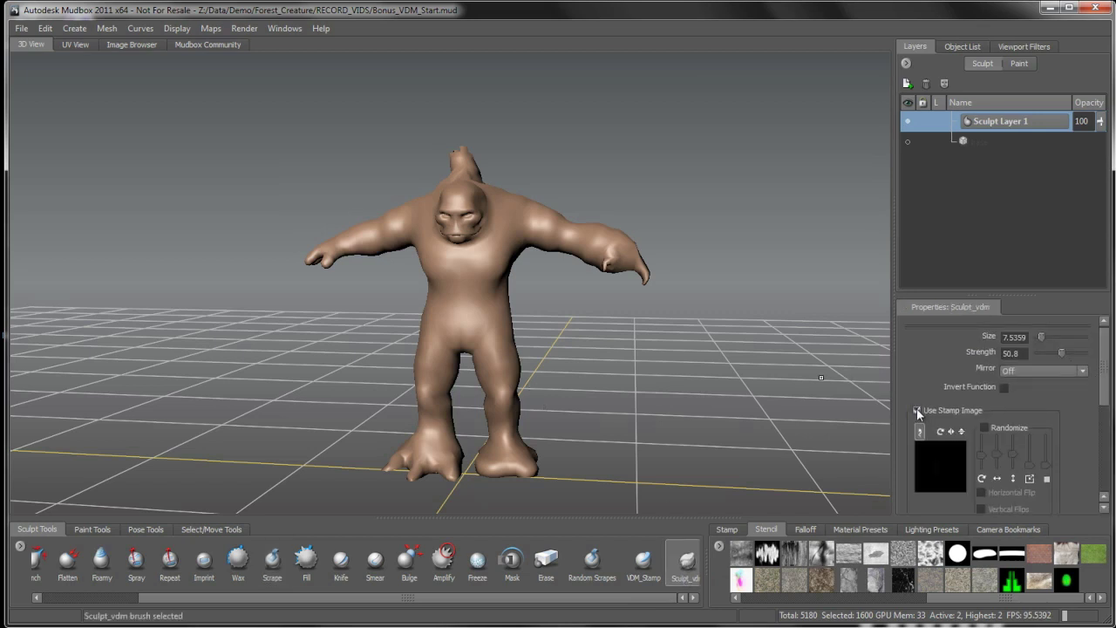
pyautogui.click(917, 410)
pyautogui.click(1066, 582)
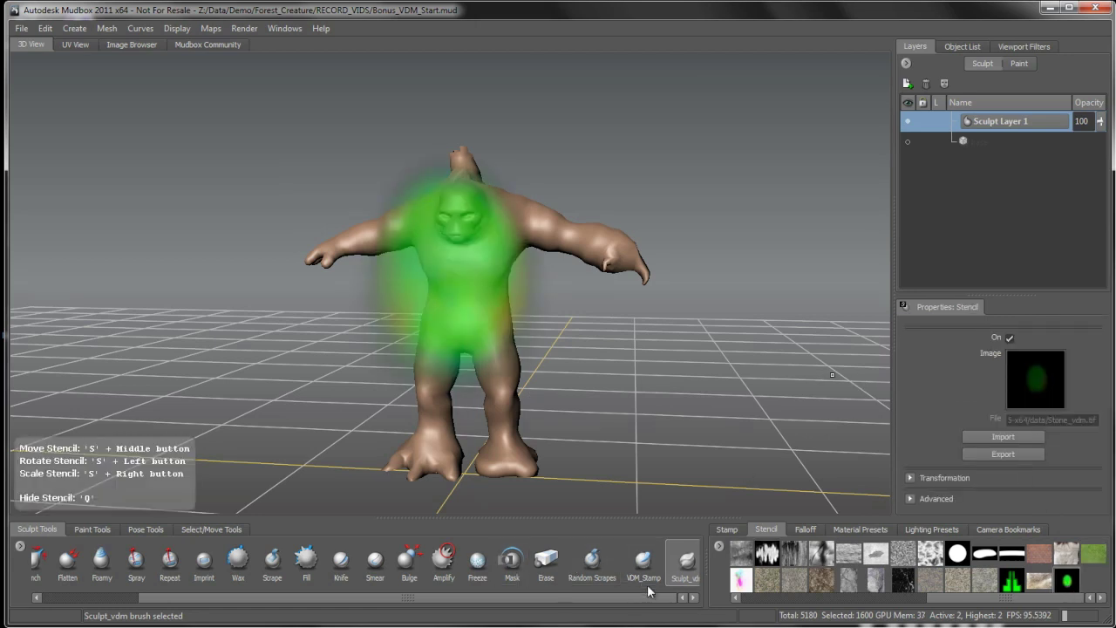
pyautogui.click(685, 562)
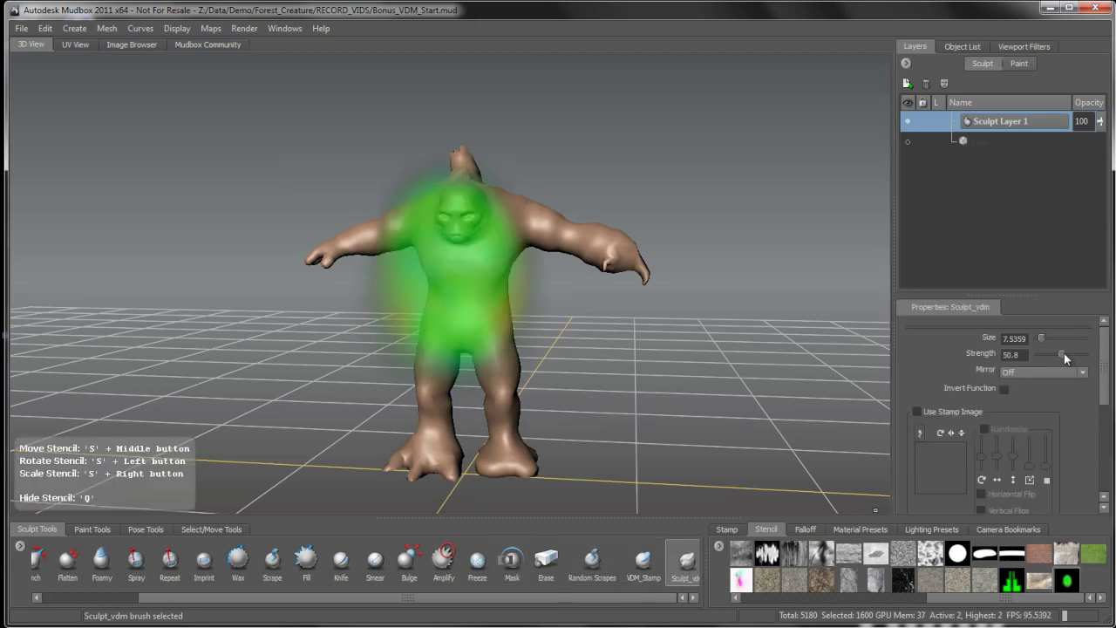
# Step: Set the Sculpt_vdm brush strength to 100 and assign the rounded falloff curve that drops steeply at its outer edge
pyautogui.moveTo(1105, 365)
pyautogui.mouseDown()
pyautogui.moveTo(1105, 446)
pyautogui.moveTo(1105, 359)
pyautogui.mouseUp()
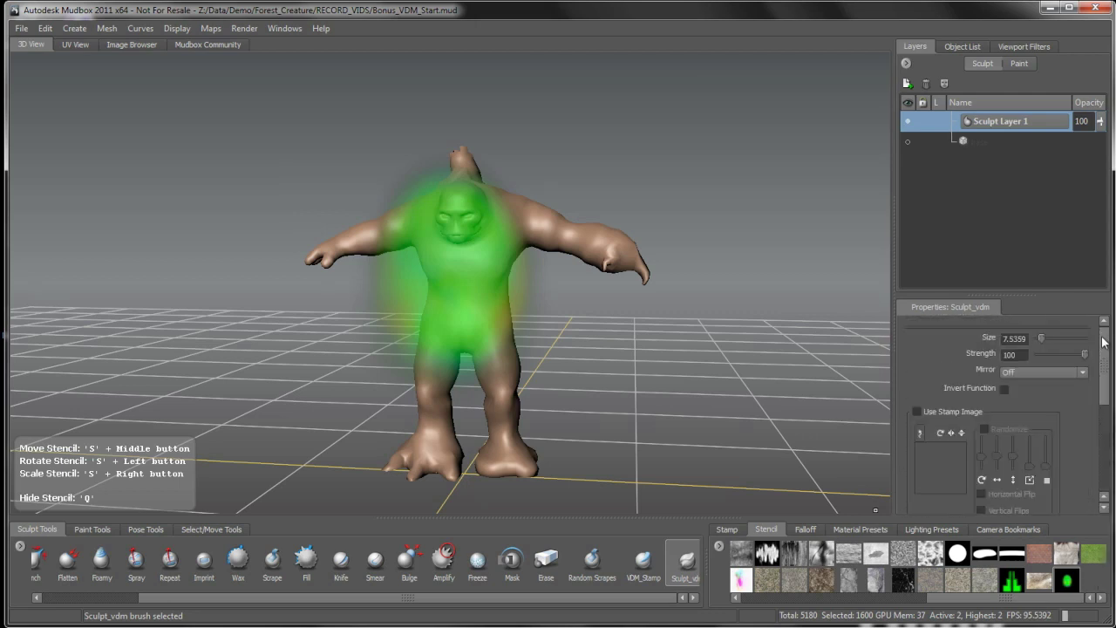
pyautogui.click(803, 529)
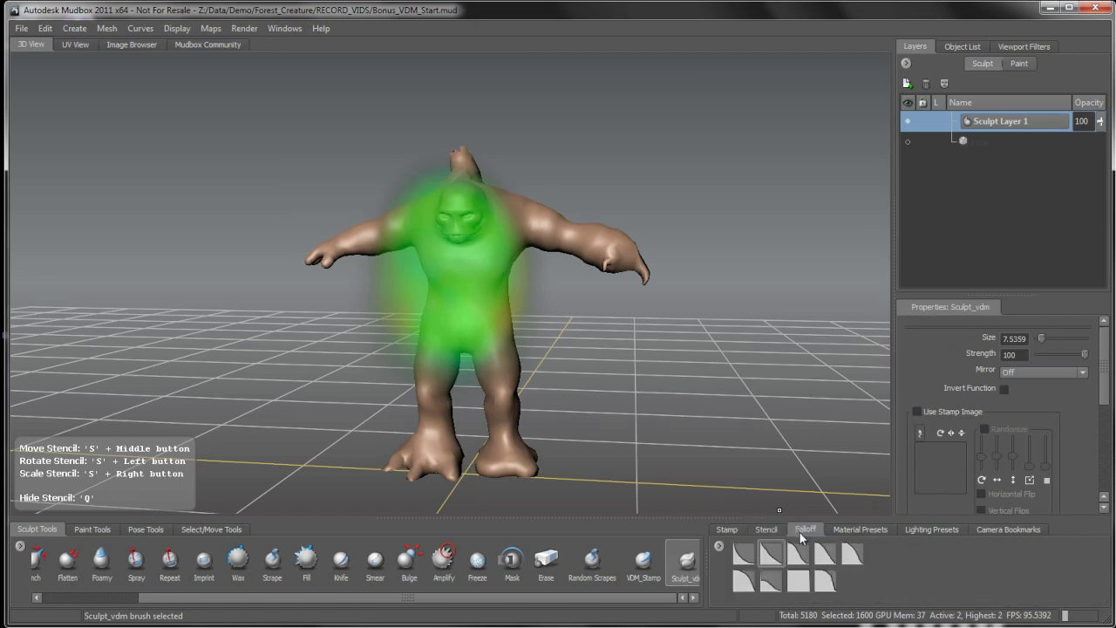
pyautogui.click(826, 584)
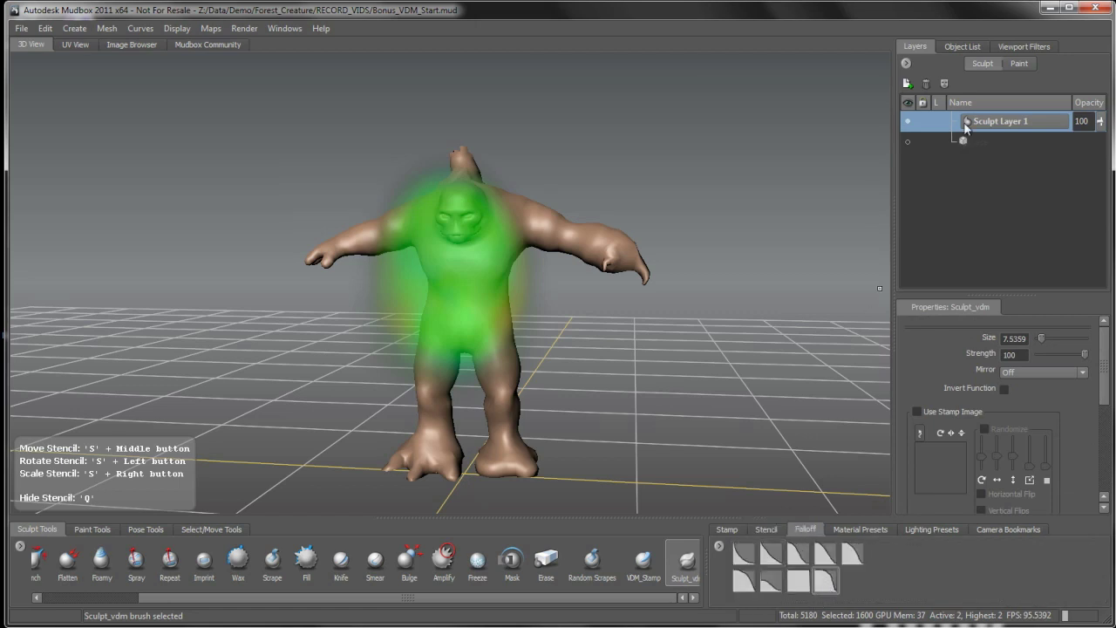
# Step: Subdivide the creature mesh to level 4 and add a new sculpt layer on top of it
pyautogui.keyDown('alt'); pyautogui.moveTo(483, 321); pyautogui.dragTo(486, 327); pyautogui.keyUp('alt')
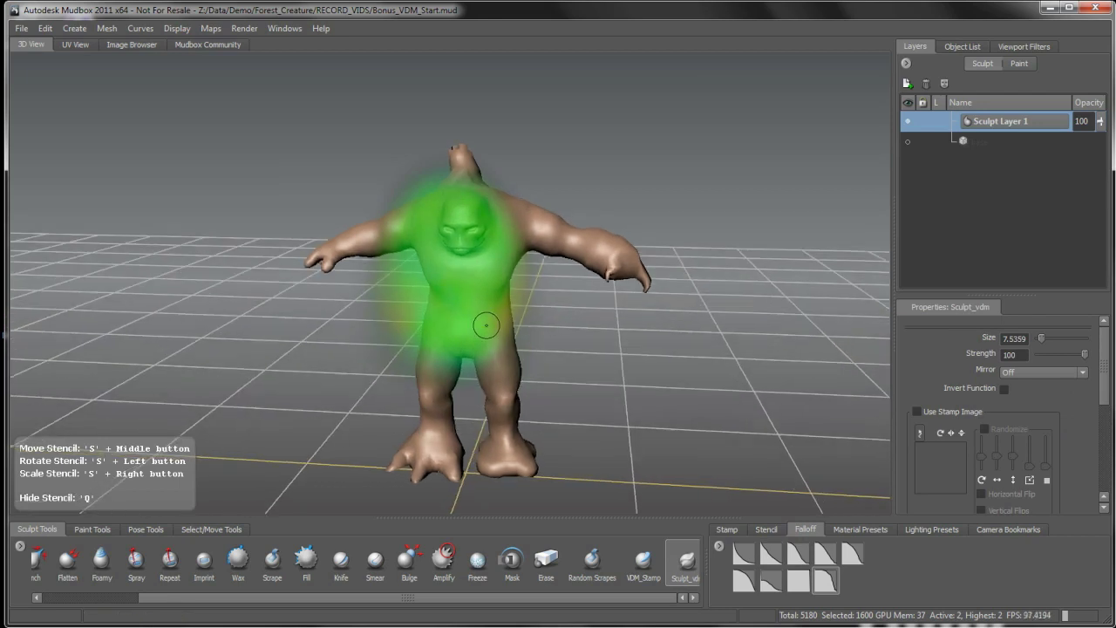
pyautogui.keyDown('alt'); pyautogui.moveTo(485, 327); pyautogui.dragTo(490, 356, button='right'); pyautogui.keyUp('alt')
pyautogui.hotkey('shift', 'd')
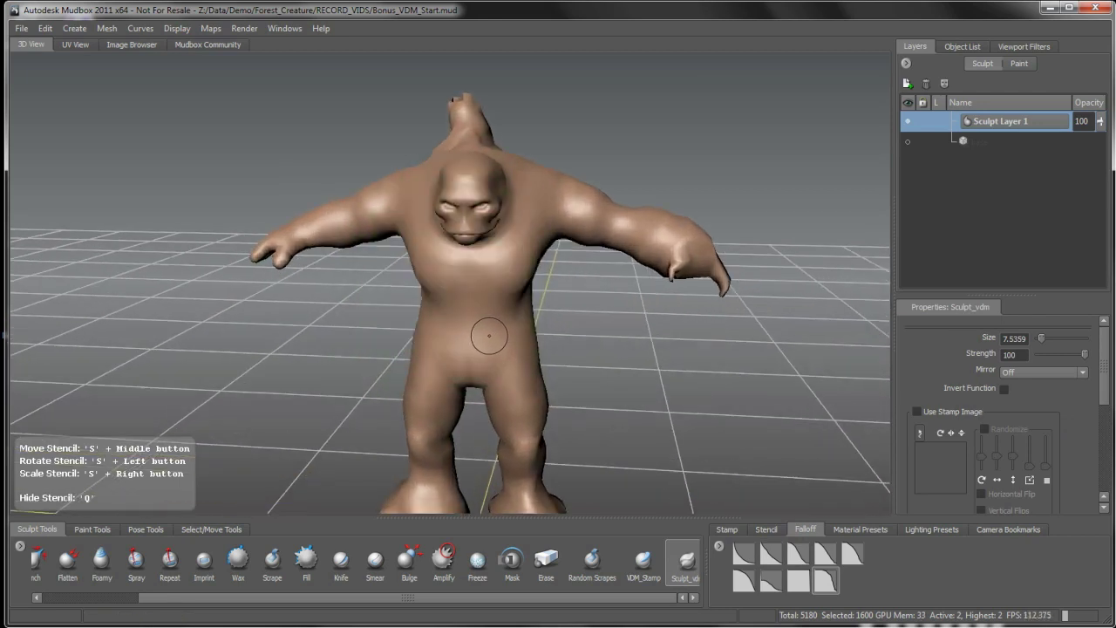
pyautogui.hotkey('ctrl', 'z')
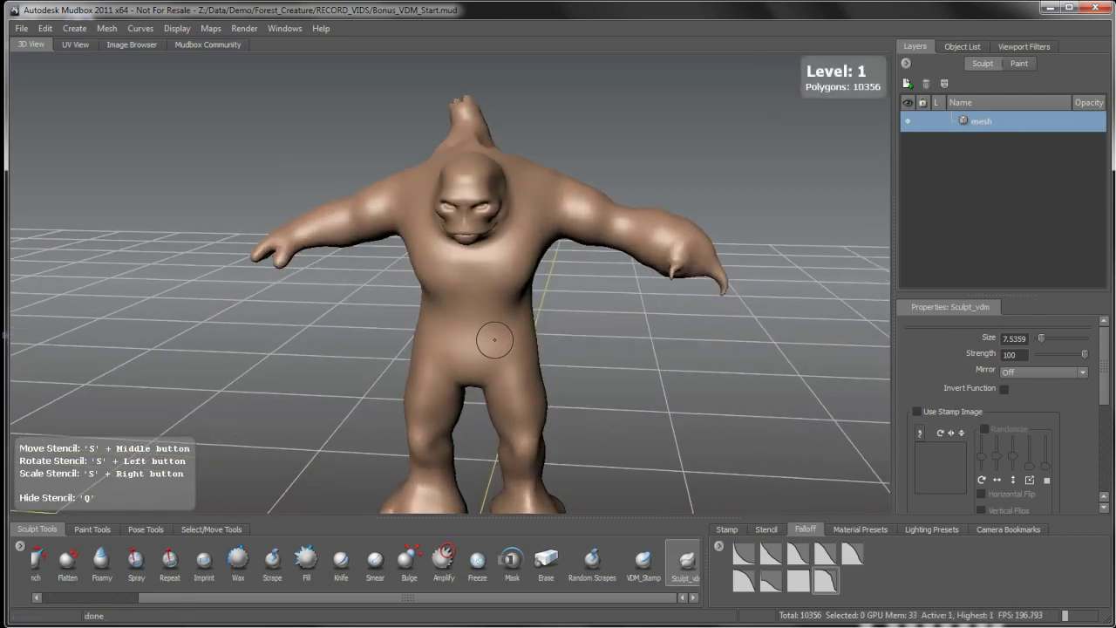
pyautogui.hotkey('shift', 'd')
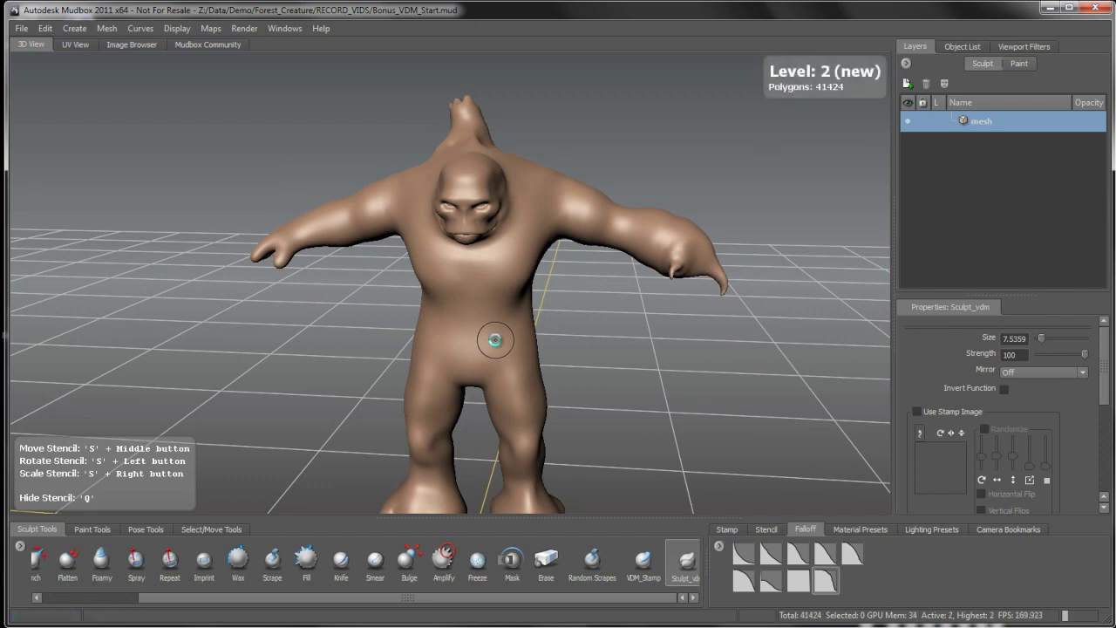
pyautogui.hotkey('shift', 'd')
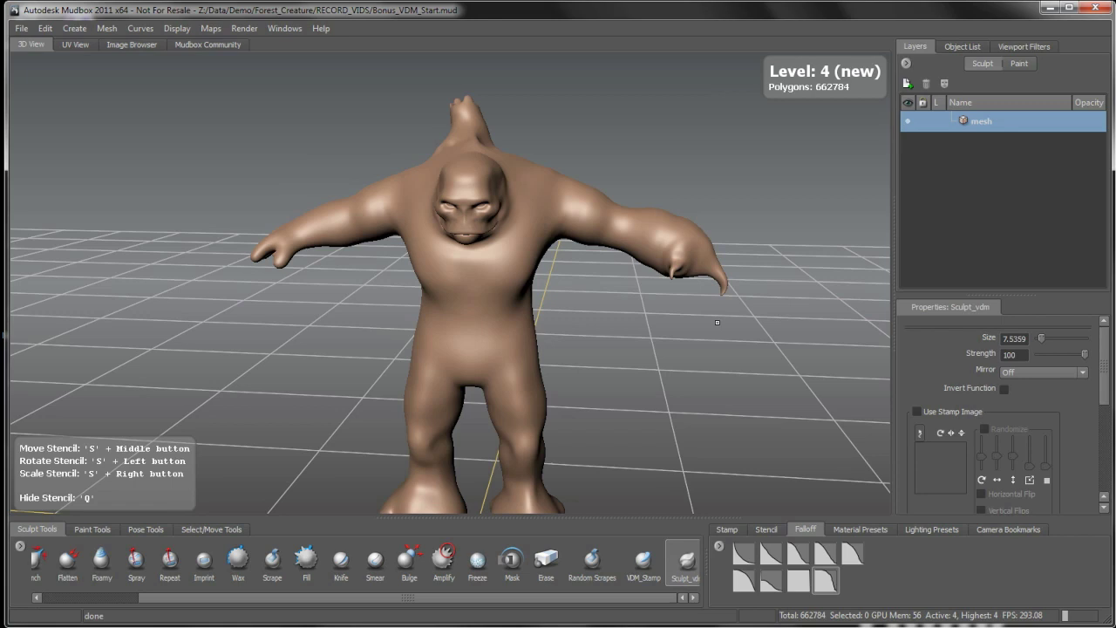
pyautogui.click(906, 83)
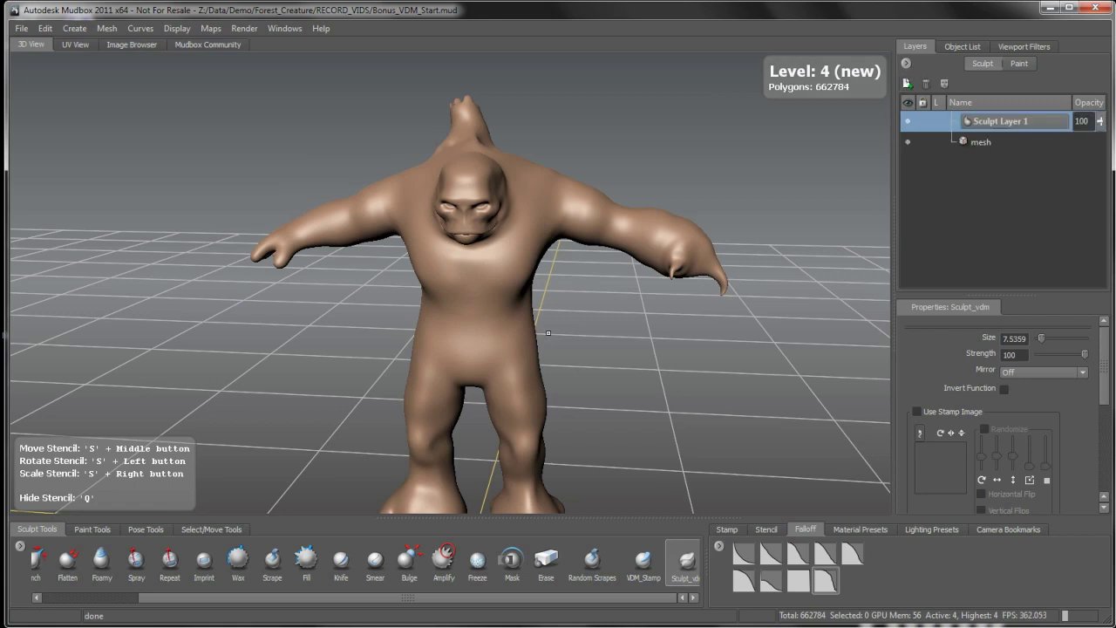
# Step: Scale and position the stone stencil over the middle of the chest and sculpt the first rock through it
pyautogui.keyDown('alt'); pyautogui.moveTo(554, 383); pyautogui.dragTo(550, 333); pyautogui.keyUp('alt')
pyautogui.press('q')
pyautogui.keyDown('alt'); pyautogui.moveTo(518, 360); pyautogui.dragTo(293, 476, button='right'); pyautogui.keyUp('alt')
pyautogui.keyDown('alt'); pyautogui.moveTo(490, 380); pyautogui.dragTo(491, 348); pyautogui.keyUp('alt')
pyautogui.keyDown('alt'); pyautogui.moveTo(491, 348); pyautogui.dragTo(512, 387, button='right'); pyautogui.keyUp('alt')
pyautogui.keyDown('alt'); pyautogui.moveTo(549, 359); pyautogui.dragTo(556, 379); pyautogui.keyUp('alt')
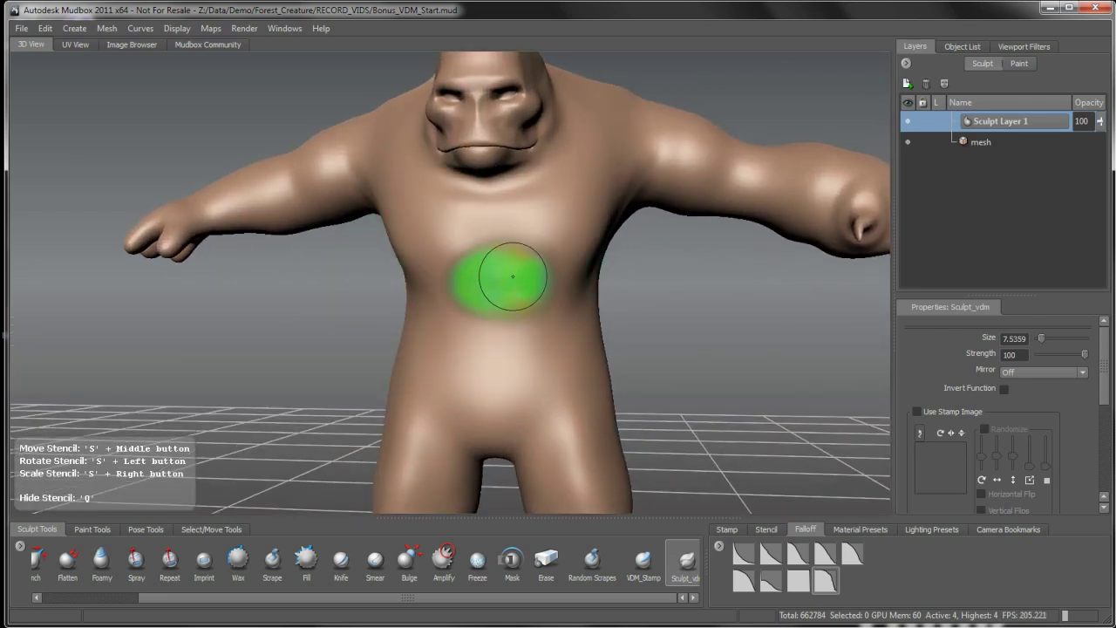
pyautogui.moveTo(498, 273)
pyautogui.keyDown('alt'); pyautogui.mouseDown(button='right')
pyautogui.moveTo(511, 314)
pyautogui.moveTo(539, 344)
pyautogui.moveTo(513, 288)
pyautogui.mouseUp(button='right'); pyautogui.keyUp('alt')
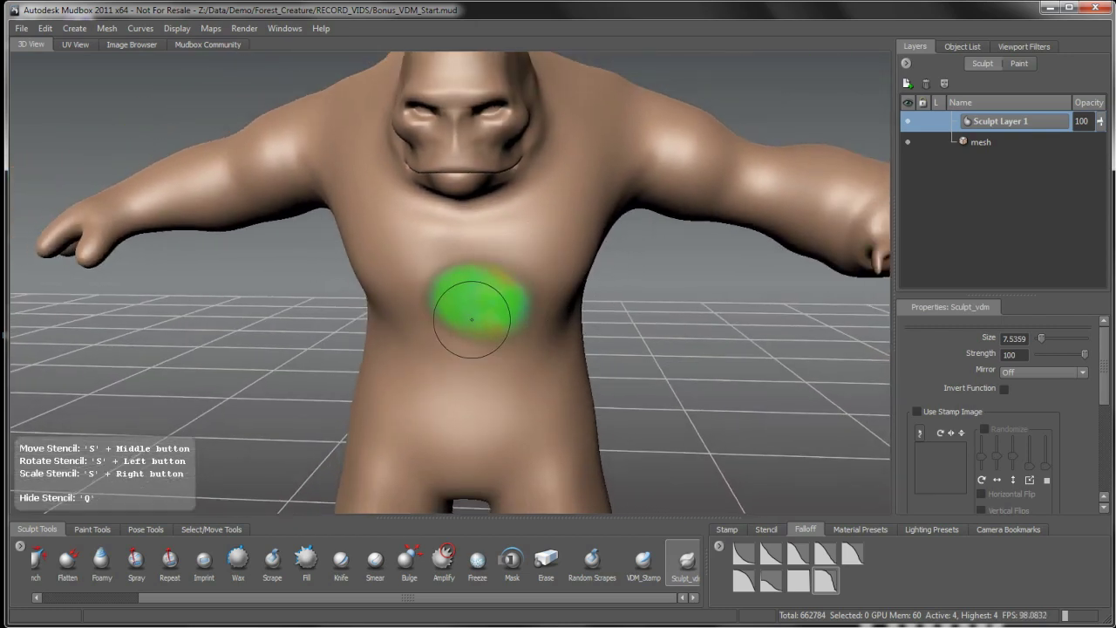
pyautogui.moveTo(499, 312)
pyautogui.mouseDown()
pyautogui.moveTo(535, 311)
pyautogui.moveTo(435, 294)
pyautogui.moveTo(452, 325)
pyautogui.mouseUp()
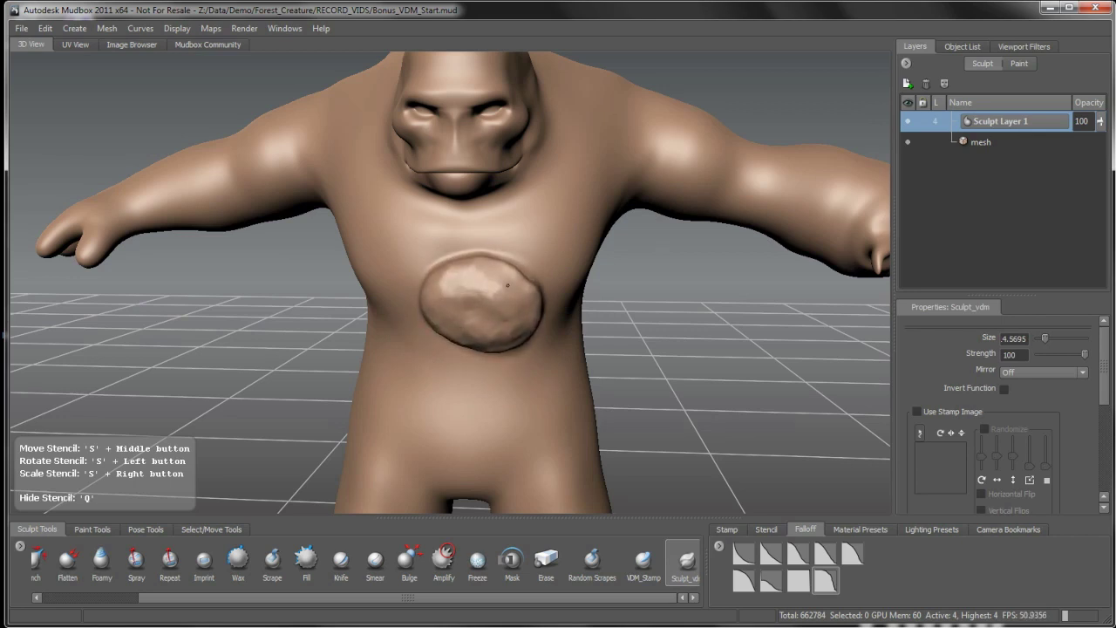
# Step: Sculpt a smaller, rotated rock through the stencil below the chest rock, on the creature's left abdomen
pyautogui.moveTo(529, 336)
pyautogui.keyDown('alt'); pyautogui.mouseDown()
pyautogui.moveTo(406, 323)
pyautogui.moveTo(530, 311)
pyautogui.mouseUp(); pyautogui.keyUp('alt')
pyautogui.keyDown('alt'); pyautogui.moveTo(530, 311); pyautogui.dragTo(523, 346, button='right'); pyautogui.keyUp('alt')
pyautogui.keyDown('alt'); pyautogui.moveTo(523, 346); pyautogui.dragTo(511, 305); pyautogui.keyUp('alt')
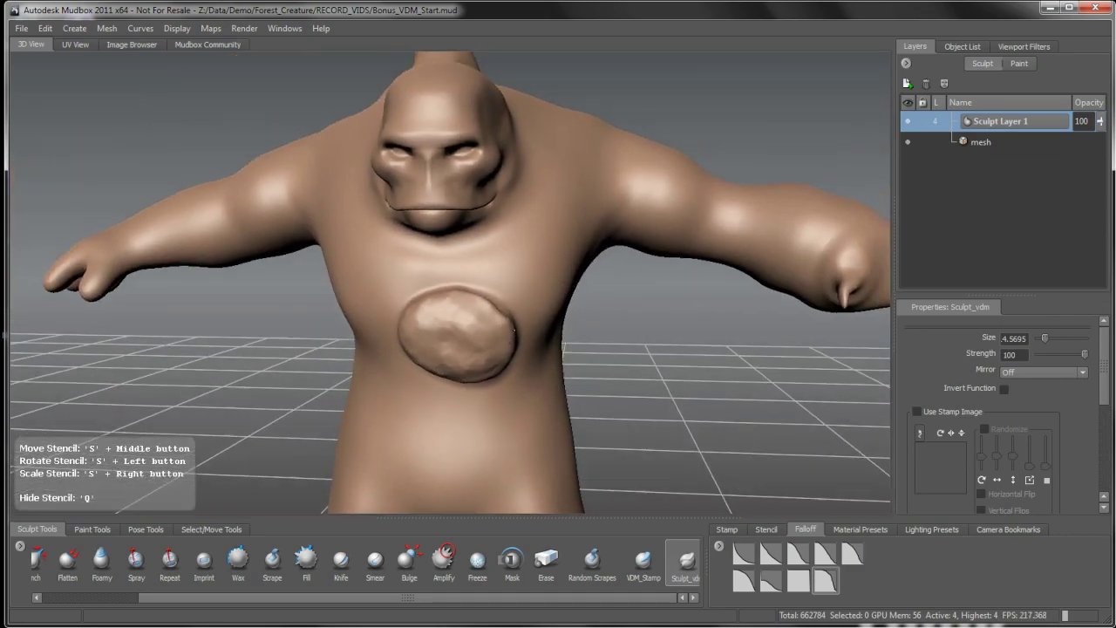
pyautogui.moveTo(515, 331)
pyautogui.keyDown('alt'); pyautogui.mouseDown()
pyautogui.moveTo(586, 329)
pyautogui.moveTo(522, 344)
pyautogui.moveTo(530, 364)
pyautogui.moveTo(445, 360)
pyautogui.moveTo(480, 353)
pyautogui.moveTo(419, 344)
pyautogui.moveTo(536, 349)
pyautogui.moveTo(544, 323)
pyautogui.mouseUp(); pyautogui.keyUp('alt')
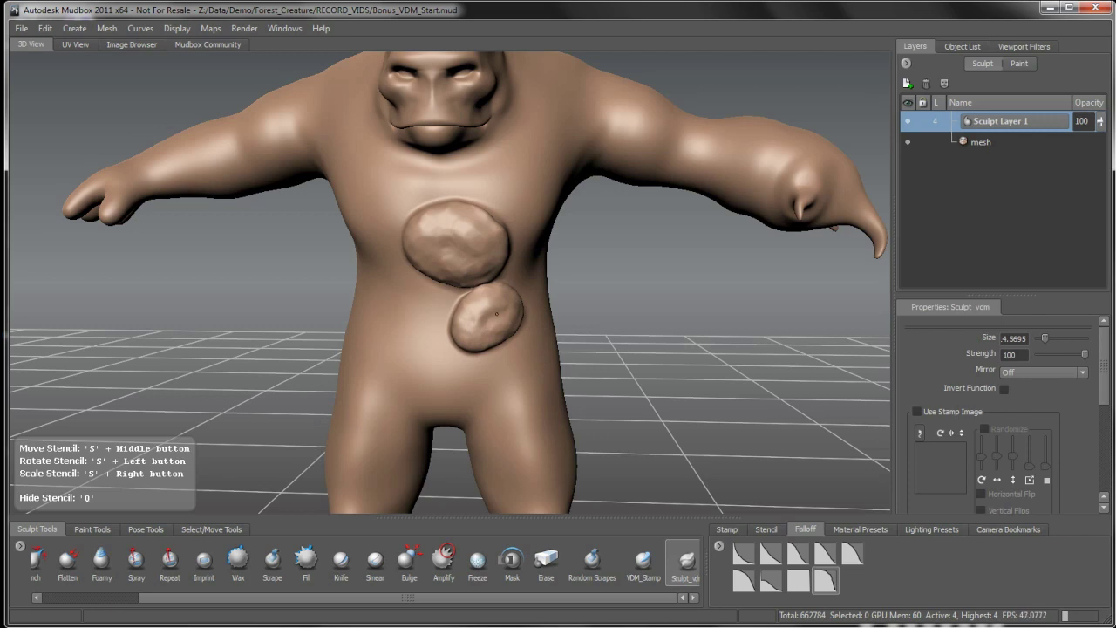
pyautogui.moveTo(492, 322); pyautogui.dragTo(497, 342)
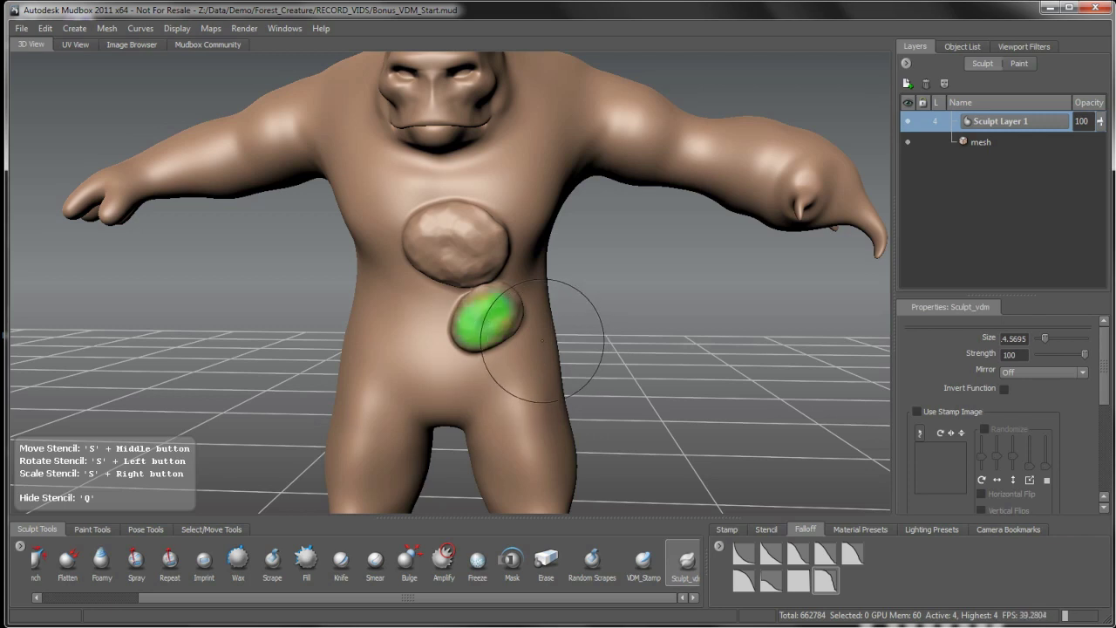
# Step: Move, enlarge and rotate the stencil over the creature's right abdomen and sculpt a larger third rock beside the small one
pyautogui.moveTo(545, 342); pyautogui.dragTo(491, 341, button='middle')
pyautogui.moveTo(491, 341); pyautogui.dragTo(494, 352)
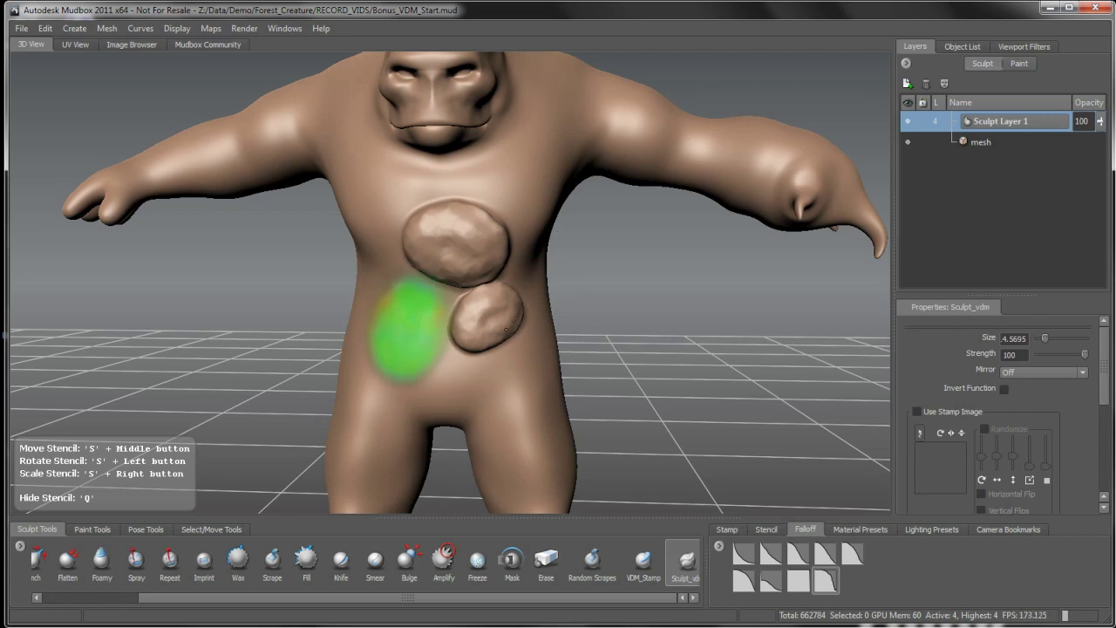
pyautogui.moveTo(402, 328)
pyautogui.mouseDown()
pyautogui.moveTo(374, 378)
pyautogui.moveTo(395, 294)
pyautogui.moveTo(409, 335)
pyautogui.moveTo(462, 353)
pyautogui.moveTo(744, 328)
pyautogui.mouseUp()
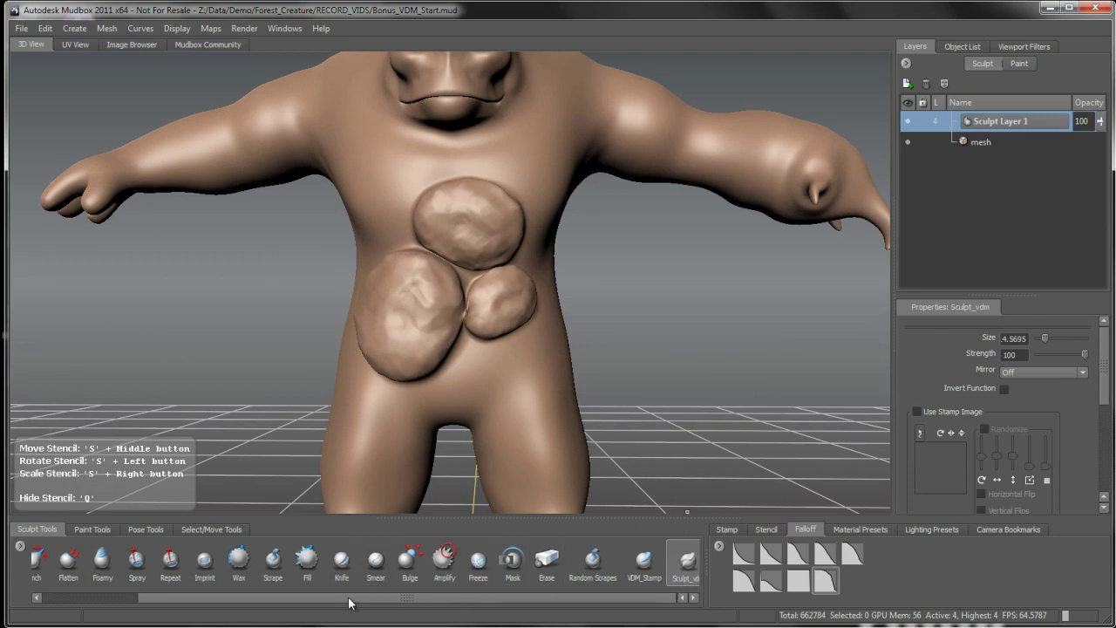
# Step: Carve flat facets into the surfaces of the three torso rocks with the Scrape tool
pyautogui.click(273, 560)
pyautogui.moveTo(425, 310); pyautogui.dragTo(382, 310)
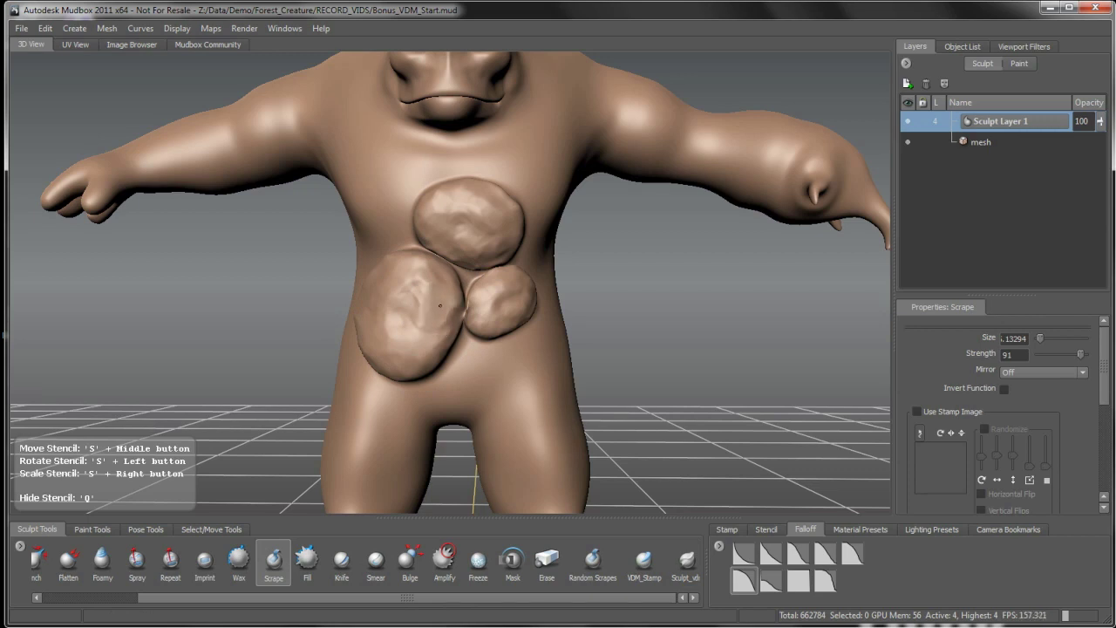
pyautogui.moveTo(417, 356); pyautogui.dragTo(421, 345)
pyautogui.moveTo(417, 343)
pyautogui.mouseDown()
pyautogui.moveTo(413, 321)
pyautogui.moveTo(398, 333)
pyautogui.mouseUp()
pyautogui.moveTo(428, 301); pyautogui.dragTo(417, 273)
pyautogui.moveTo(497, 304); pyautogui.dragTo(494, 299)
pyautogui.moveTo(451, 220); pyautogui.dragTo(454, 223)
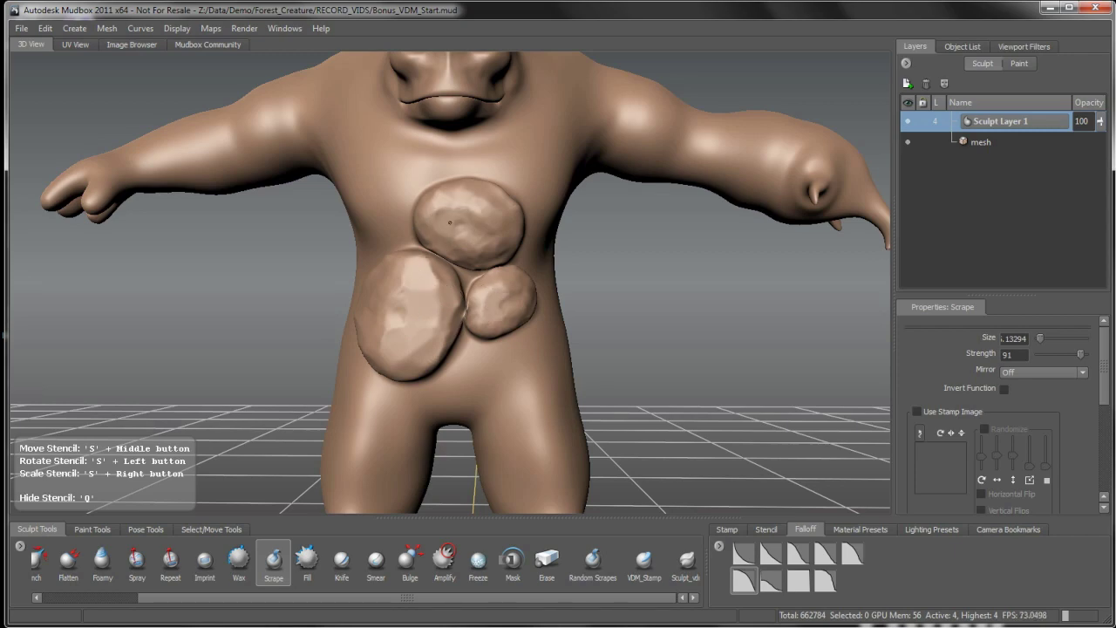
# Step: Examine the three scraped rocks on the creature's torso from several angles and distances
pyautogui.moveTo(472, 380)
pyautogui.keyDown('alt'); pyautogui.mouseDown()
pyautogui.moveTo(471, 353)
pyautogui.moveTo(490, 368)
pyautogui.mouseUp(); pyautogui.keyUp('alt')
pyautogui.keyDown('alt'); pyautogui.moveTo(490, 368); pyautogui.dragTo(489, 349, button='right'); pyautogui.keyUp('alt')
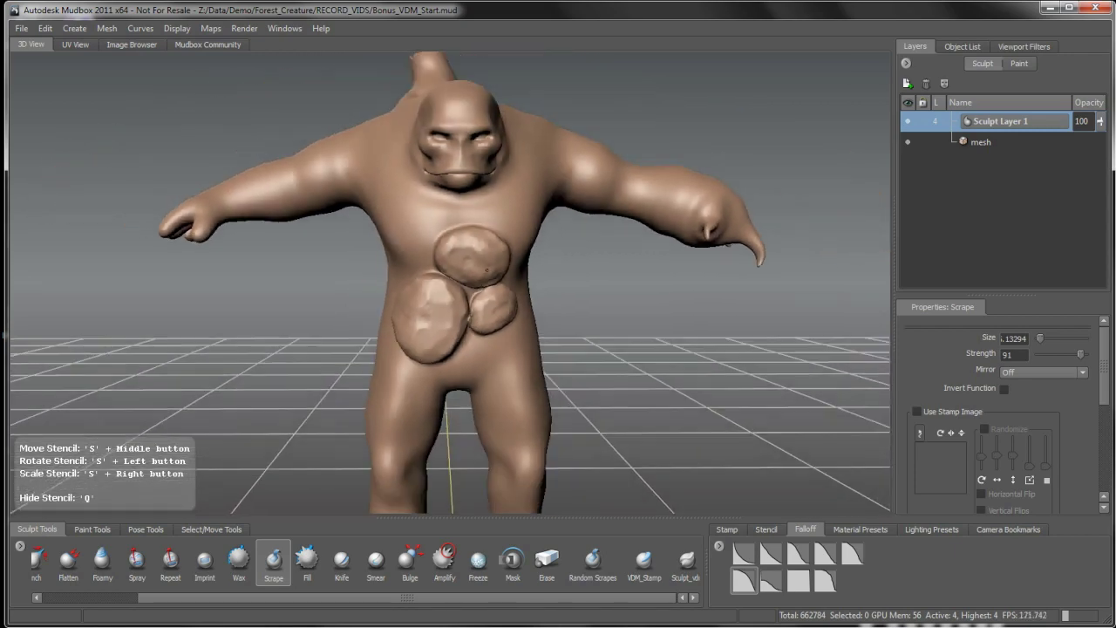
pyautogui.moveTo(488, 349)
pyautogui.keyDown('alt'); pyautogui.mouseDown()
pyautogui.moveTo(637, 349)
pyautogui.moveTo(472, 348)
pyautogui.moveTo(508, 328)
pyautogui.mouseUp(); pyautogui.keyUp('alt')
pyautogui.keyDown('alt'); pyautogui.moveTo(507, 328); pyautogui.dragTo(525, 329, button='right'); pyautogui.keyUp('alt')
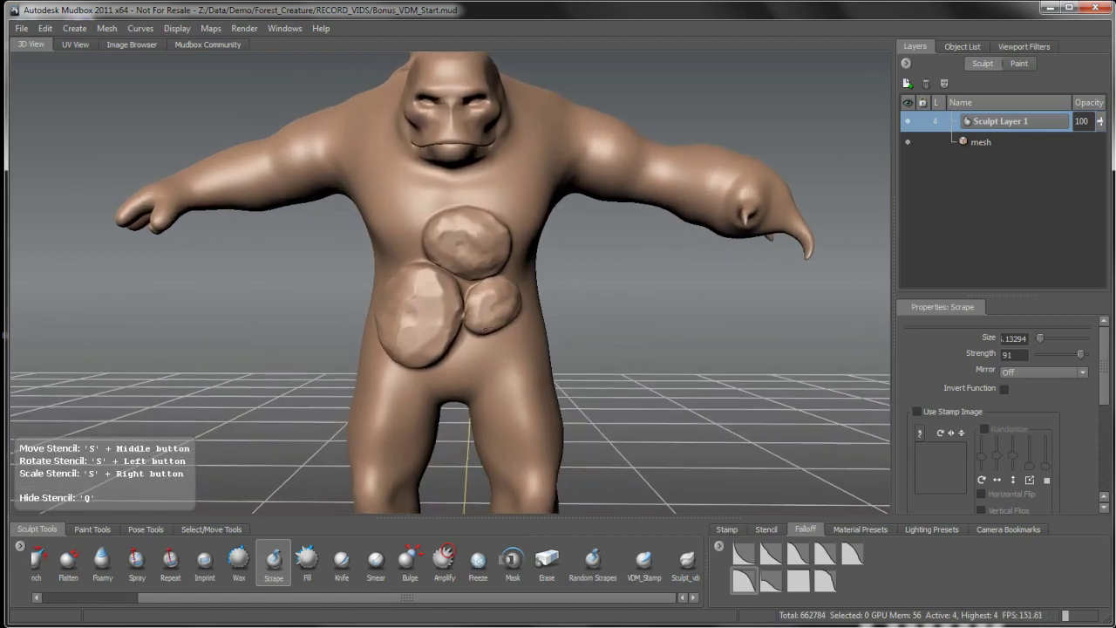
pyautogui.keyDown('alt'); pyautogui.moveTo(525, 330); pyautogui.dragTo(484, 346); pyautogui.keyUp('alt')
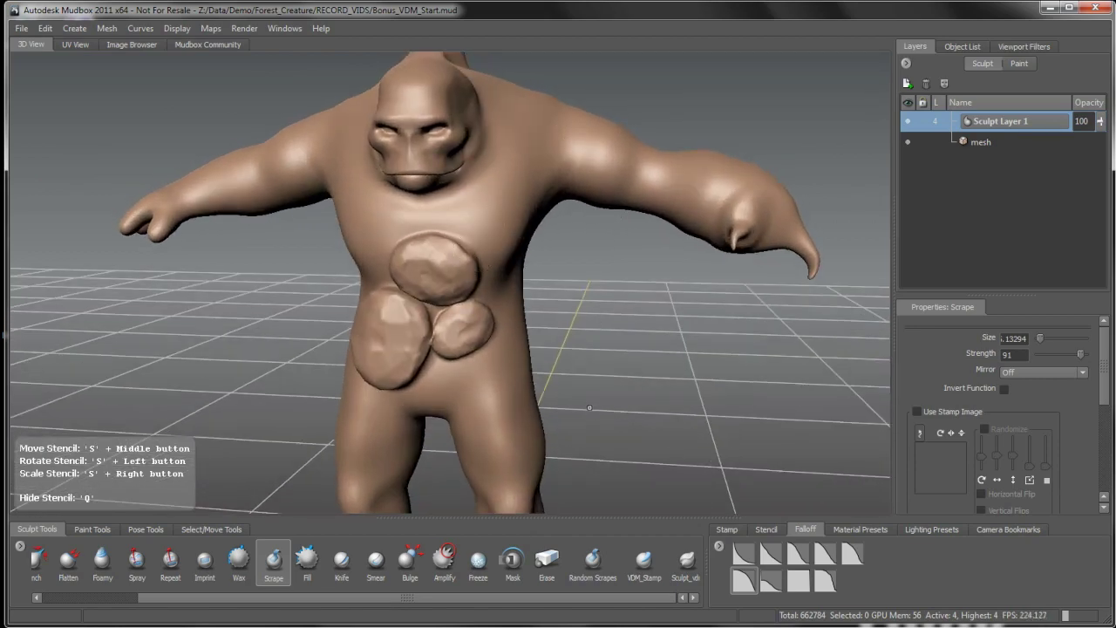
pyautogui.keyDown('alt'); pyautogui.moveTo(493, 359); pyautogui.dragTo(486, 320); pyautogui.keyUp('alt')
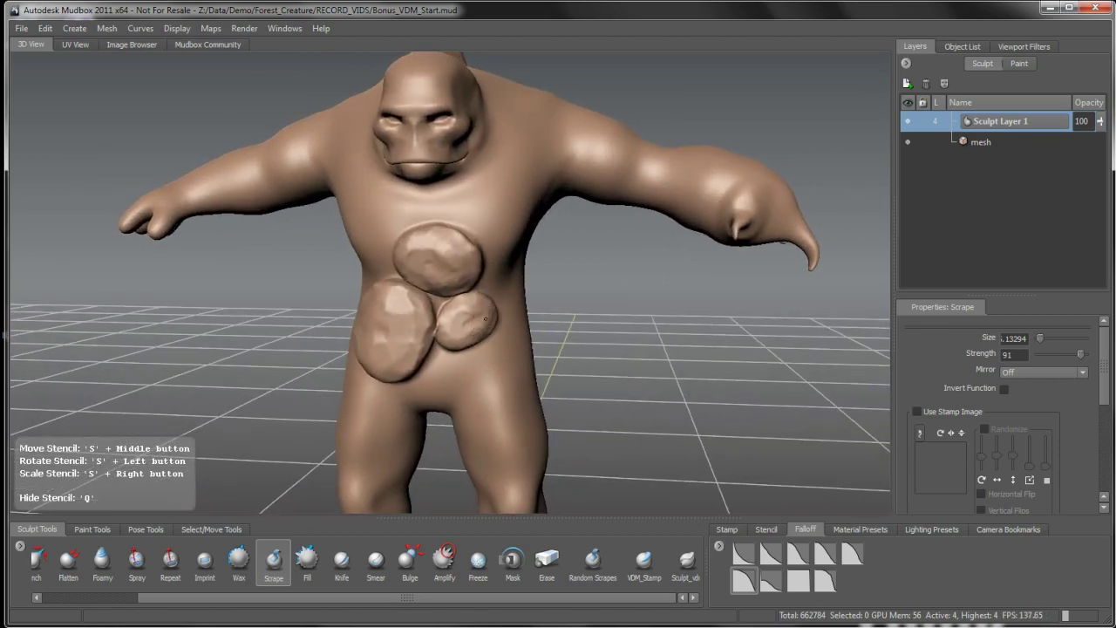
pyautogui.keyDown('alt'); pyautogui.moveTo(486, 319); pyautogui.dragTo(513, 347, button='right'); pyautogui.keyUp('alt')
pyautogui.keyDown('alt'); pyautogui.moveTo(513, 346); pyautogui.dragTo(509, 334, button='middle'); pyautogui.keyUp('alt')
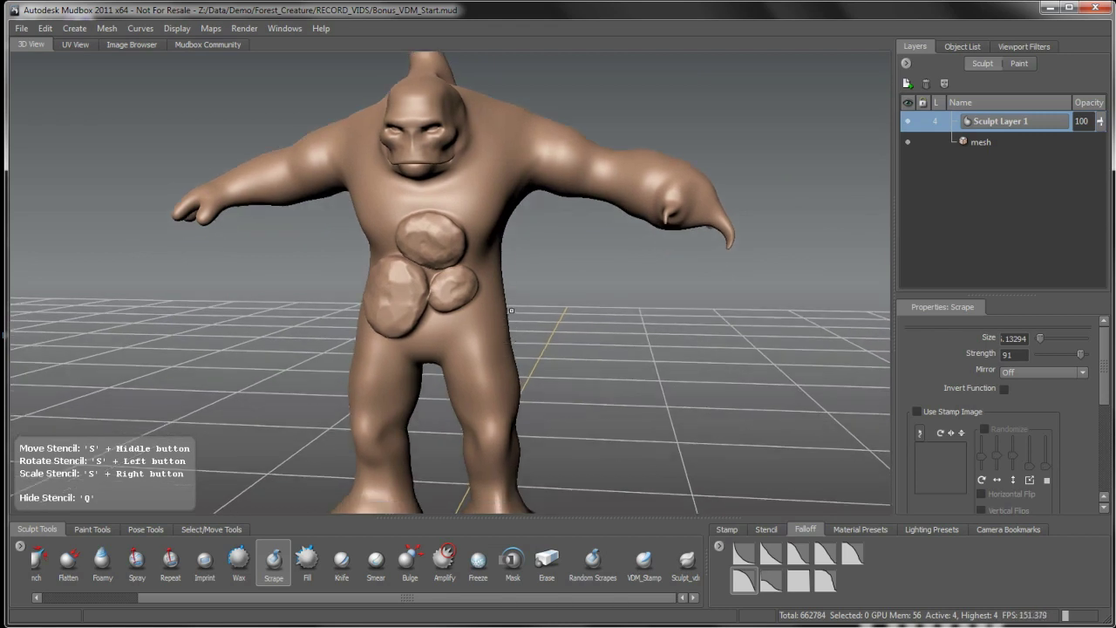
pyautogui.keyDown('alt'); pyautogui.moveTo(511, 309); pyautogui.dragTo(511, 337); pyautogui.keyUp('alt')
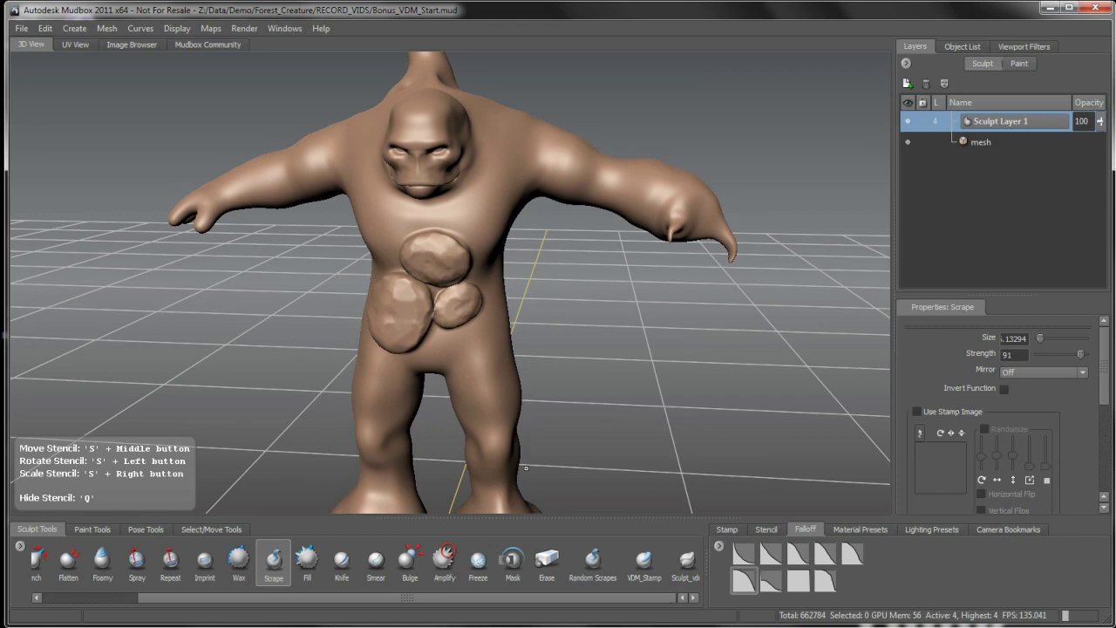
pyautogui.moveTo(410, 602); pyautogui.dragTo(319, 617)
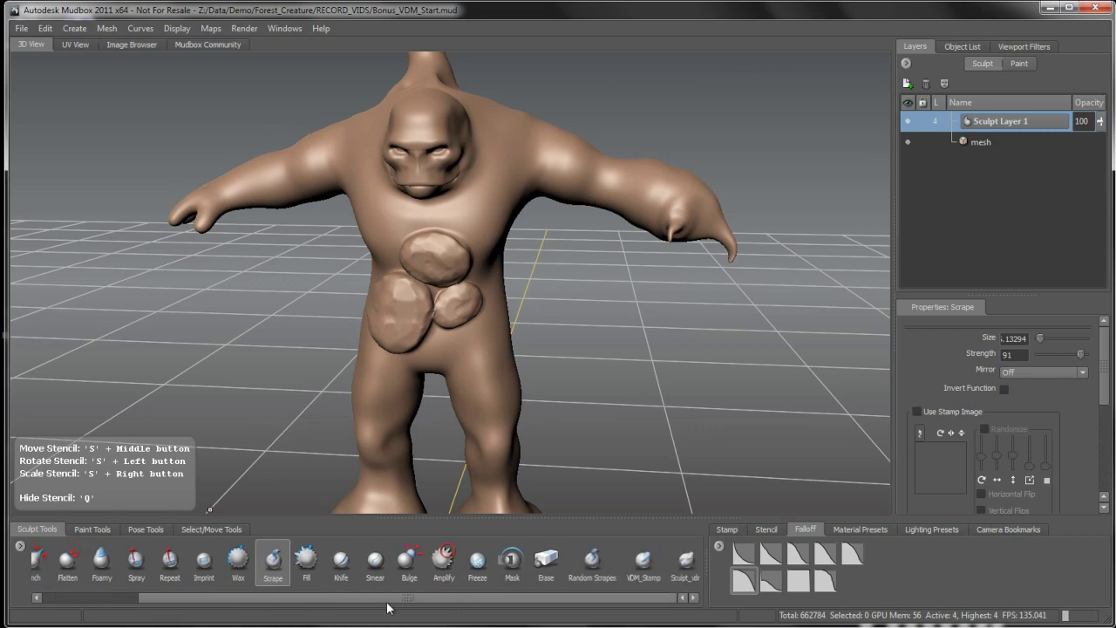
pyautogui.moveTo(474, 349)
pyautogui.keyDown('alt'); pyautogui.mouseDown()
pyautogui.moveTo(567, 327)
pyautogui.moveTo(516, 331)
pyautogui.moveTo(541, 352)
pyautogui.moveTo(485, 321)
pyautogui.moveTo(511, 300)
pyautogui.mouseUp(); pyautogui.keyUp('alt')
pyautogui.keyDown('alt'); pyautogui.moveTo(512, 300); pyautogui.dragTo(539, 306, button='right'); pyautogui.keyUp('alt')
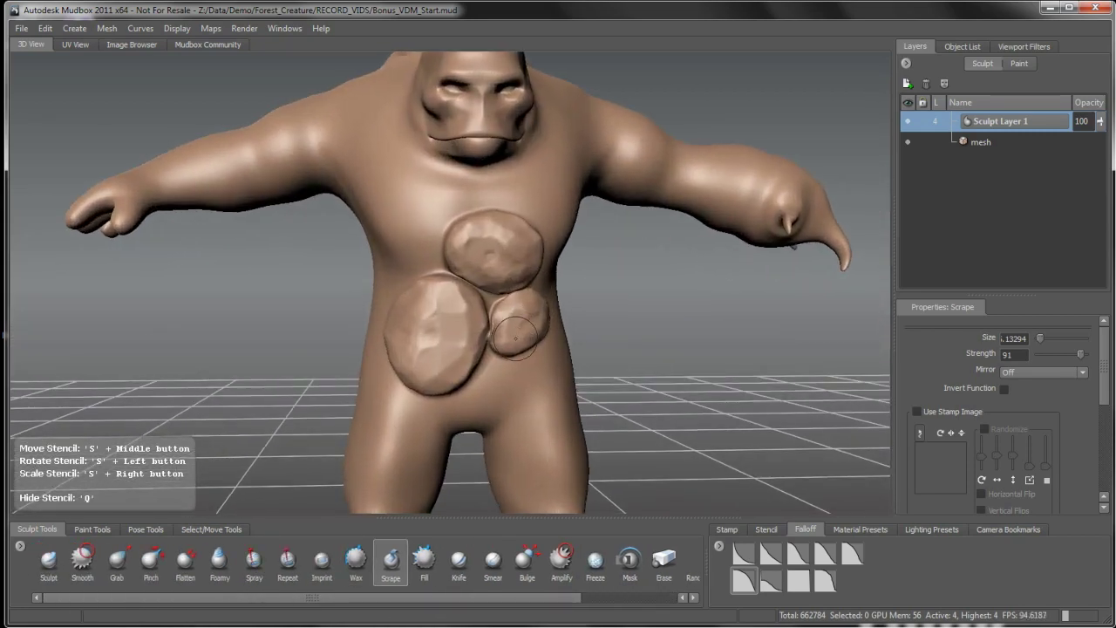
pyautogui.keyDown('alt'); pyautogui.moveTo(539, 305); pyautogui.dragTo(621, 317); pyautogui.keyUp('alt')
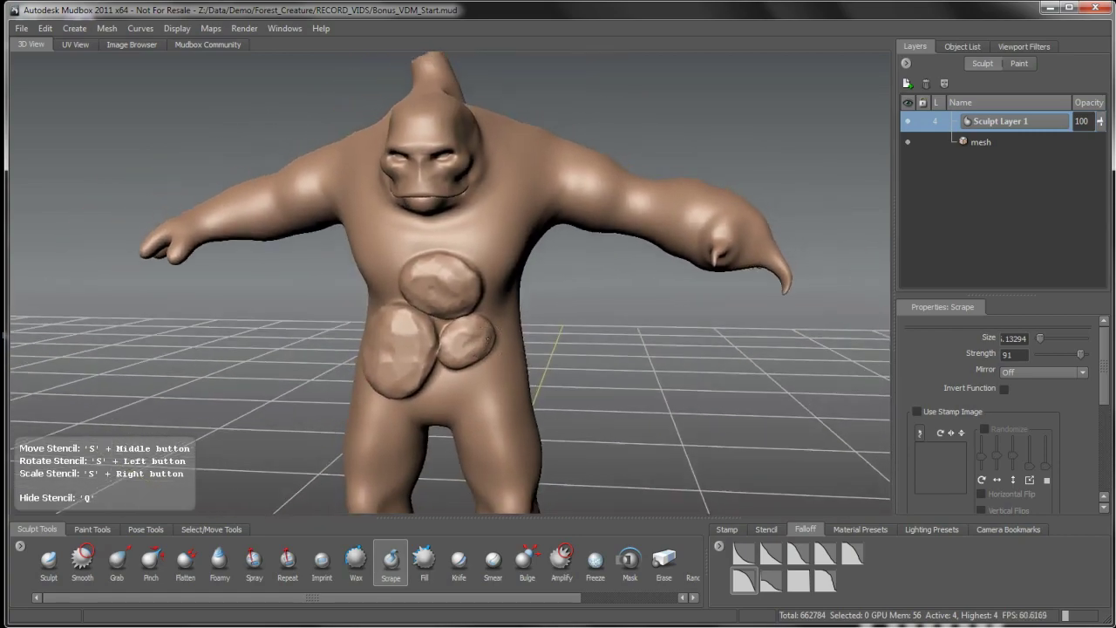